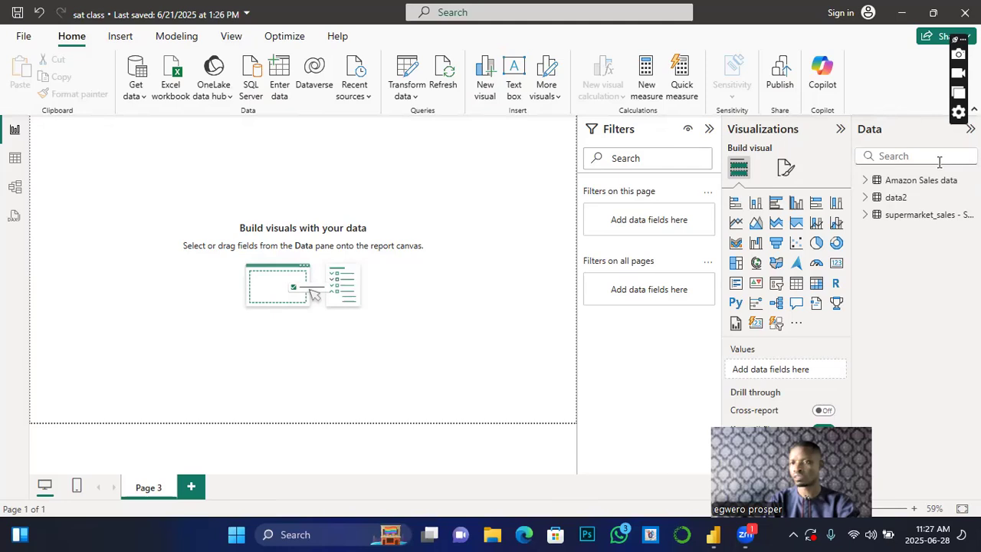
- Examine the Amazon Sales data table, reviewing its field list and its columns from Region through Total Profit
{"action": "left_click", "coordinate": [881, 183]}
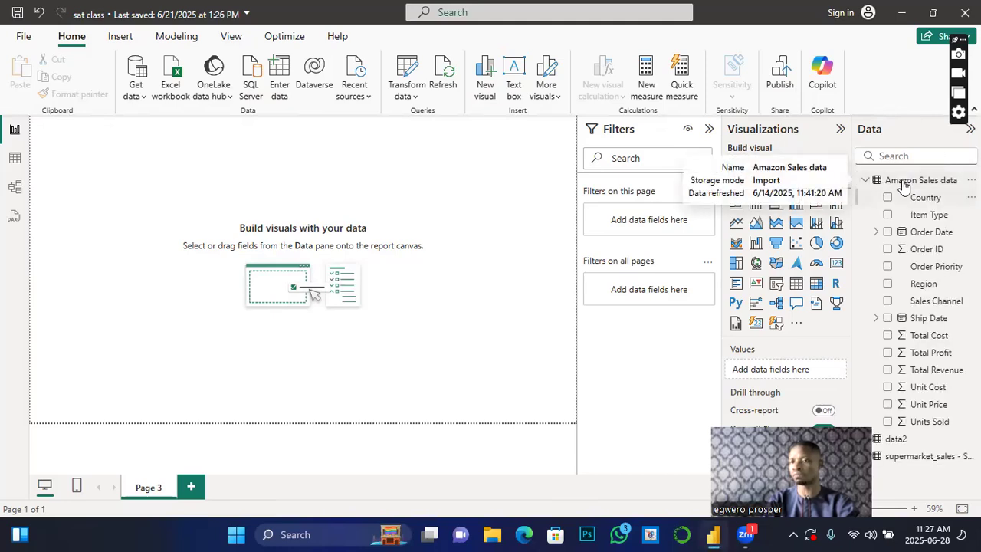
{"action": "mouse_move", "coordinate": [912, 187]}
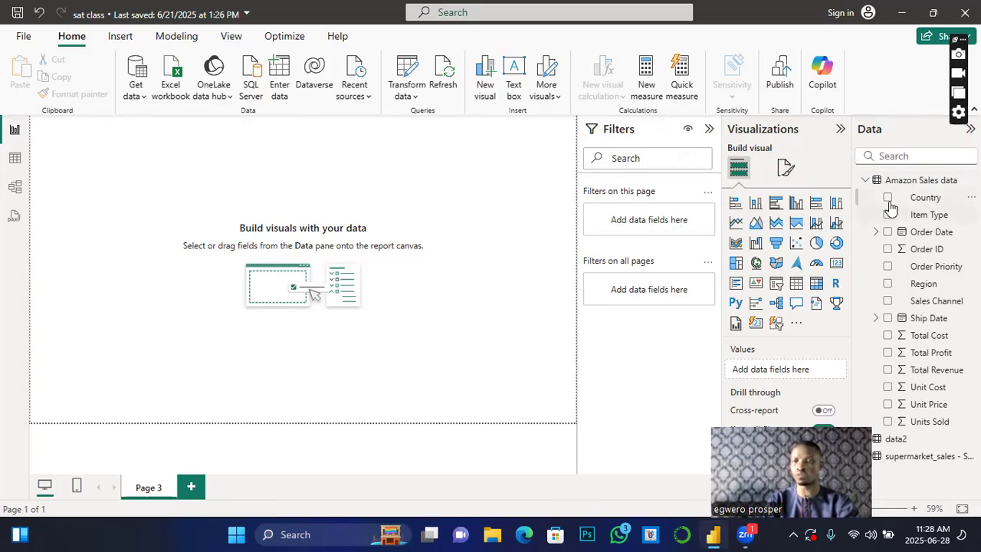
{"action": "left_click", "coordinate": [15, 159]}
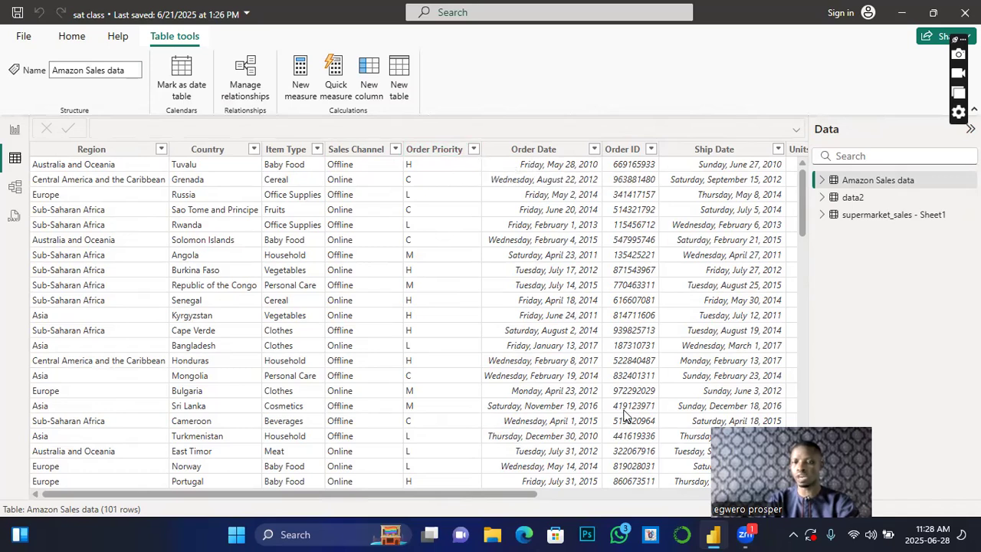
{"action": "scroll", "coordinate": [624, 415], "scroll_direction": "right", "scroll_amount": 3}
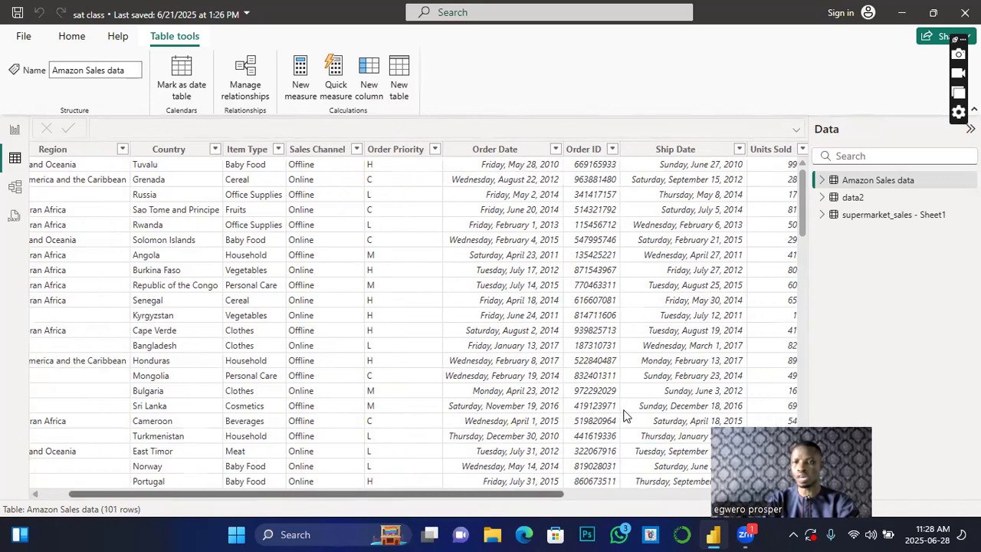
{"action": "scroll", "coordinate": [624, 414], "scroll_direction": "right", "scroll_amount": 3}
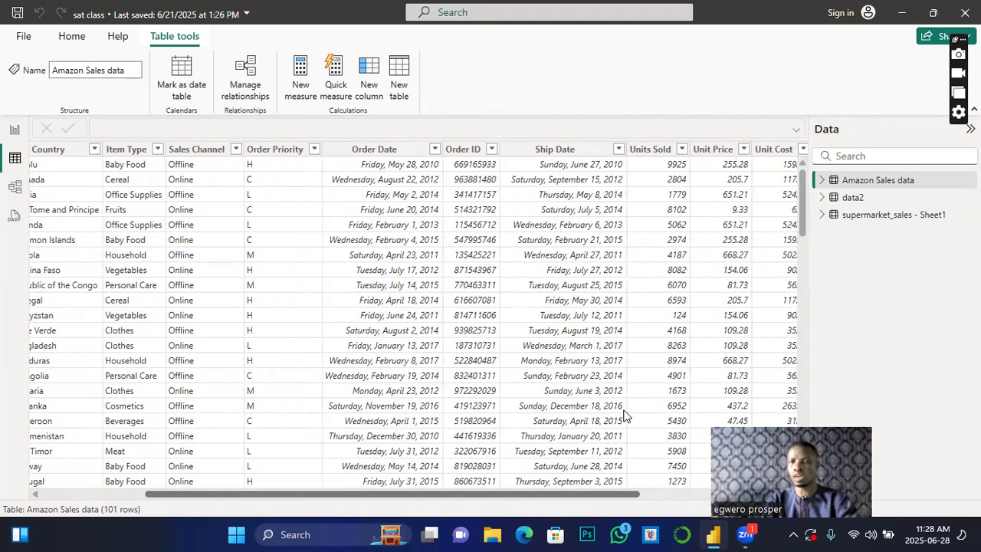
{"action": "scroll", "coordinate": [625, 415], "scroll_direction": "right", "scroll_amount": 1}
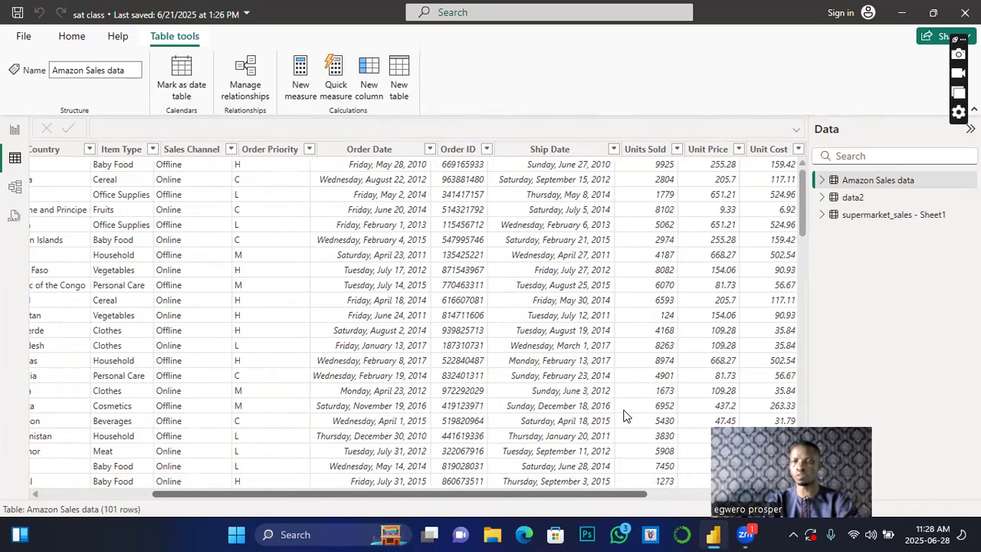
{"action": "scroll", "coordinate": [624, 415], "scroll_direction": "right", "scroll_amount": 1}
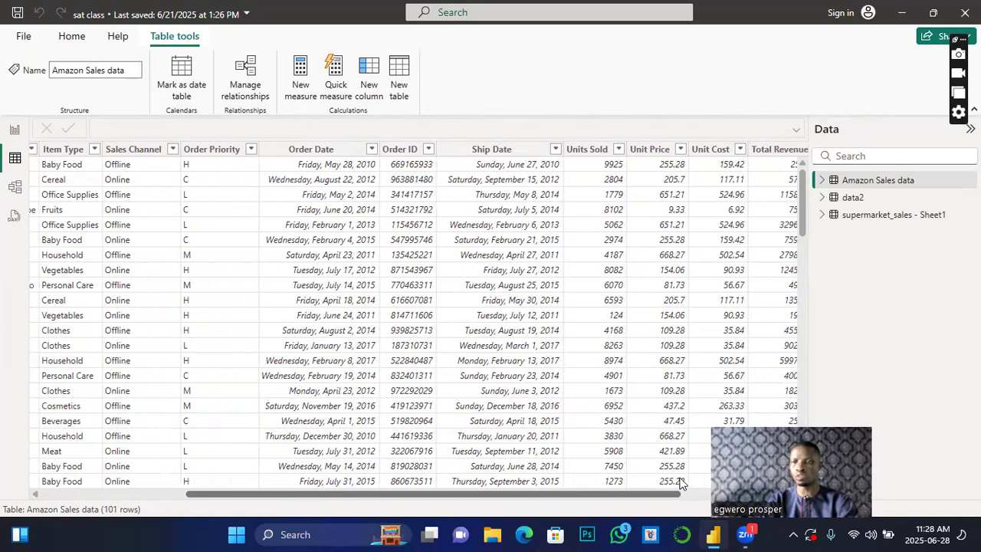
{"action": "scroll", "coordinate": [684, 481], "scroll_direction": "right", "scroll_amount": 3}
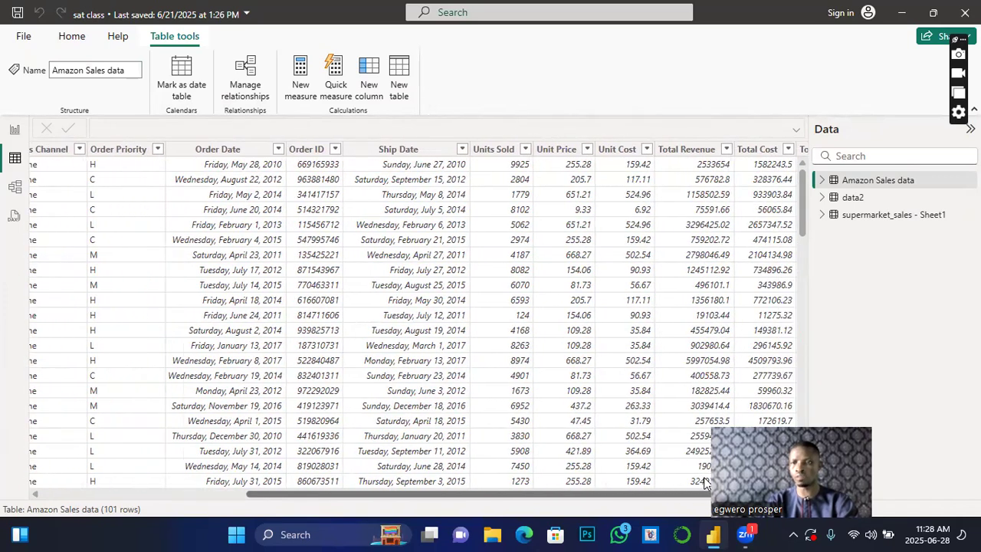
{"action": "scroll", "coordinate": [706, 483], "scroll_direction": "right", "scroll_amount": 1}
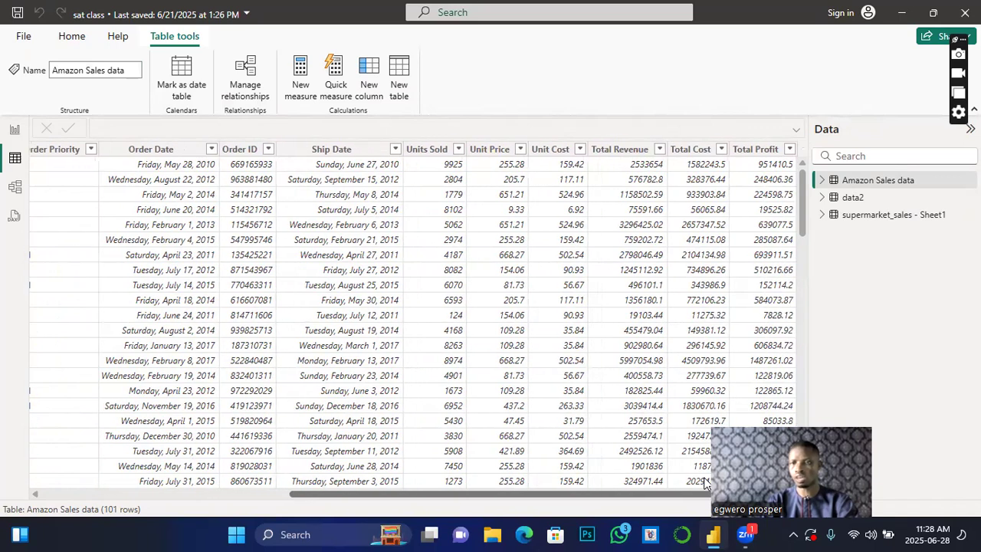
{"action": "scroll", "coordinate": [705, 483], "scroll_direction": "left", "scroll_amount": 7}
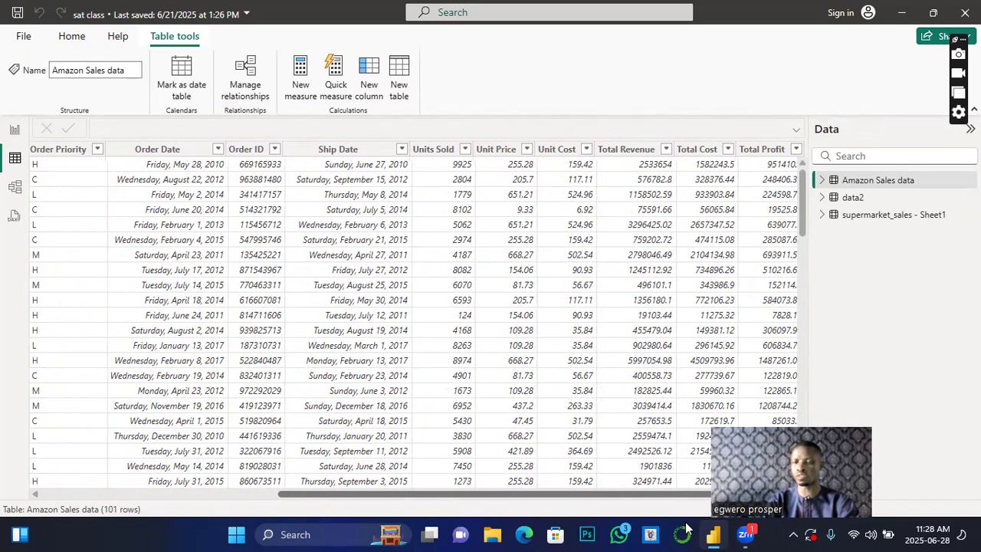
{"action": "left_click_drag", "start_coordinate": [540, 530], "coordinate": [492, 530]}
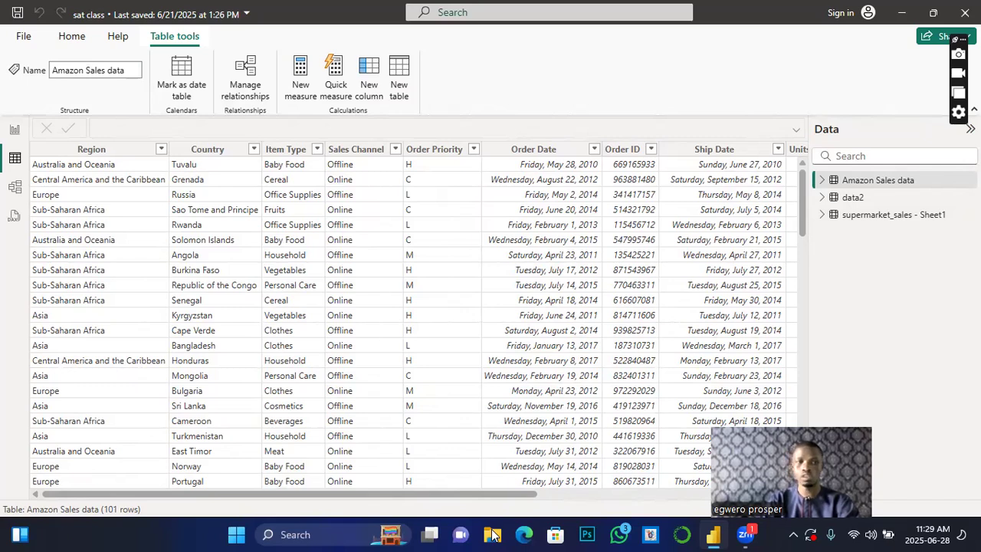
- Insert a text box on the blank report page and widen it to about three quarters of the page width
{"action": "left_click", "coordinate": [14, 132]}
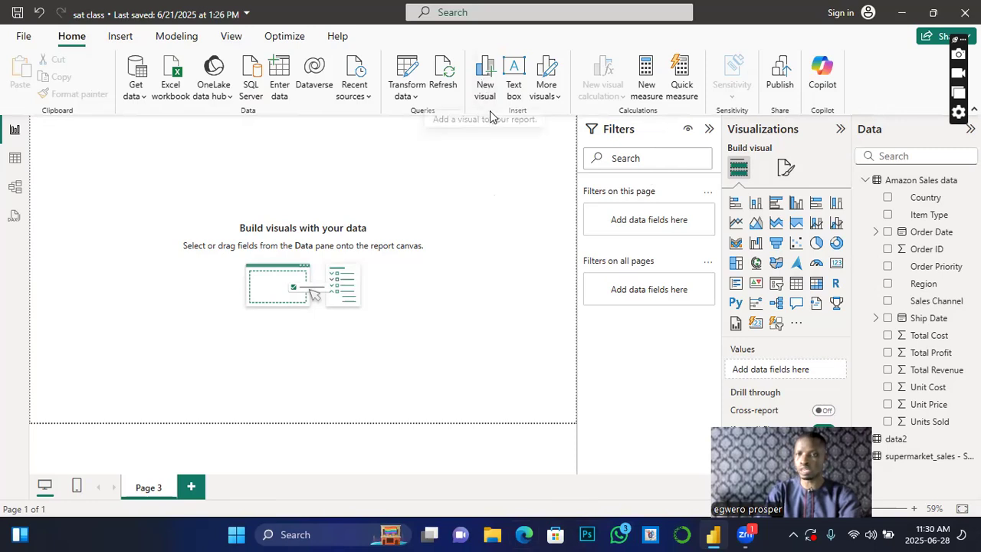
{"action": "left_click", "coordinate": [513, 73]}
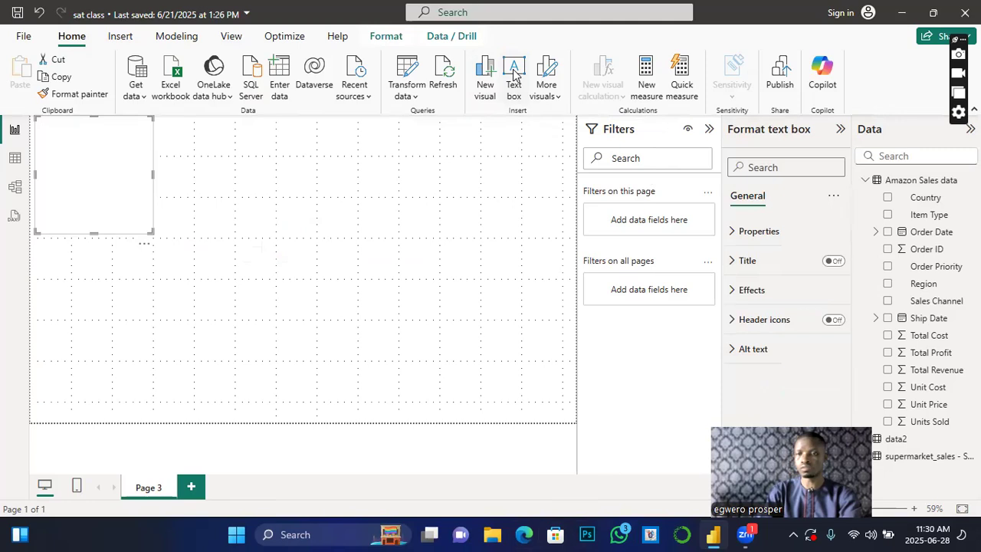
{"action": "left_click", "coordinate": [80, 185]}
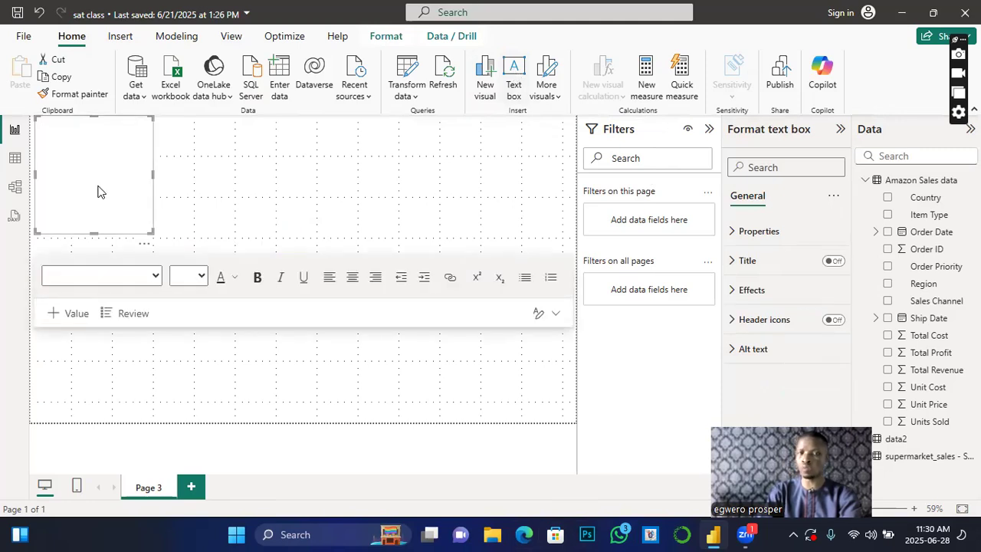
{"action": "left_click_drag", "start_coordinate": [153, 175], "coordinate": [447, 172]}
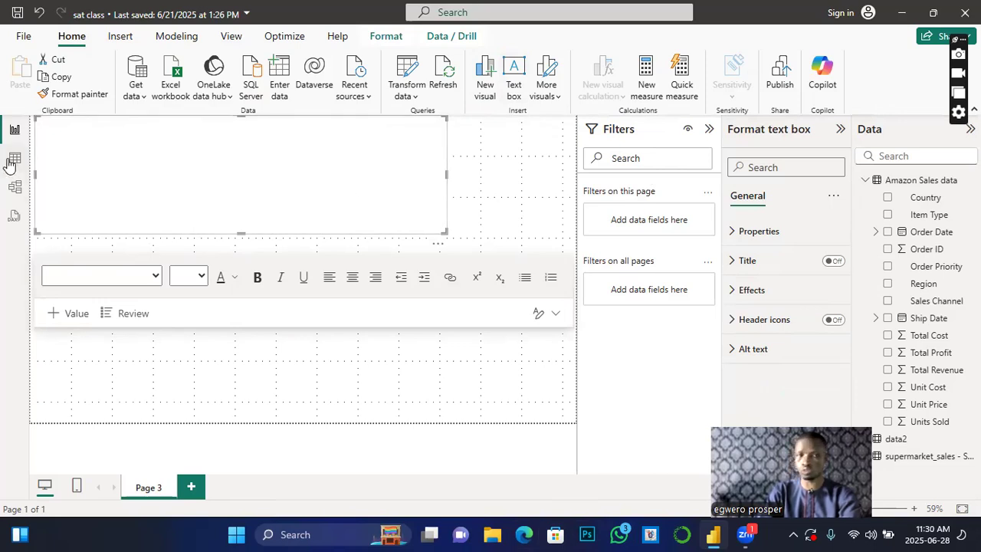
- Enter the dashboard title "AMAZON SALES REPORT DASHBOARD" in the text box
{"action": "left_click", "coordinate": [61, 140]}
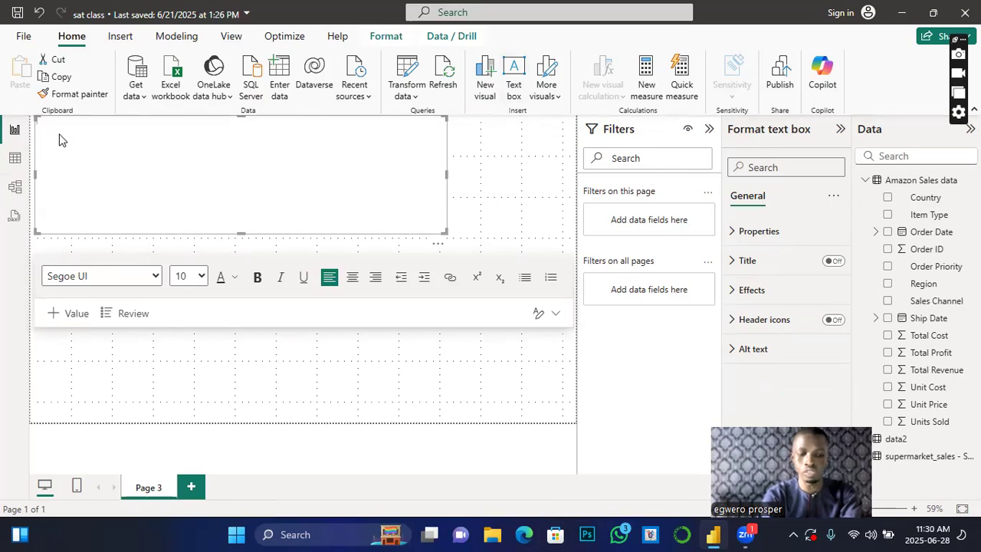
{"action": "type", "text": "AMAZO"}
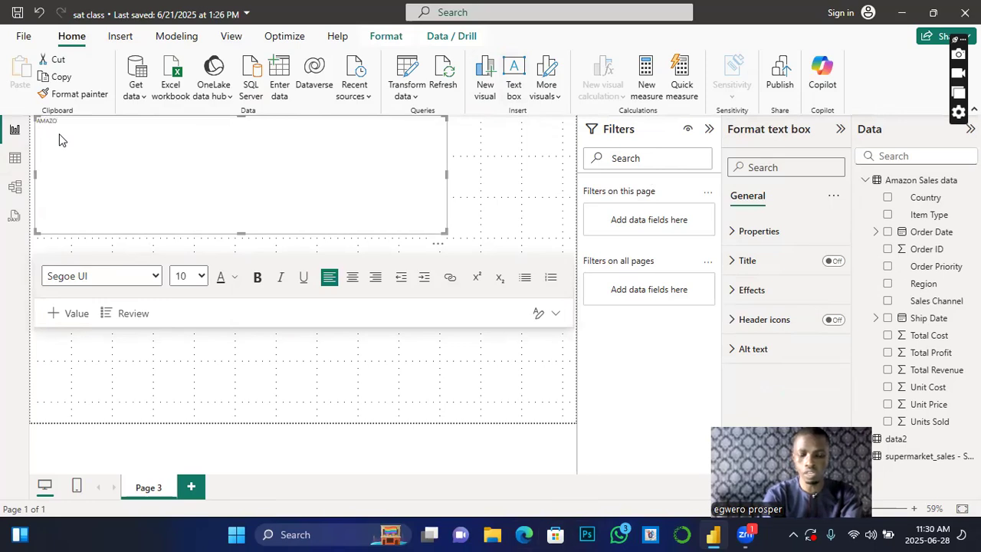
{"action": "type", "text": "N SAL"}
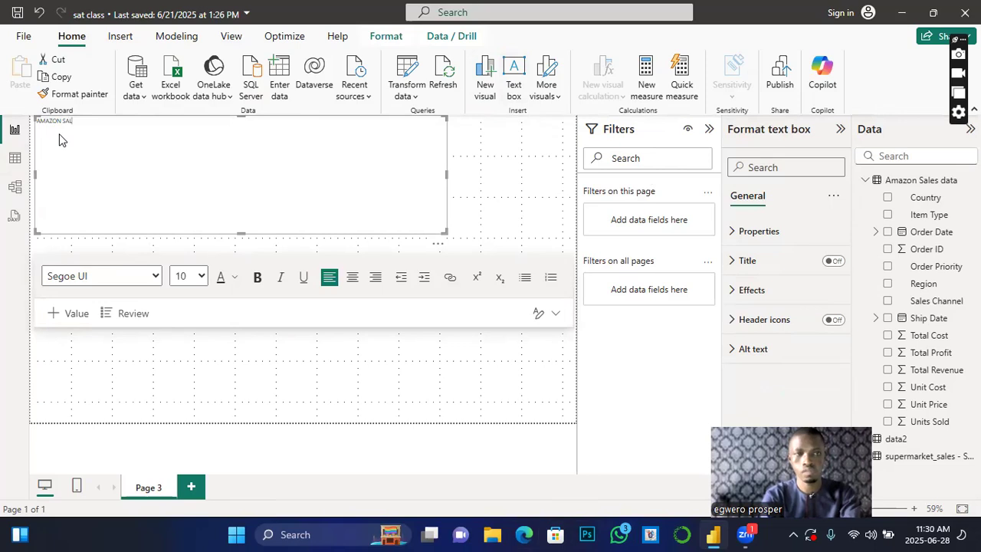
{"action": "type", "text": "ES"}
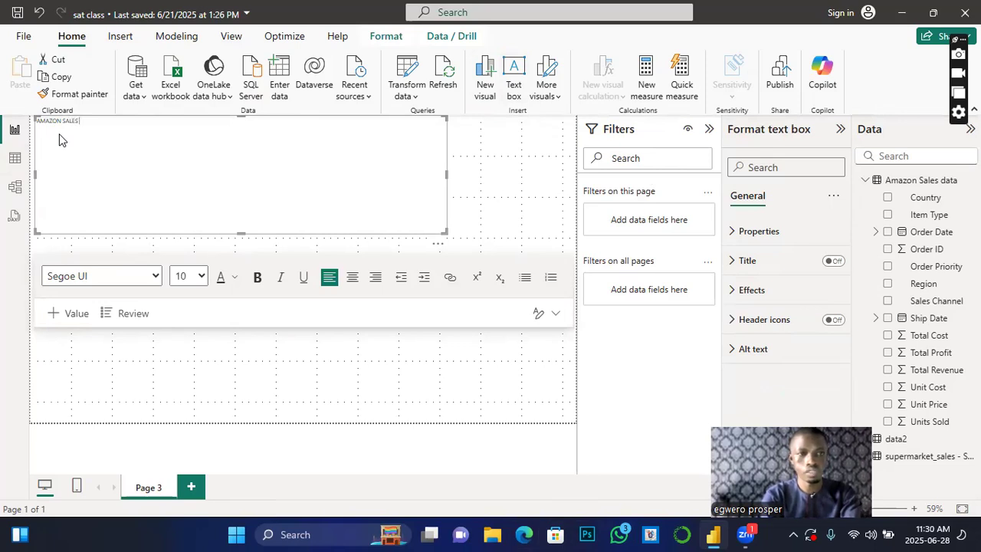
{"action": "type", "text": " DAT"}
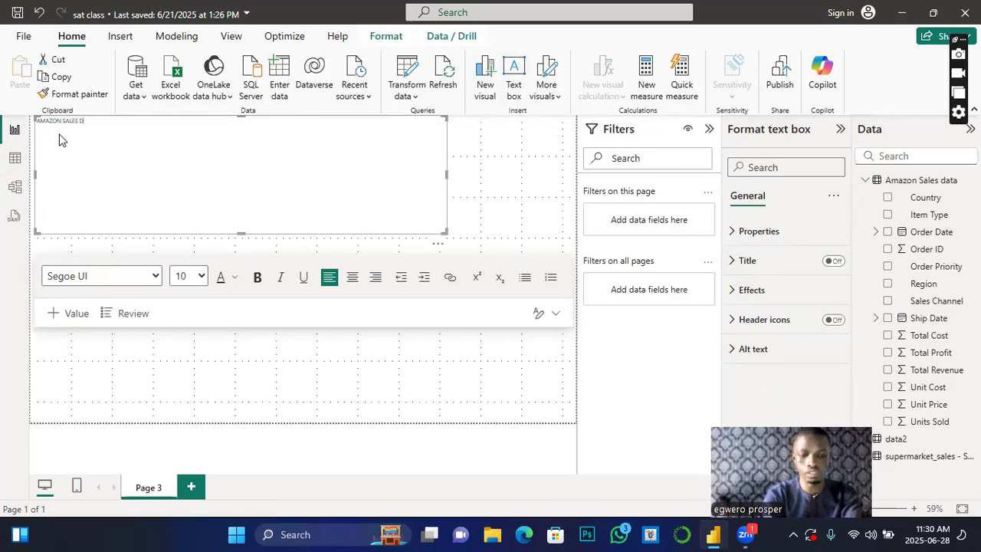
{"action": "key", "text": "BackSpace"}
{"action": "key", "text": "BackSpace"}
{"action": "key", "text": "BackSpace"}
{"action": "key", "text": "BackSpace"}
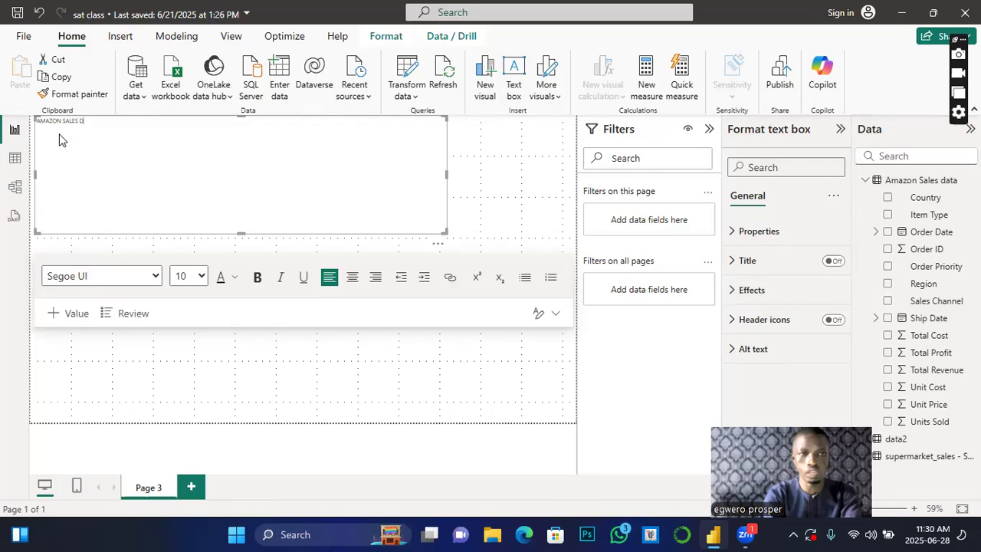
{"action": "type", "text": "R"}
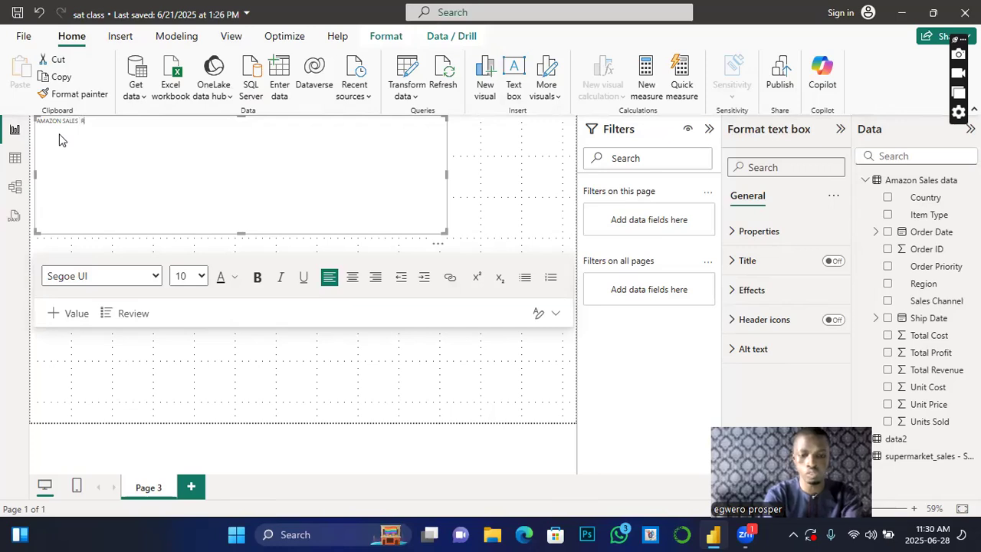
{"action": "type", "text": "EPORT DASHBOARD"}
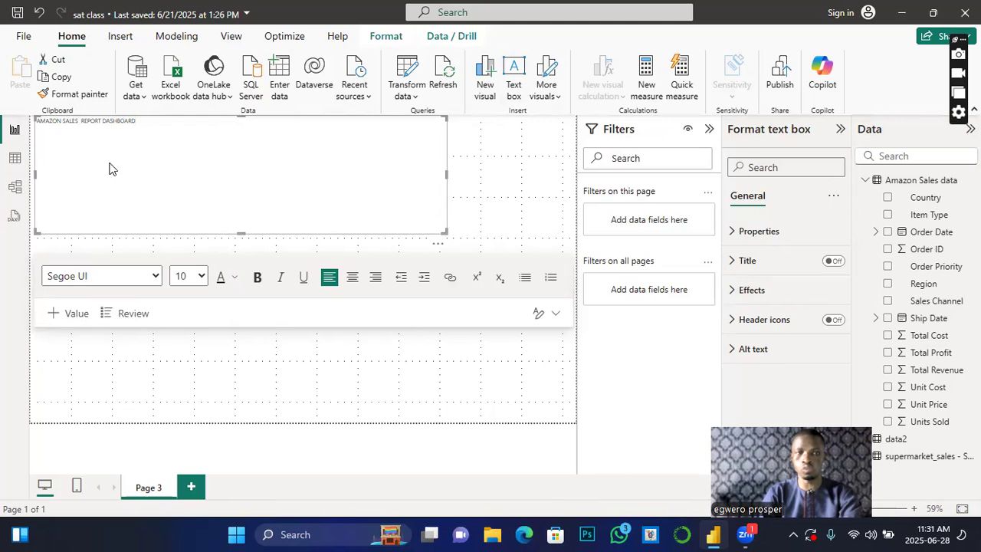
- Format the whole dashboard title as bold, centre-aligned text with font size 28
{"action": "key", "text": "ctrl+a"}
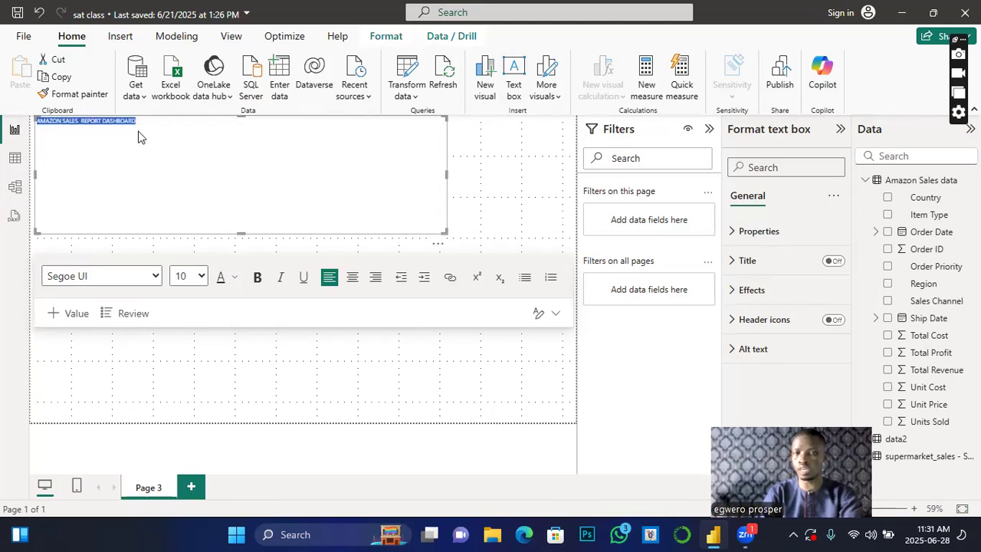
{"action": "left_click", "coordinate": [201, 275]}
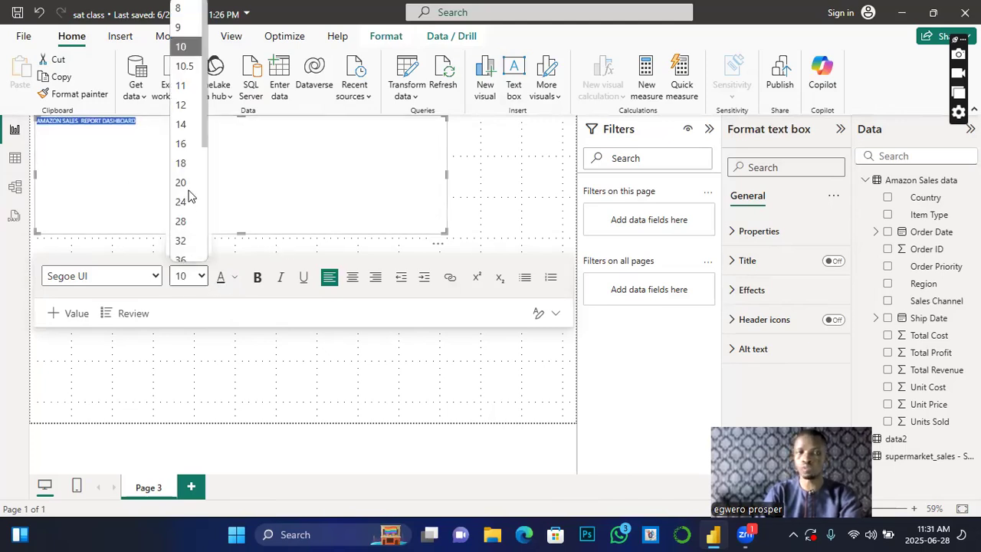
{"action": "left_click", "coordinate": [181, 182]}
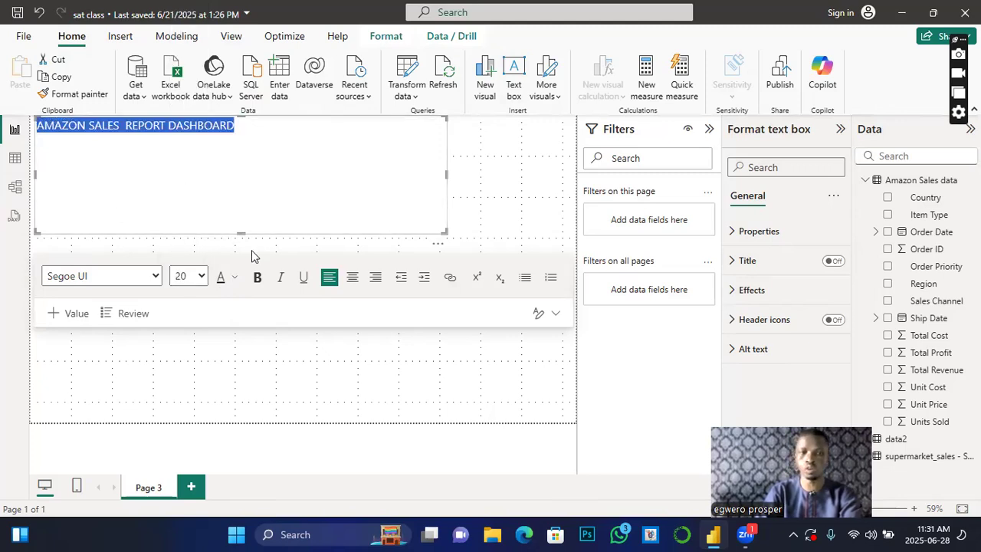
{"action": "left_click", "coordinate": [257, 279]}
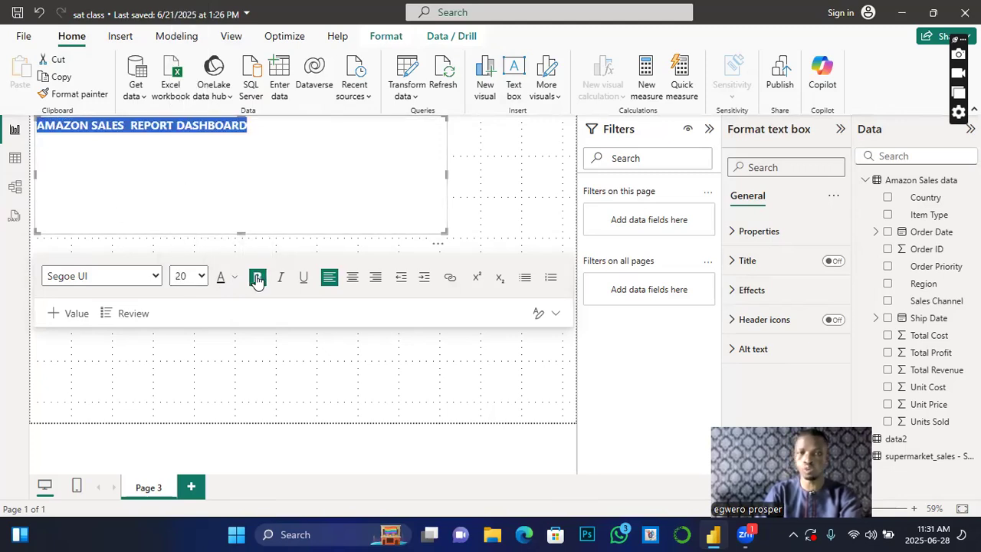
{"action": "left_click", "coordinate": [353, 278]}
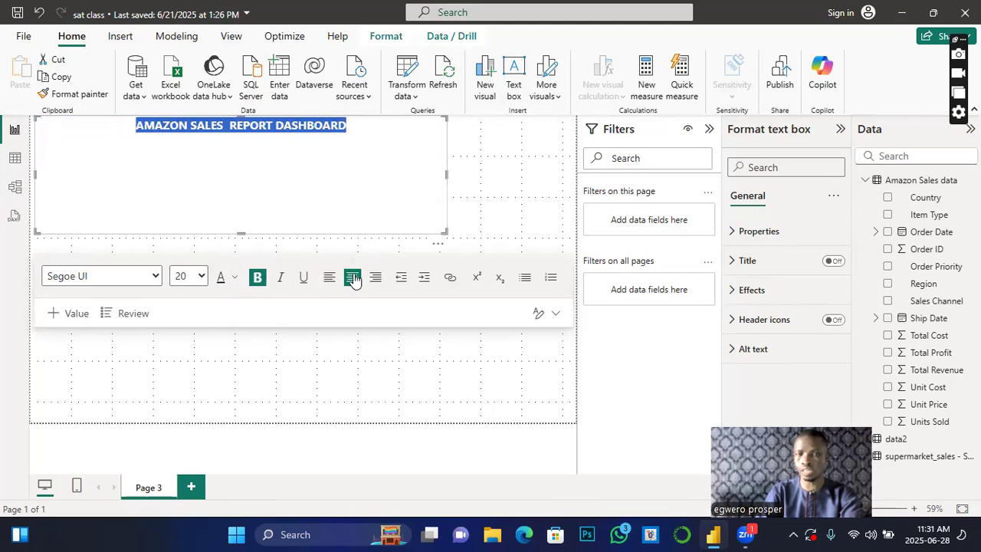
{"action": "left_click", "coordinate": [202, 278]}
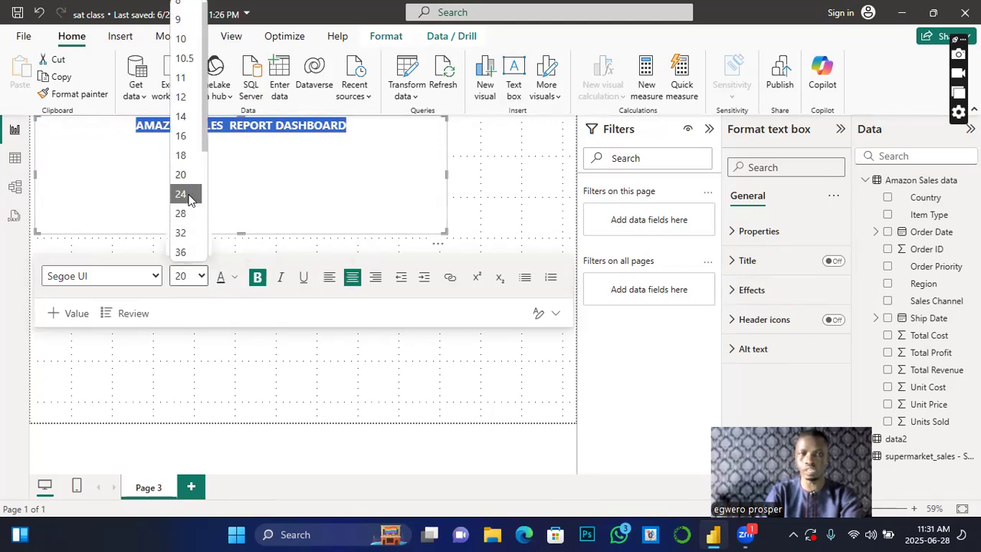
{"action": "left_click", "coordinate": [186, 216]}
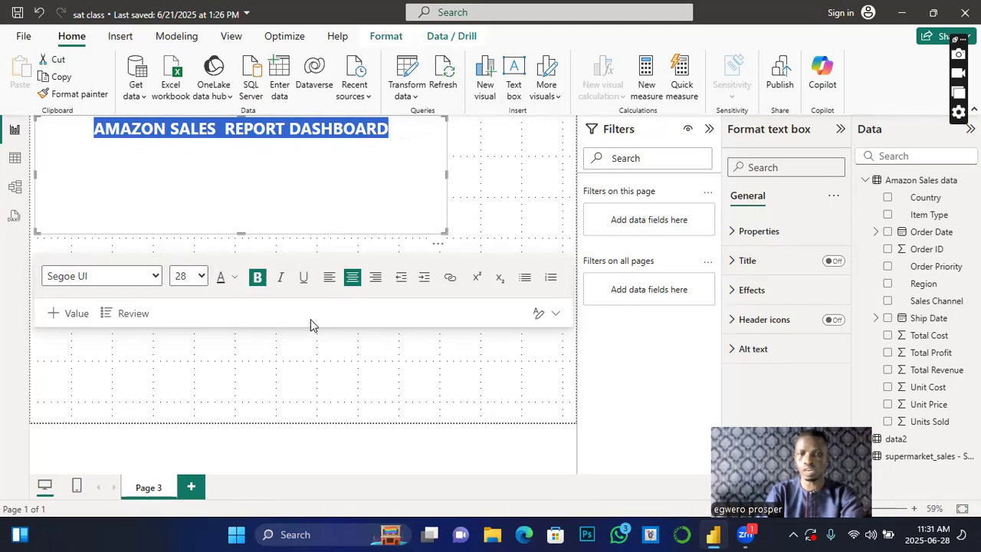
{"action": "left_click", "coordinate": [337, 354]}
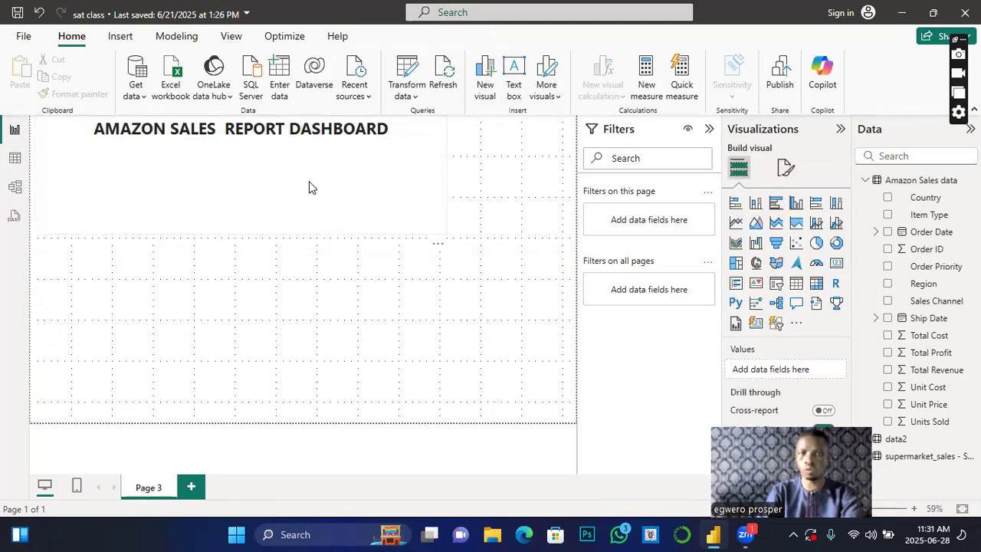
- Shrink the title text box to fit closely around its text and position it roughly centred along the report page's upper edge
{"action": "left_click", "coordinate": [235, 144]}
{"action": "left_click_drag", "start_coordinate": [330, 241], "coordinate": [416, 248]}
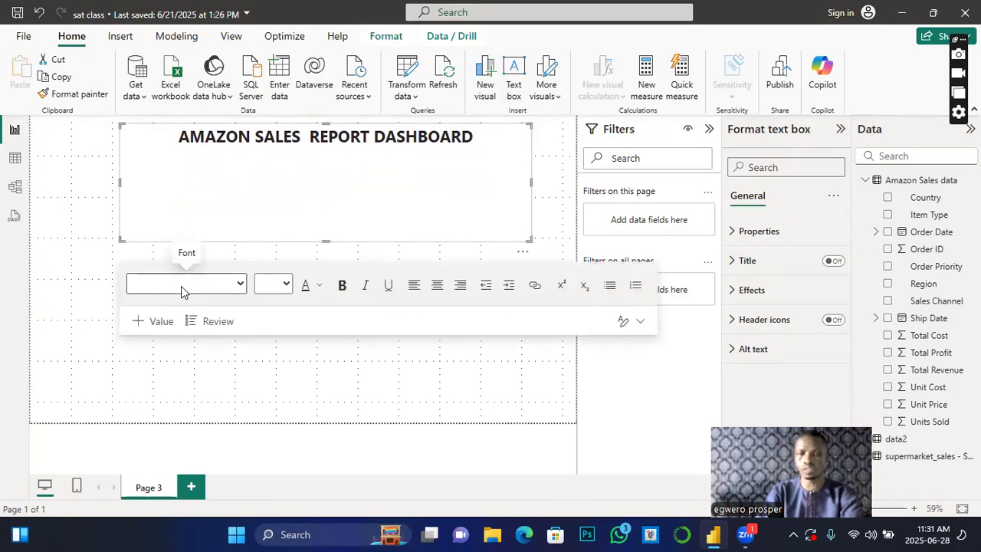
{"action": "left_click_drag", "start_coordinate": [322, 240], "coordinate": [322, 153]}
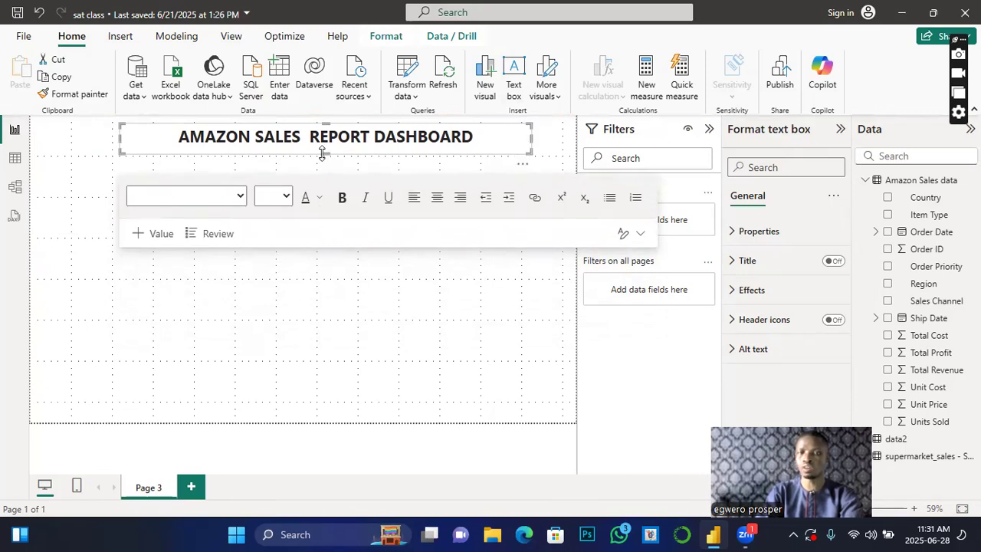
{"action": "left_click_drag", "start_coordinate": [120, 135], "coordinate": [218, 136]}
{"action": "left_click", "coordinate": [328, 158]}
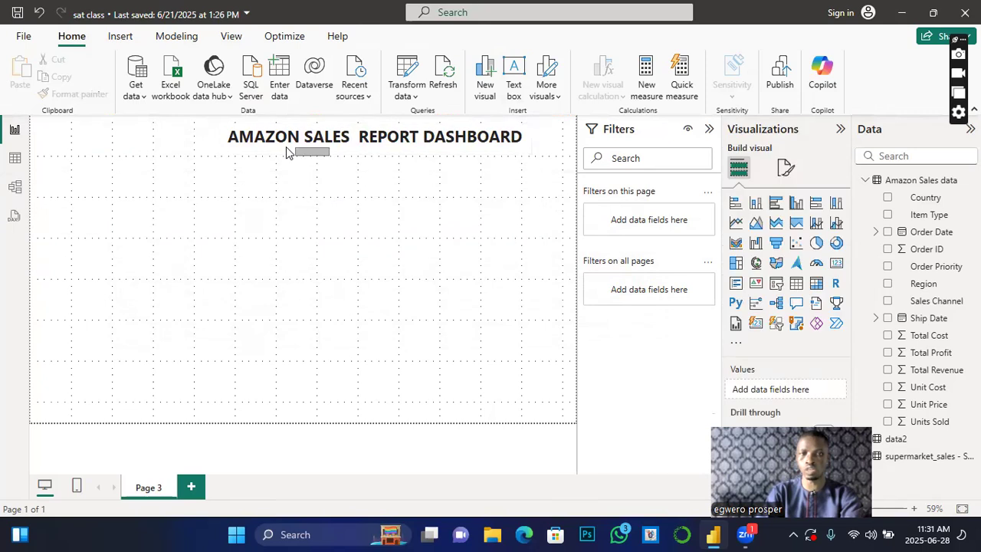
{"action": "left_click", "coordinate": [381, 170]}
{"action": "left_click_drag", "start_coordinate": [378, 152], "coordinate": [329, 156]}
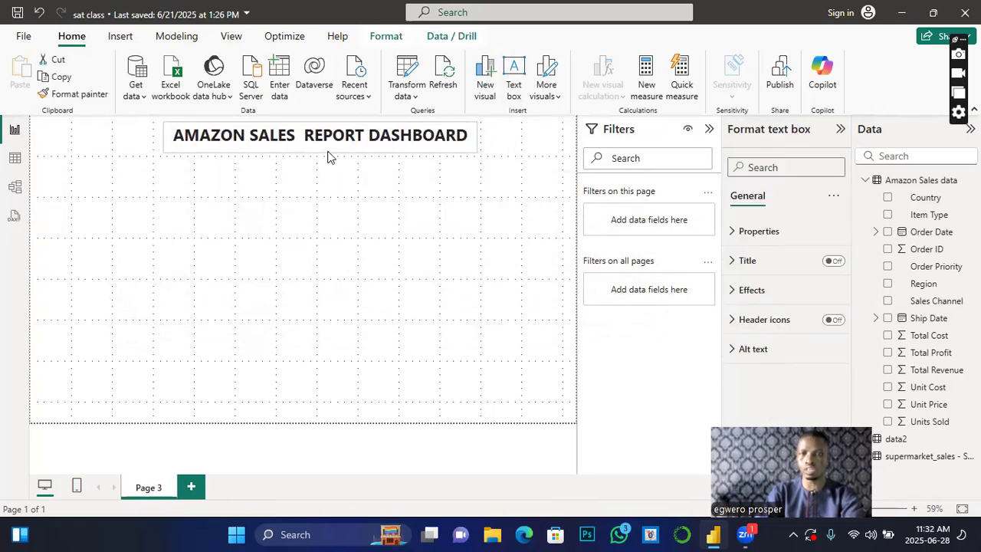
- Colour the whole dashboard title text dark blue
{"action": "left_click", "coordinate": [343, 313]}
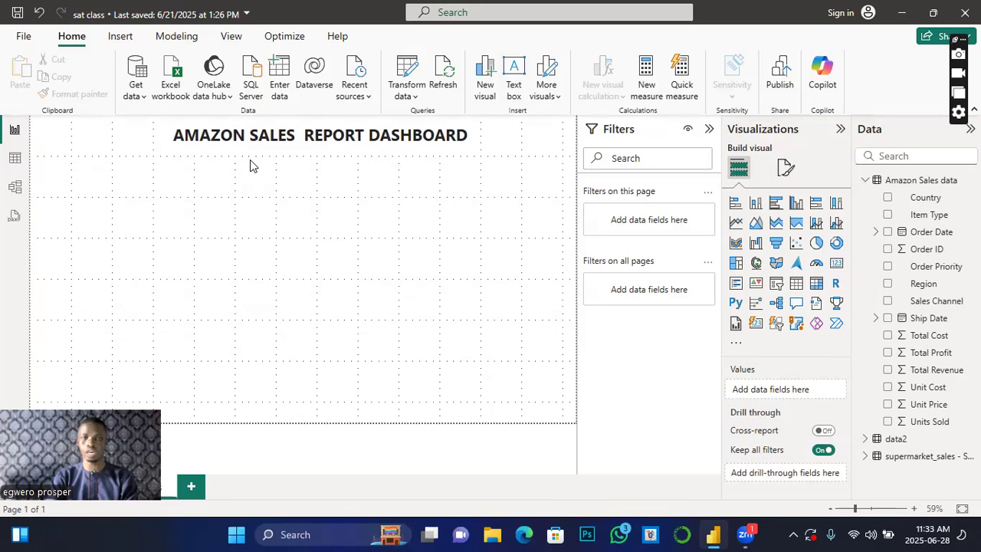
{"action": "left_click", "coordinate": [265, 136]}
{"action": "left_click_drag", "start_coordinate": [175, 135], "coordinate": [469, 135]}
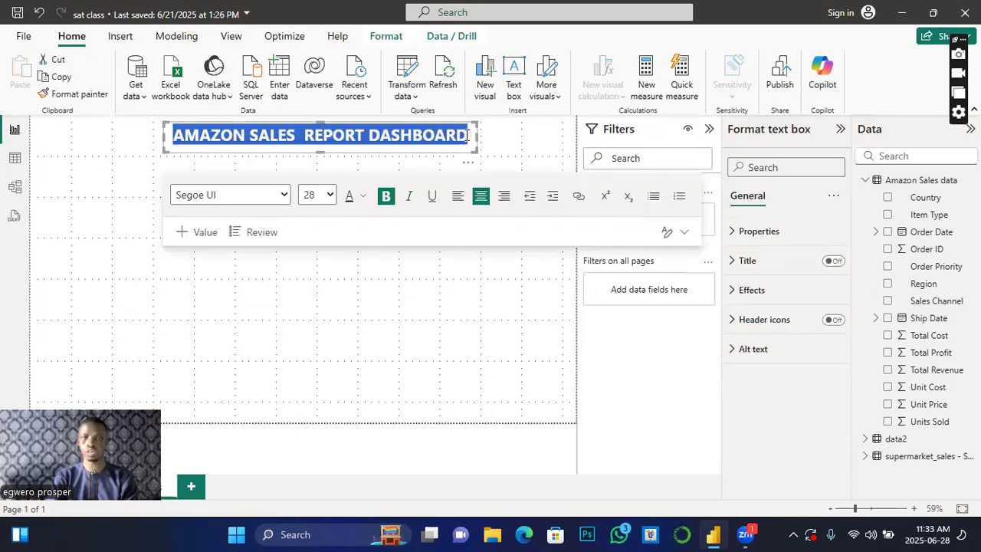
{"action": "left_click", "coordinate": [365, 196]}
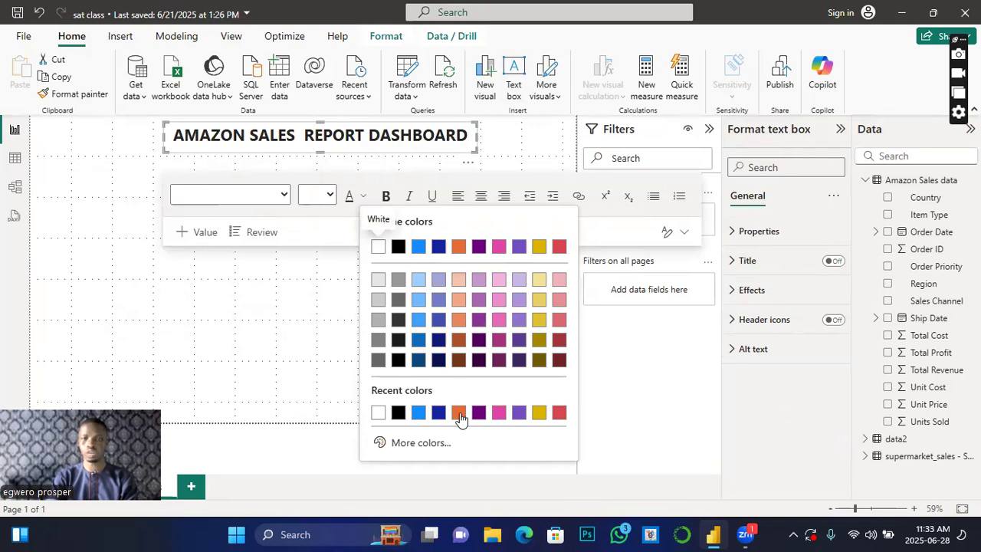
{"action": "left_click", "coordinate": [439, 341]}
{"action": "left_click", "coordinate": [418, 325]}
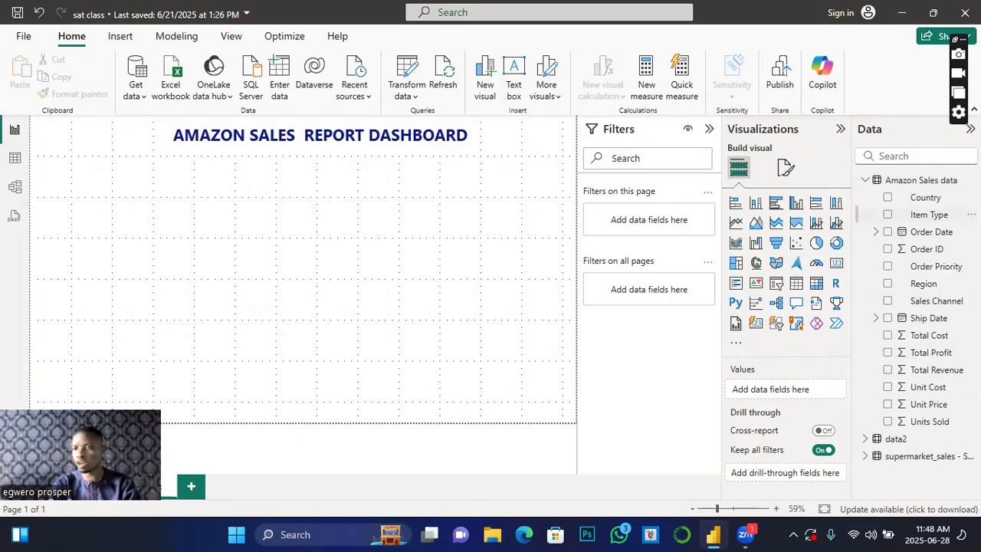
- Examine the Amazon Sales data table's columns and rows in table view, including Total Revenue, Total Cost and Total Profit
{"action": "left_click", "coordinate": [14, 158]}
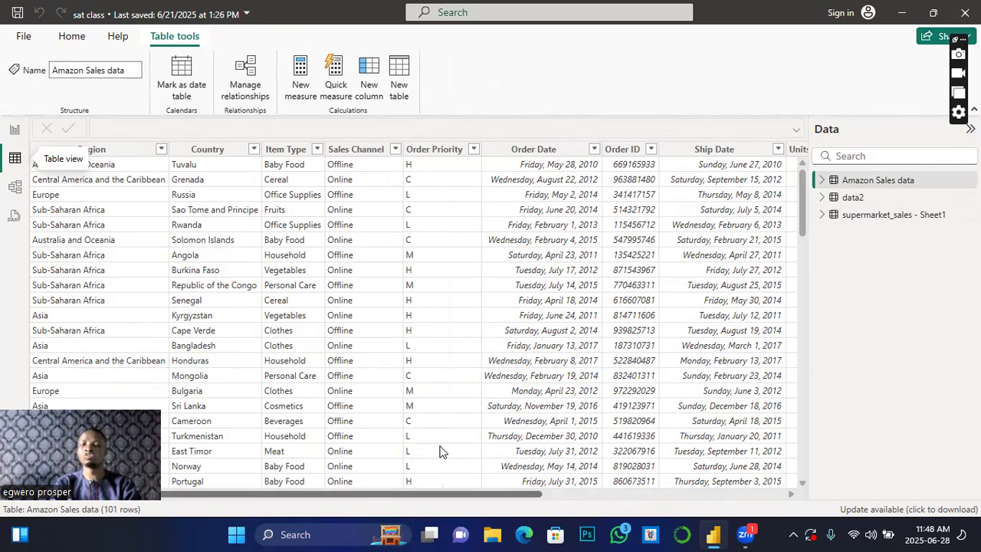
{"action": "scroll", "coordinate": [442, 452], "scroll_direction": "right", "scroll_amount": 4}
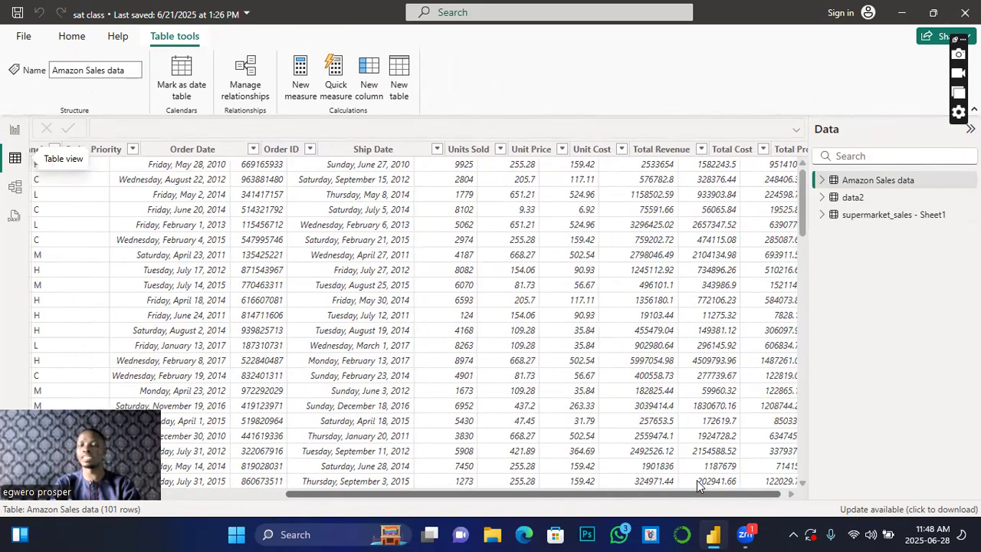
{"action": "scroll", "coordinate": [698, 485], "scroll_direction": "right", "scroll_amount": 1}
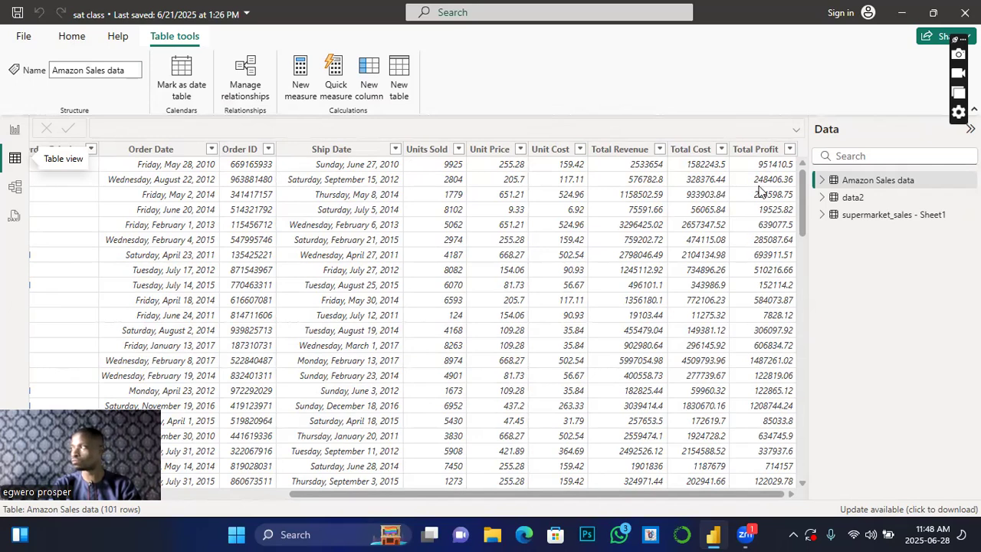
{"action": "left_click", "coordinate": [741, 203]}
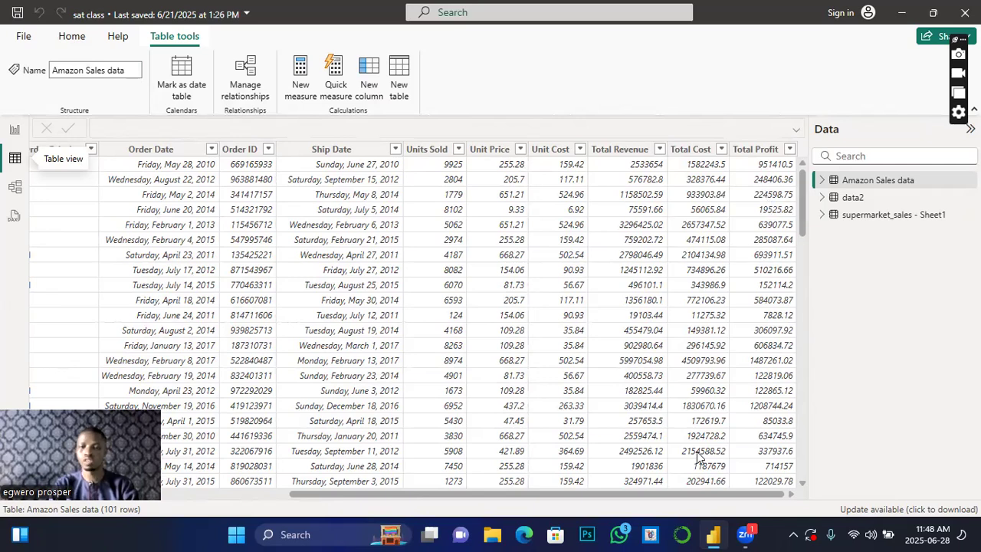
{"action": "scroll", "coordinate": [697, 456], "scroll_direction": "left", "scroll_amount": 5}
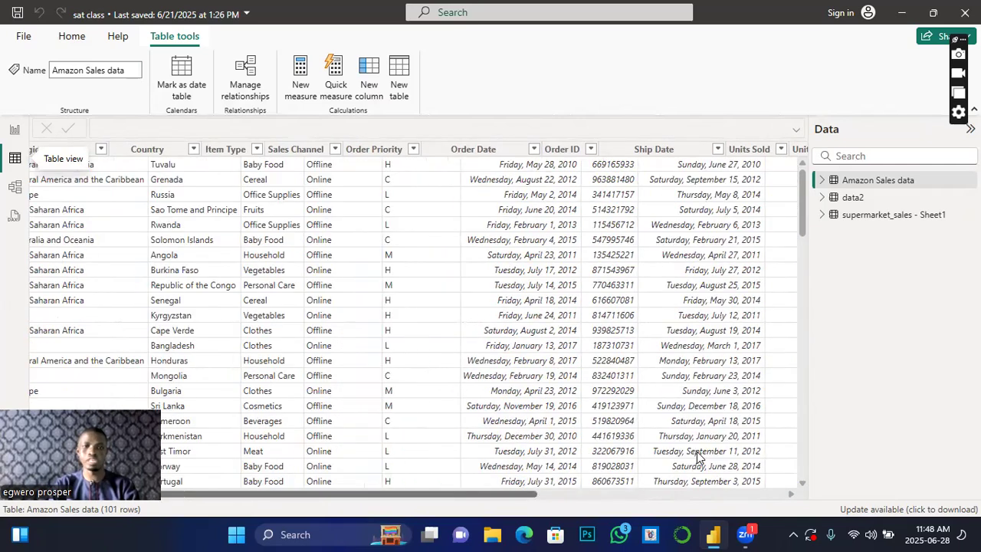
{"action": "scroll", "coordinate": [697, 456], "scroll_direction": "left", "scroll_amount": 1}
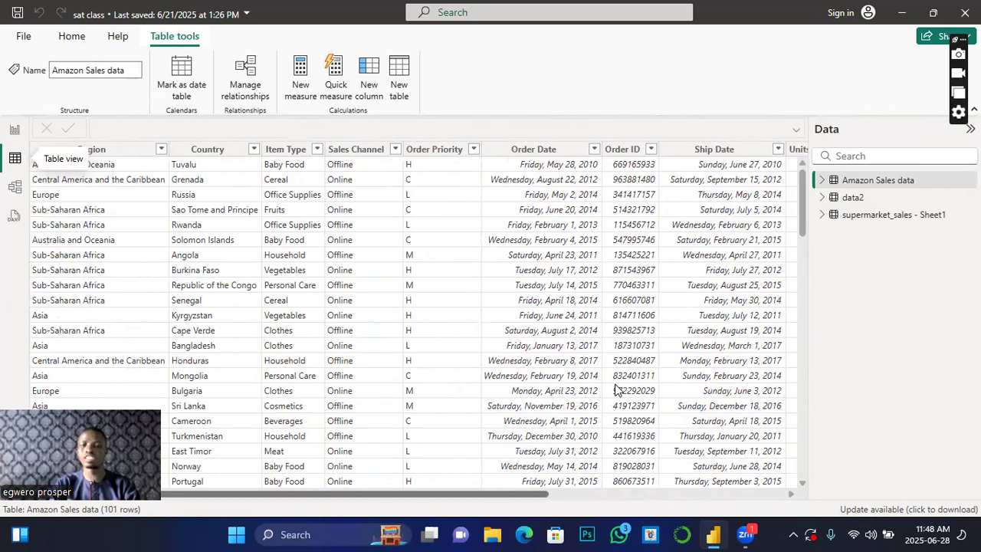
{"action": "scroll", "coordinate": [704, 437], "scroll_direction": "right", "scroll_amount": 8}
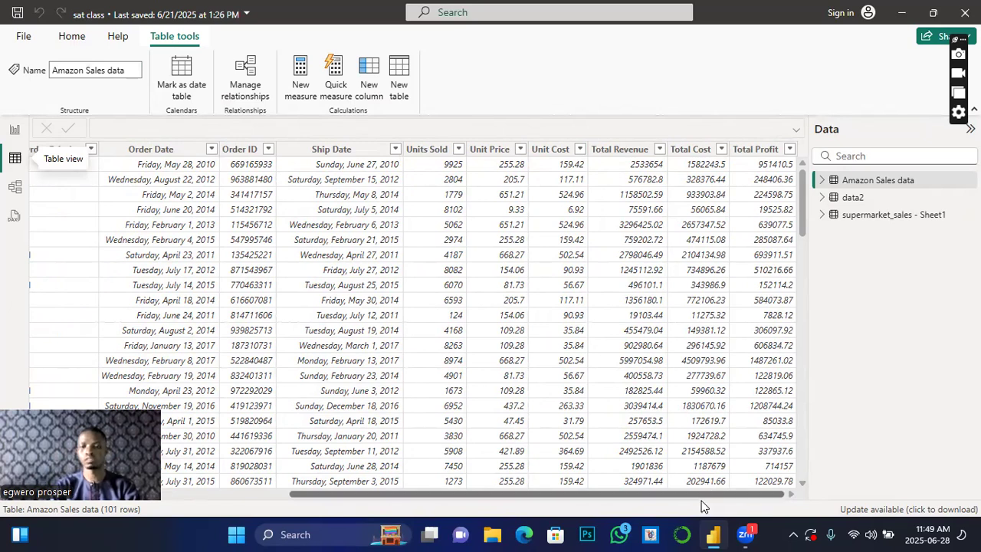
{"action": "left_click_drag", "start_coordinate": [706, 494], "coordinate": [688, 494]}
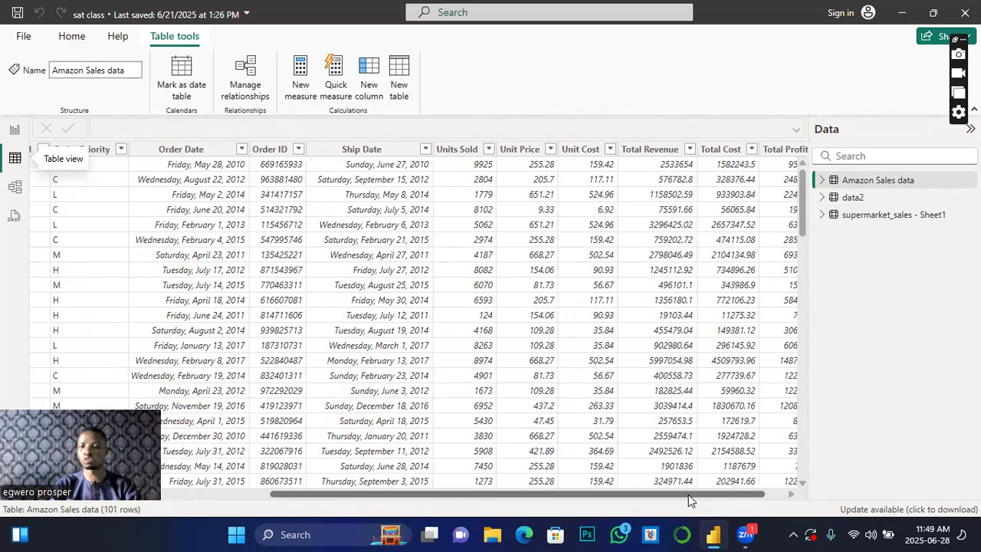
{"action": "scroll", "coordinate": [719, 494], "scroll_direction": "right", "scroll_amount": 2}
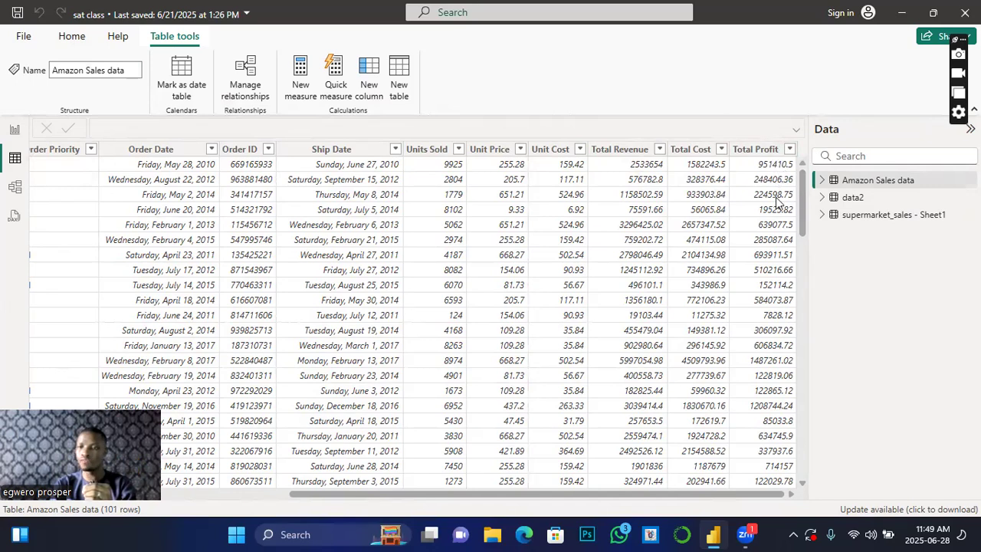
{"action": "scroll", "coordinate": [772, 426], "scroll_direction": "down", "scroll_amount": 1}
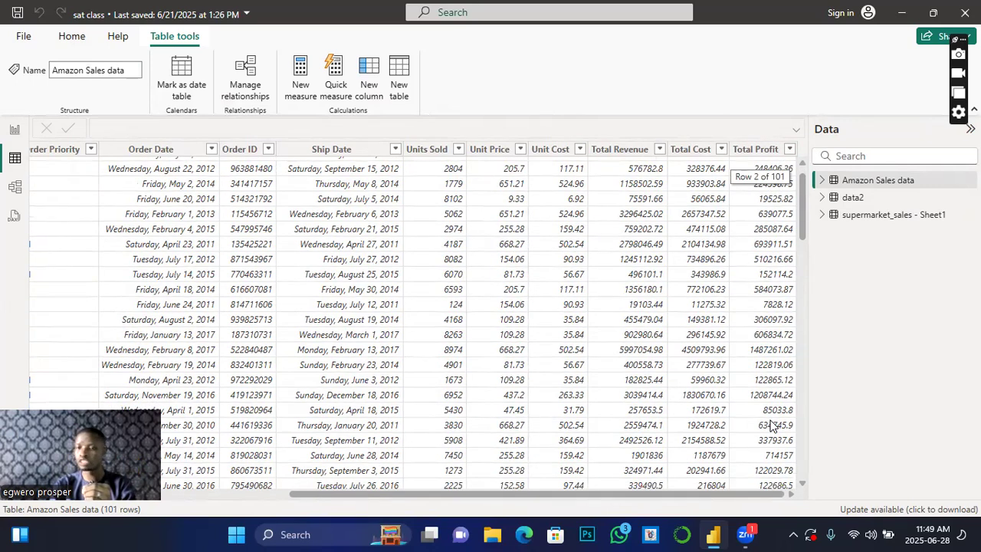
{"action": "scroll", "coordinate": [772, 426], "scroll_direction": "down", "scroll_amount": 20}
{"action": "scroll", "coordinate": [772, 426], "scroll_direction": "down", "scroll_amount": 2}
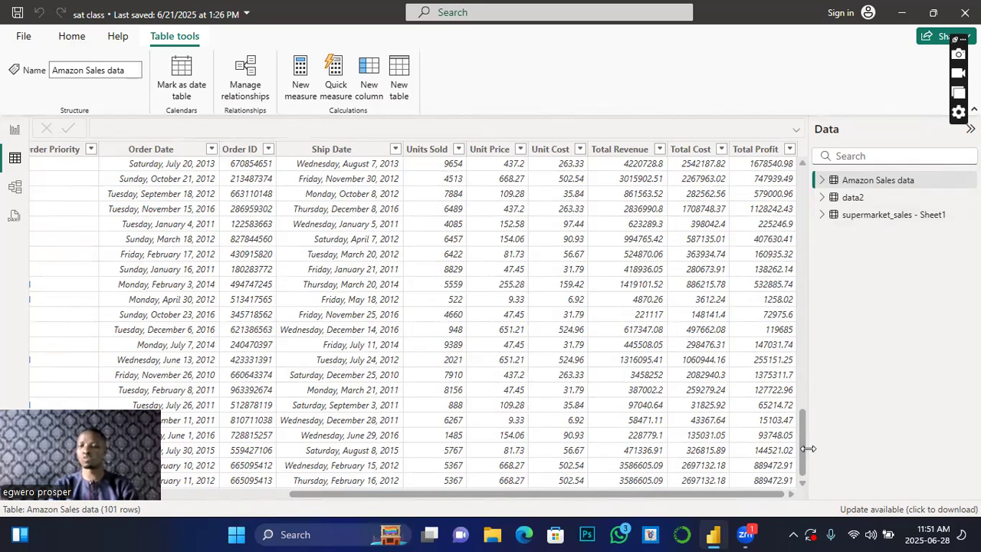
{"action": "mouse_move", "coordinate": [772, 500]}
{"action": "left_mouse_down"}
{"action": "mouse_move", "coordinate": [697, 497]}
{"action": "mouse_move", "coordinate": [774, 481]}
{"action": "left_mouse_up"}
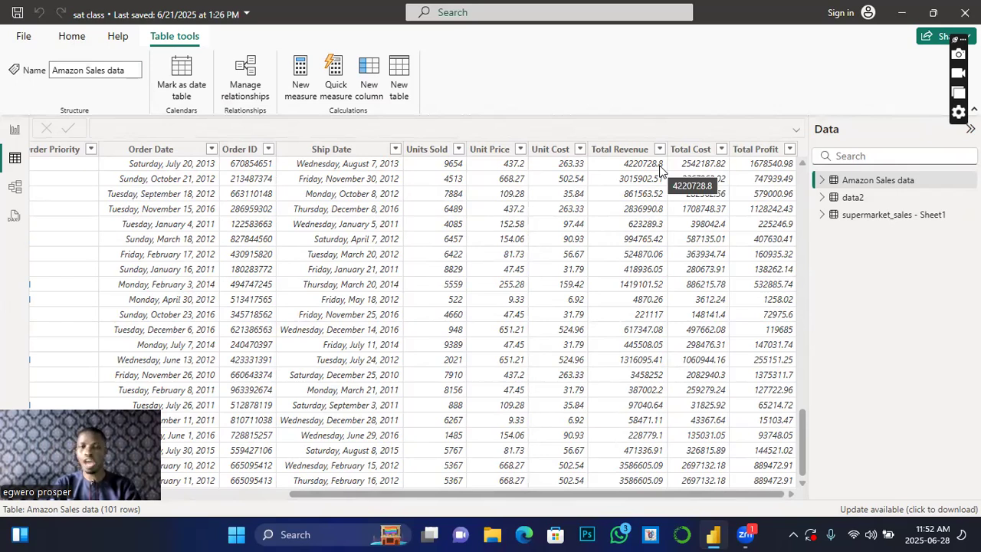
{"action": "left_click", "coordinate": [630, 151]}
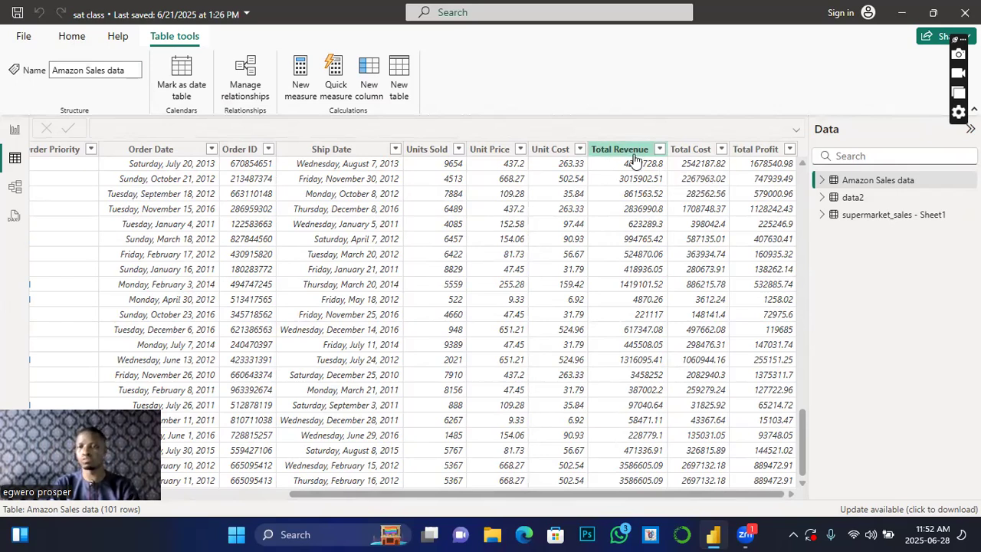
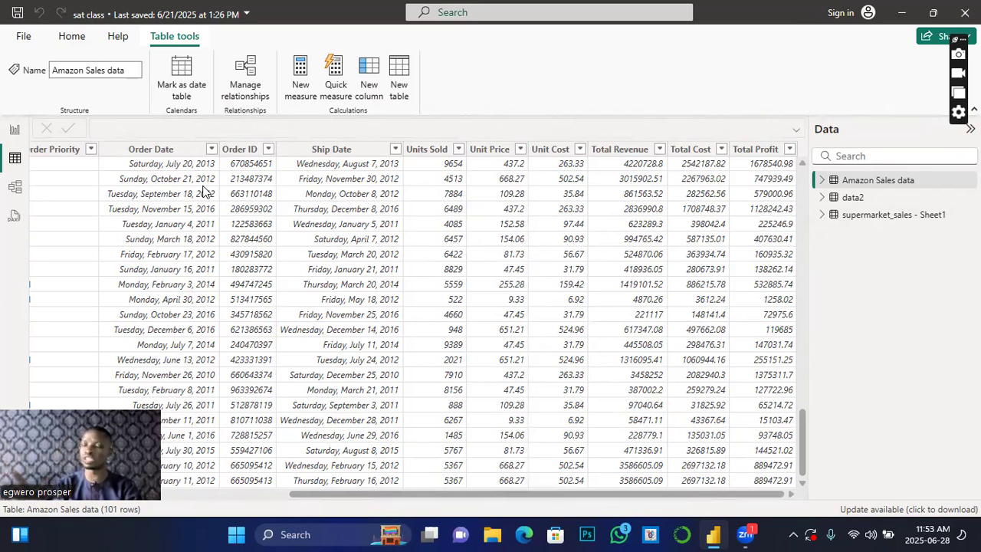
- Return to the report page and start a new measure named TOTAL_PROFIT in the Amazon Sales data table
{"action": "left_click", "coordinate": [14, 130]}
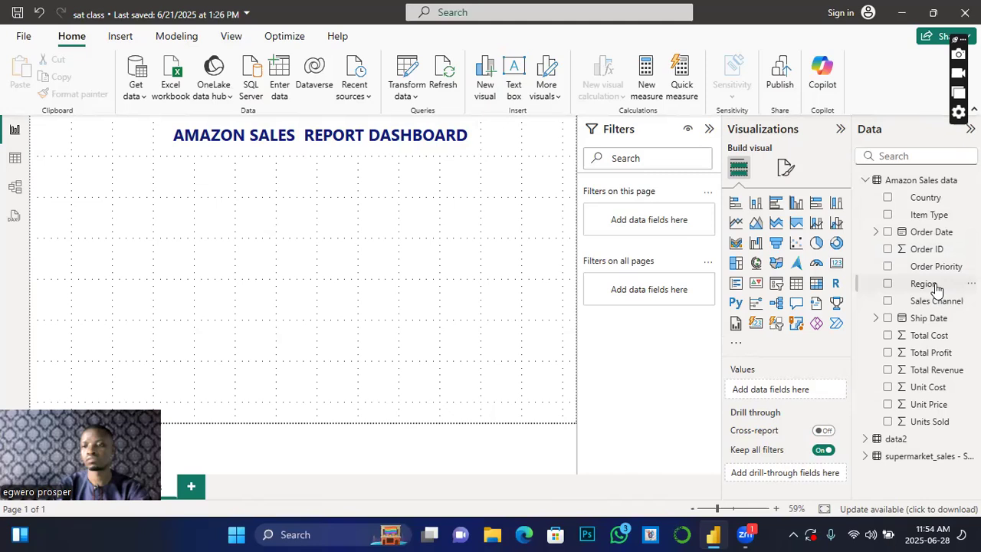
{"action": "right_click", "coordinate": [921, 237]}
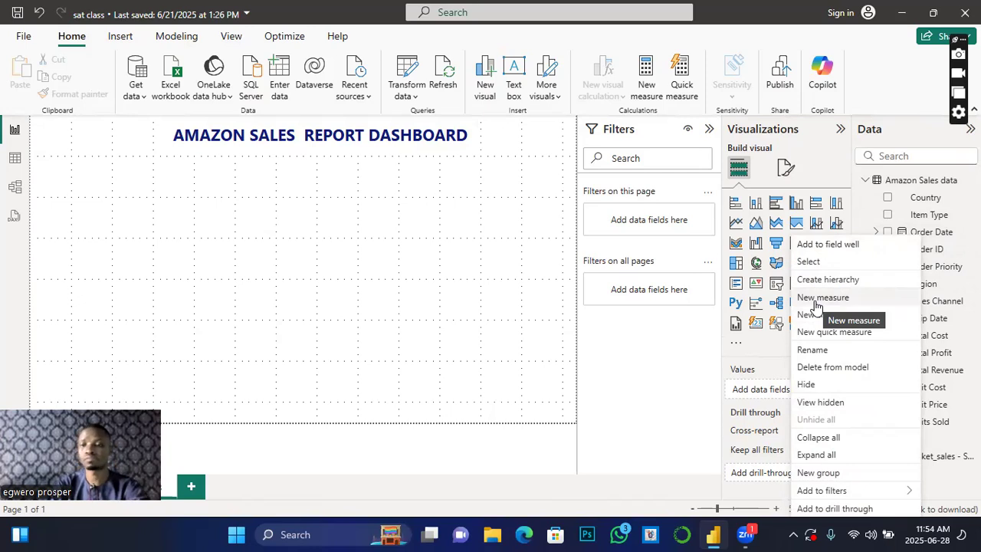
{"action": "key", "text": "Escape"}
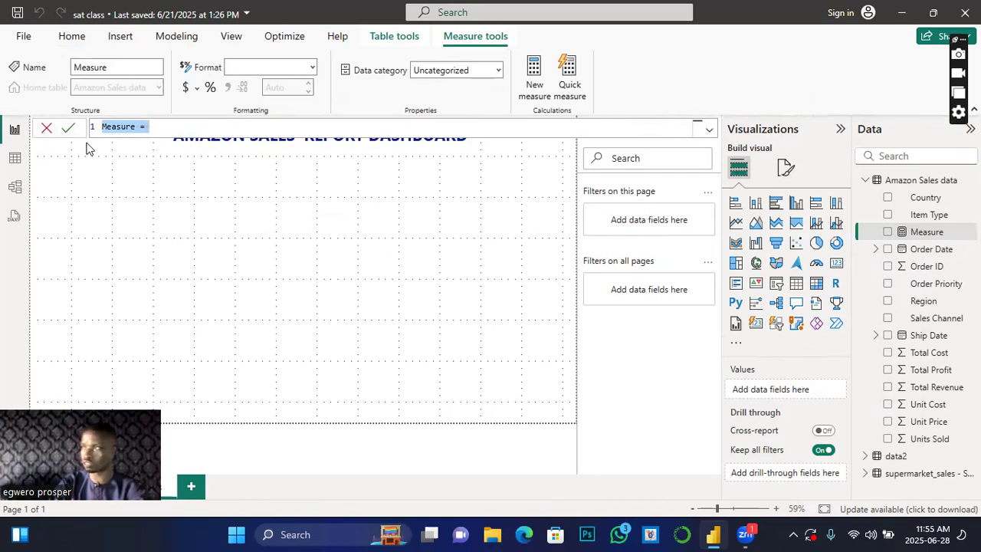
{"action": "left_click", "coordinate": [134, 127]}
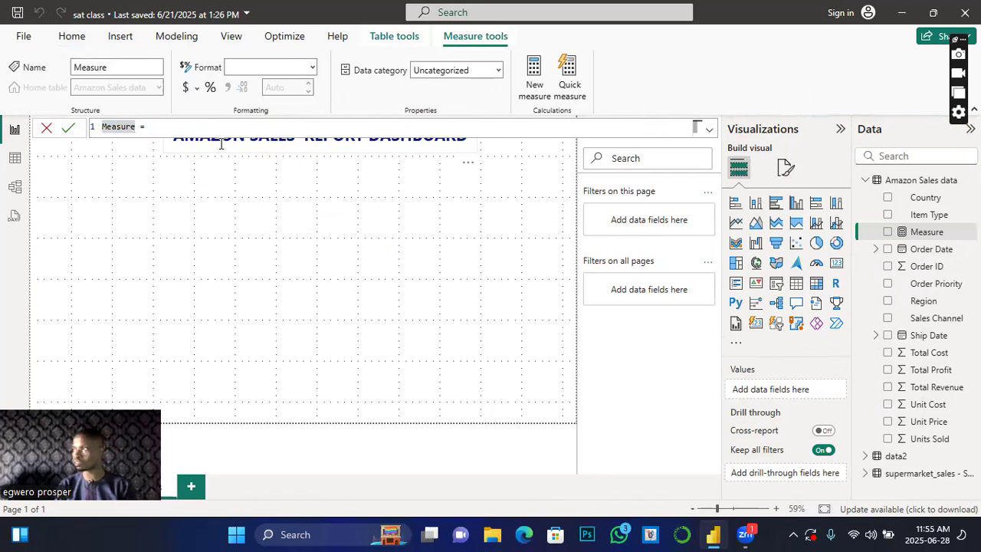
{"action": "key", "text": "BackSpace"}
{"action": "key", "text": "BackSpace"}
{"action": "key", "text": "BackSpace"}
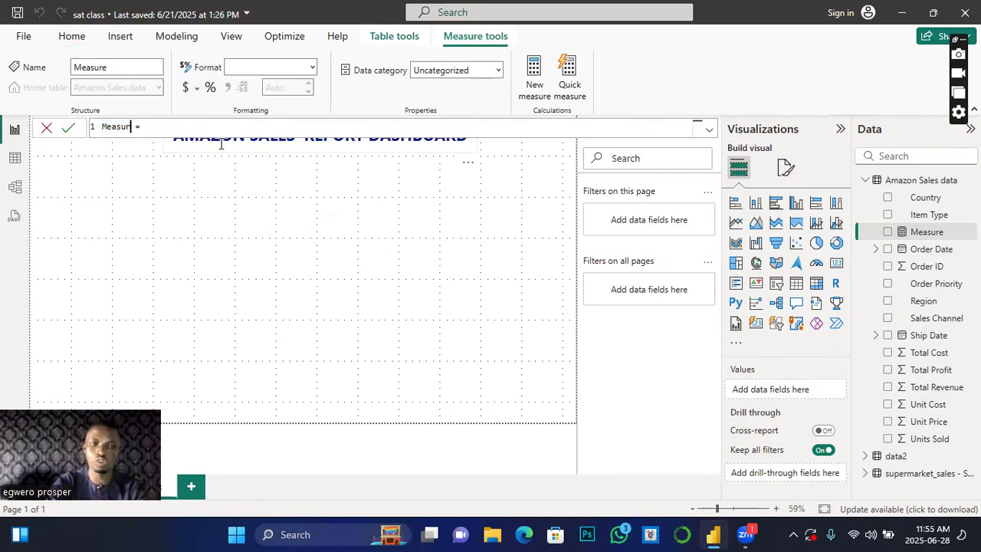
{"action": "key", "text": "BackSpace"}
{"action": "key", "text": "BackSpace"}
{"action": "key", "text": "BackSpace"}
{"action": "key", "text": "BackSpace"}
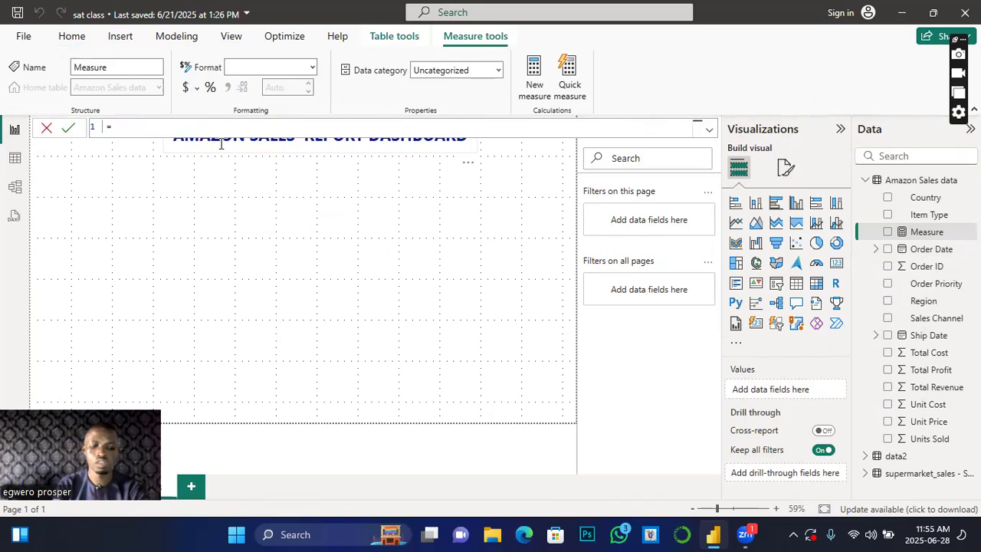
{"action": "type", "text": "TOT"}
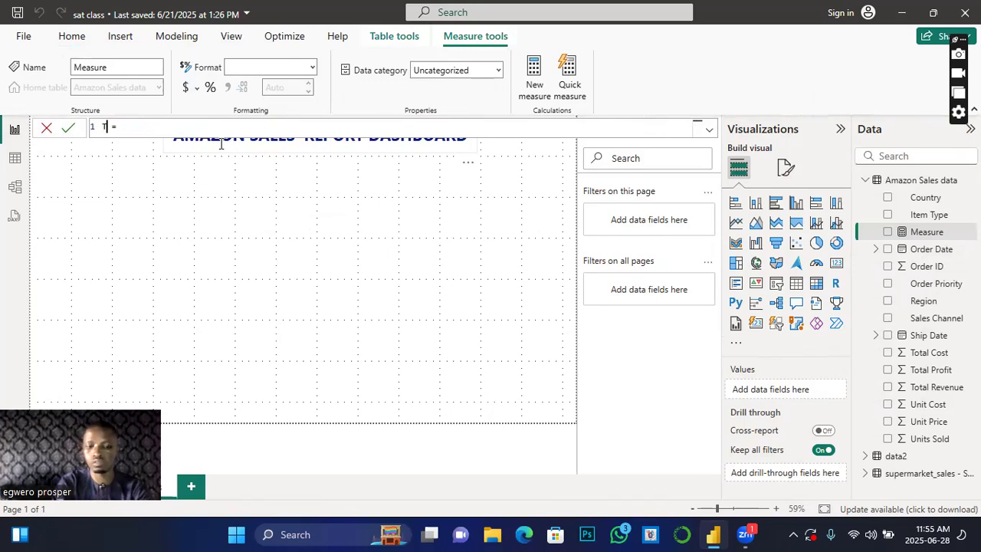
{"action": "type", "text": "AL"}
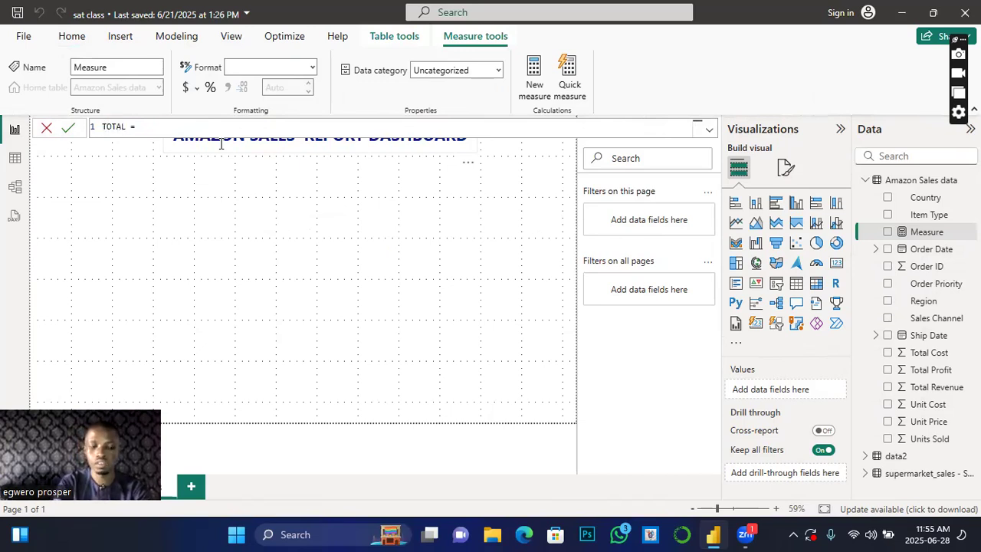
{"action": "type", "text": "_"}
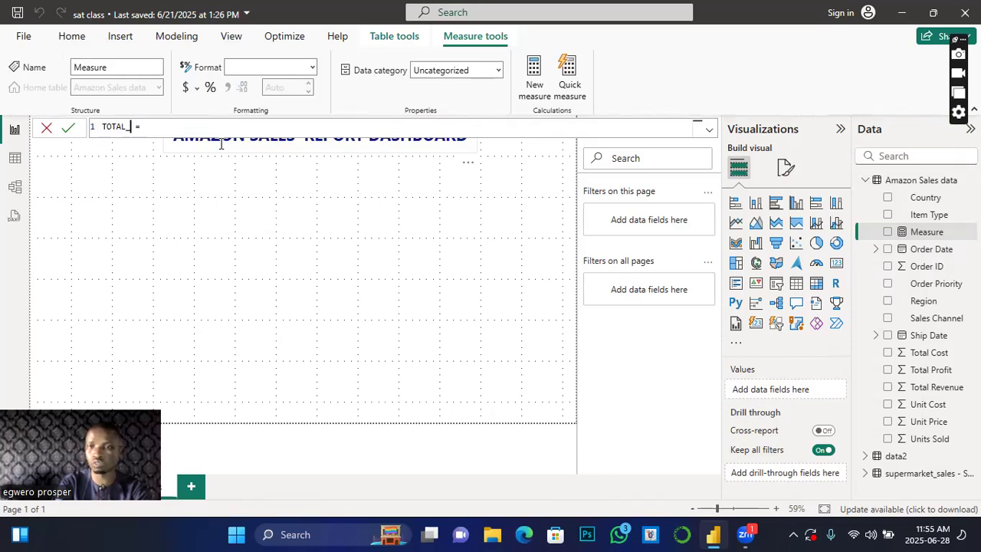
{"action": "type", "text": "PRO"}
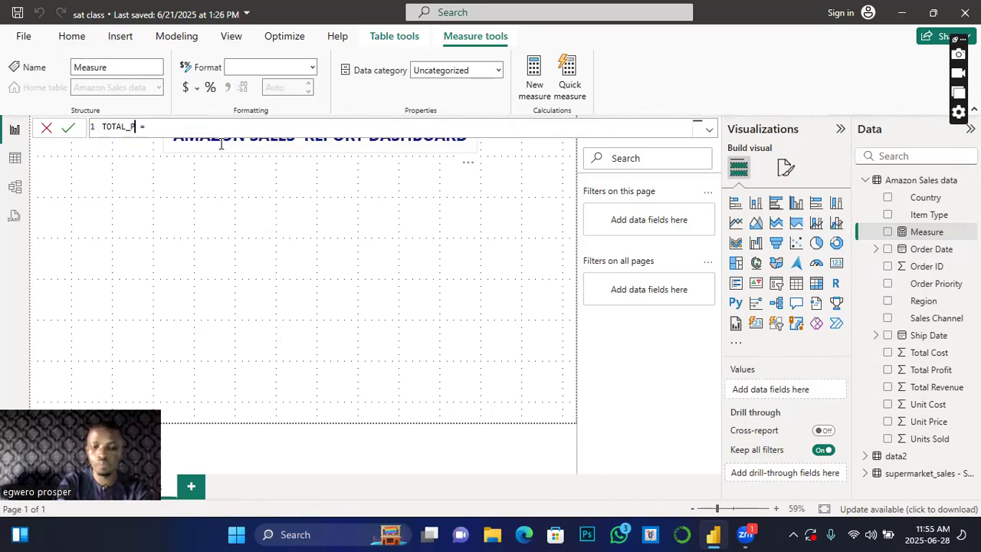
{"action": "type", "text": "FIT"}
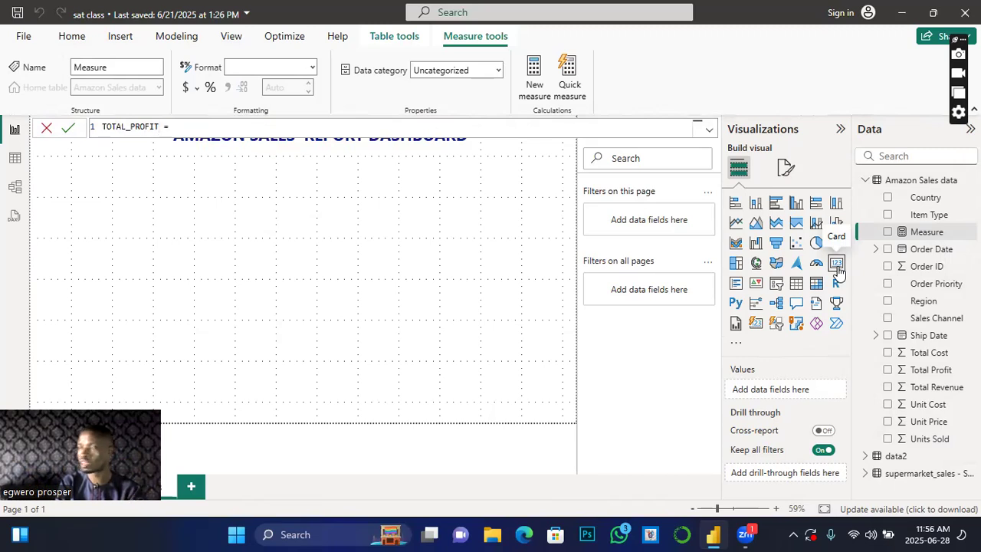
- Define the TOTAL_PROFIT measure as SUM('Amazon Sales data'[Total Profit]), commit it and close the formula editor
{"action": "left_click", "coordinate": [181, 126]}
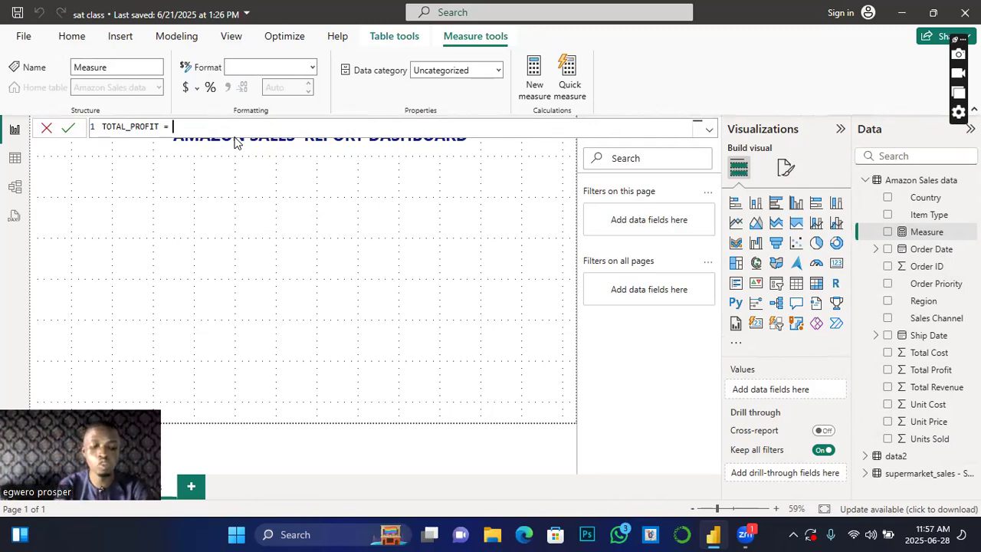
{"action": "type", "text": "sum"}
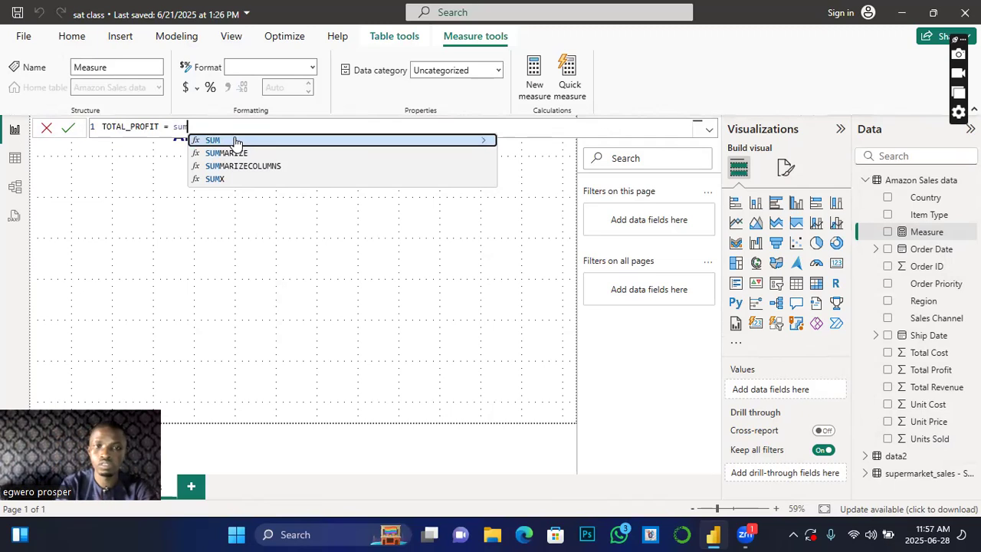
{"action": "left_click", "coordinate": [212, 142]}
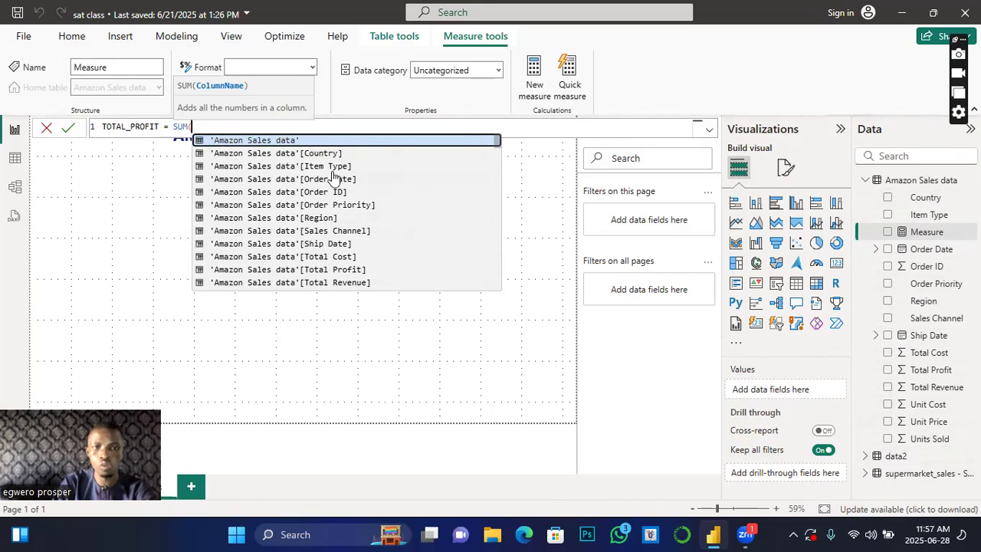
{"action": "left_click", "coordinate": [350, 269]}
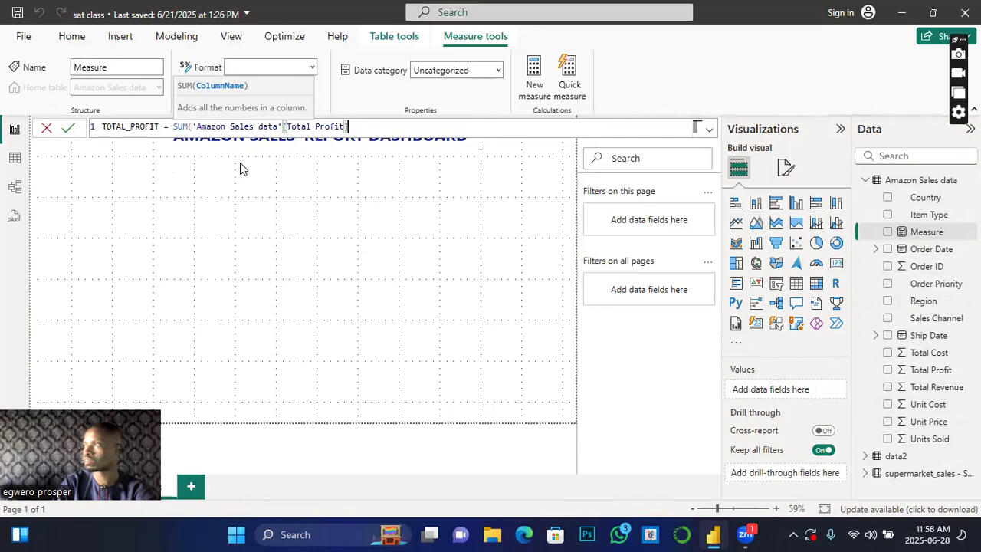
{"action": "left_click", "coordinate": [67, 129]}
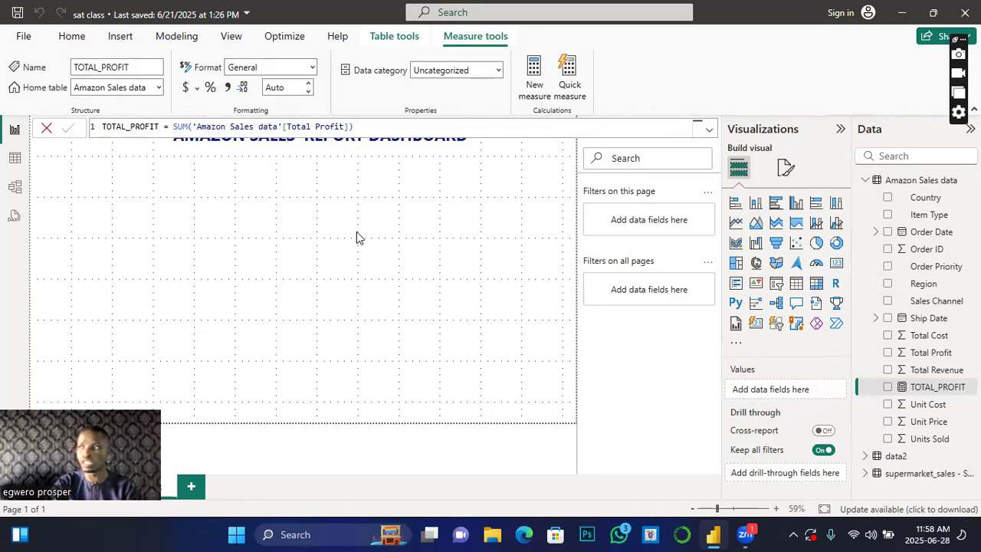
{"action": "left_click", "coordinate": [47, 129]}
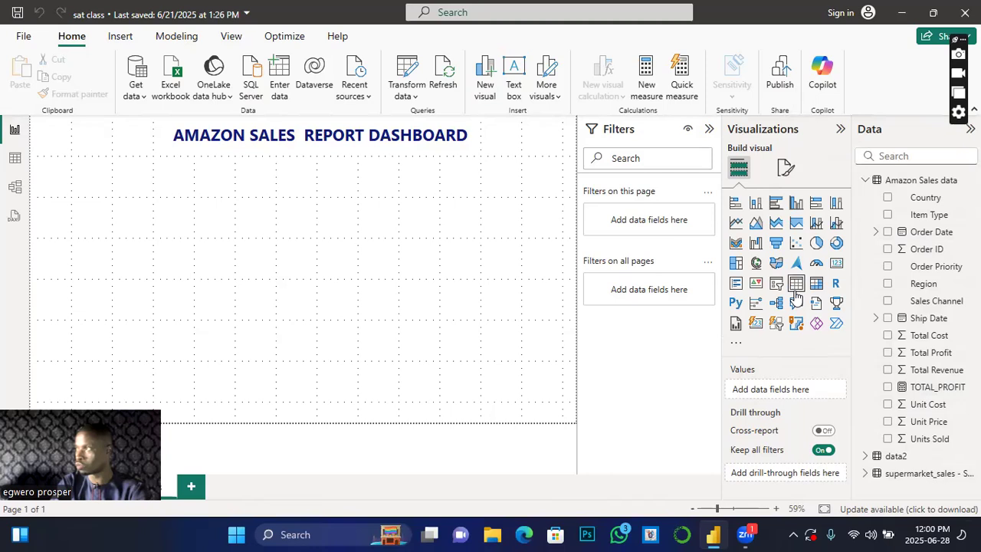
- Add a card visual showing the TOTAL_PROFIT measure and shrink it to fit the report page's upper-left corner, beside the title
{"action": "left_click", "coordinate": [838, 265]}
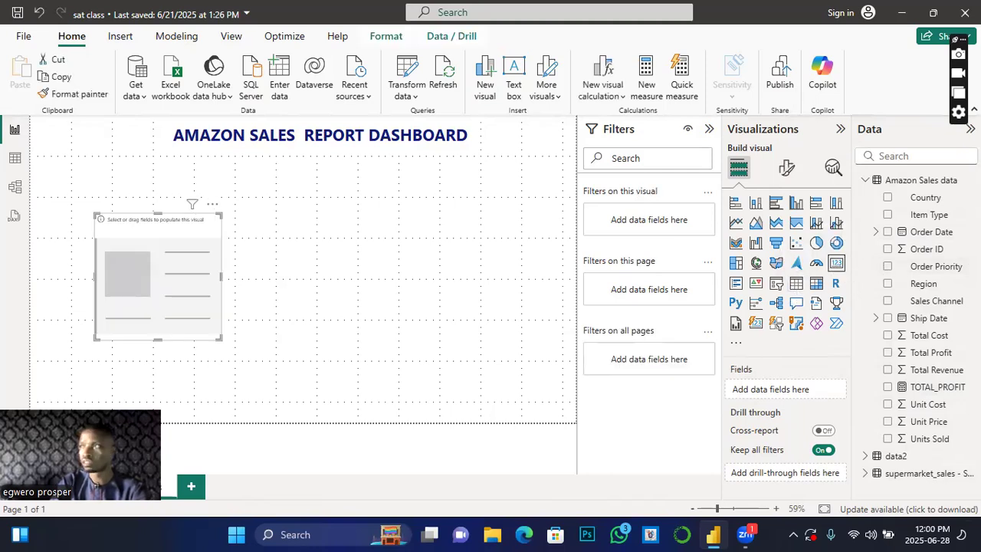
{"action": "left_click_drag", "start_coordinate": [178, 278], "coordinate": [122, 207]}
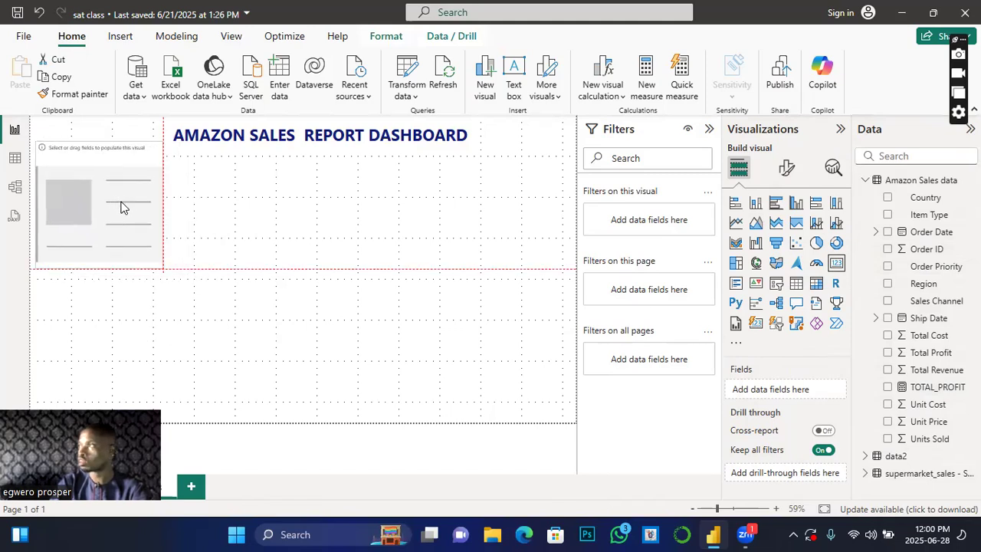
{"action": "left_click_drag", "start_coordinate": [122, 206], "coordinate": [122, 207]}
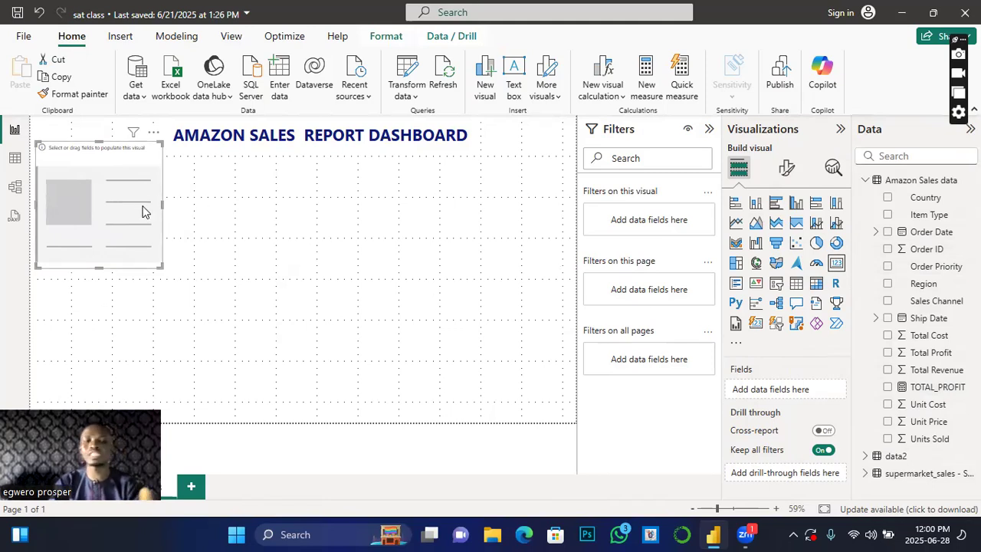
{"action": "left_click_drag", "start_coordinate": [98, 266], "coordinate": [108, 233]}
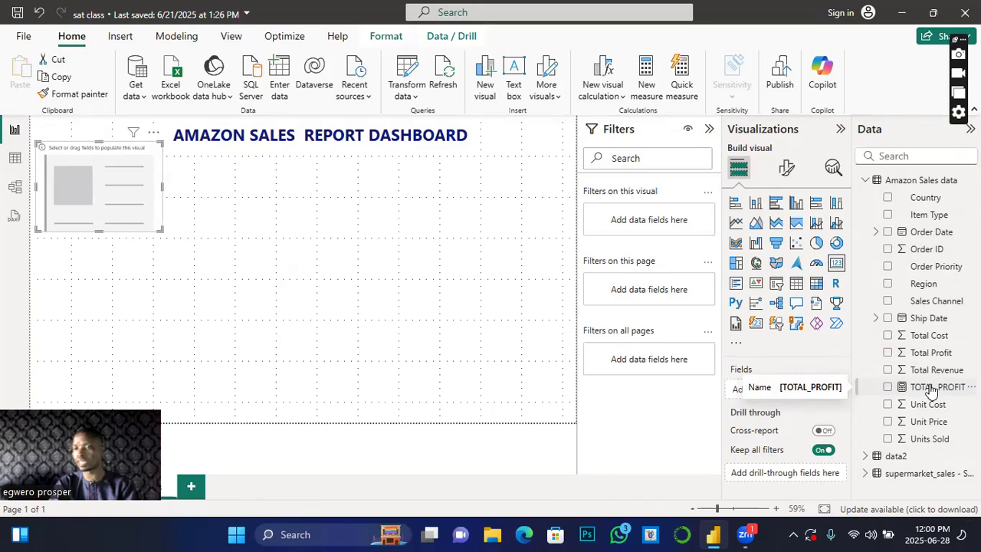
{"action": "left_click", "coordinate": [887, 388]}
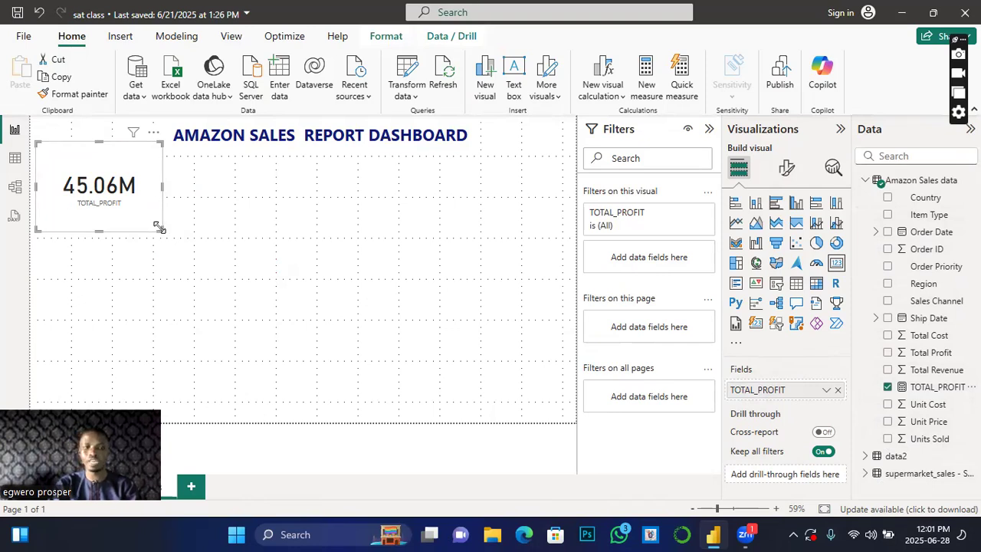
{"action": "left_click_drag", "start_coordinate": [159, 226], "coordinate": [133, 188]}
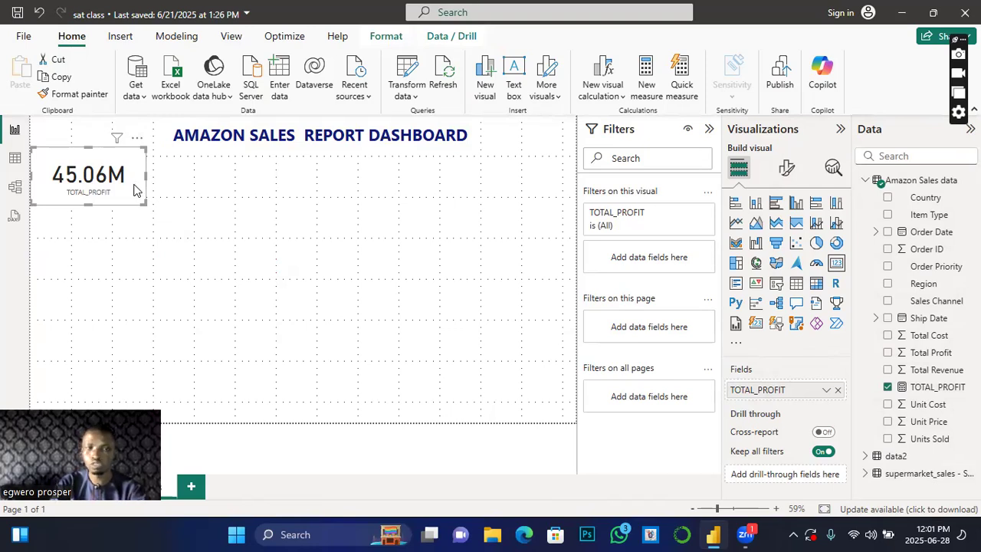
- Format the TOTAL_PROFIT card's callout value in bold and dark blue
{"action": "left_click", "coordinate": [789, 175]}
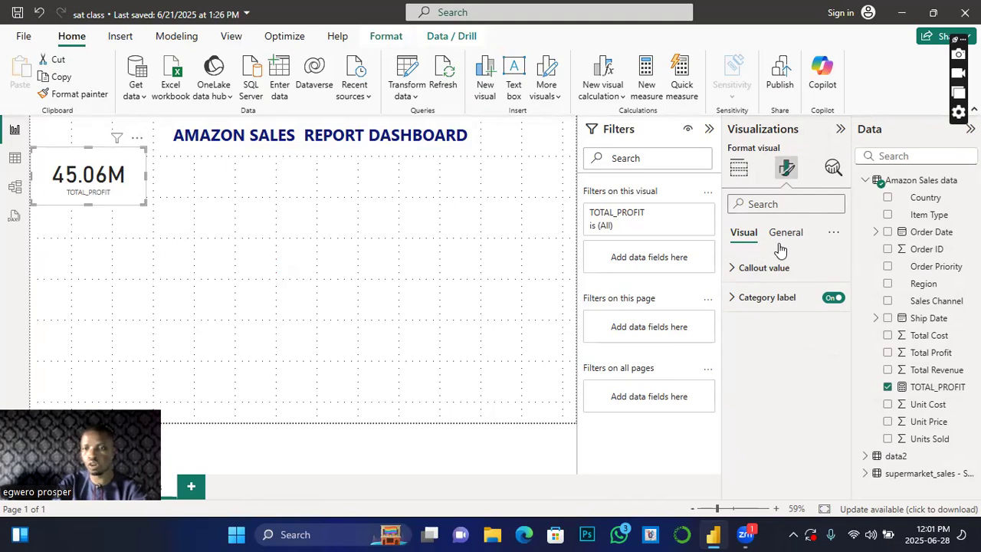
{"action": "left_click", "coordinate": [733, 272]}
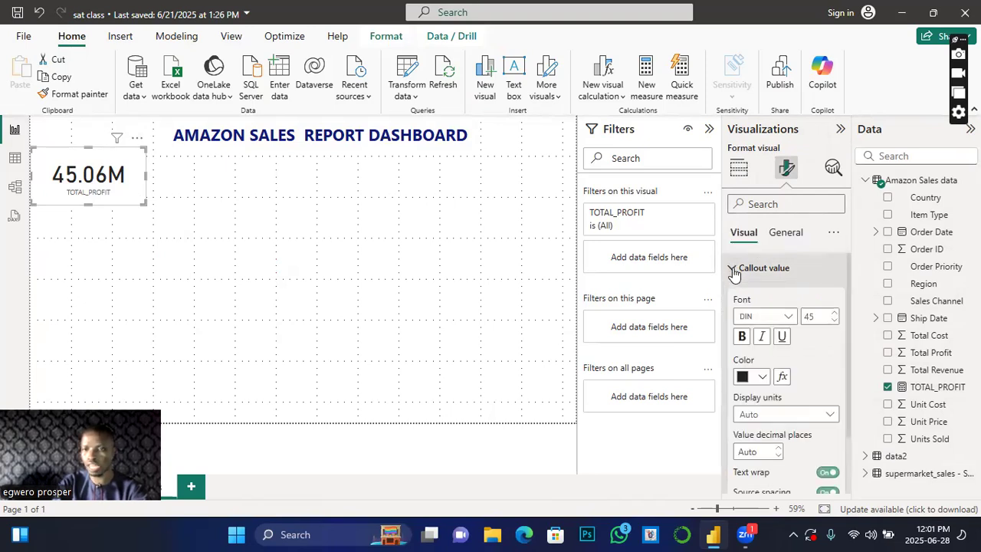
{"action": "left_click", "coordinate": [741, 337]}
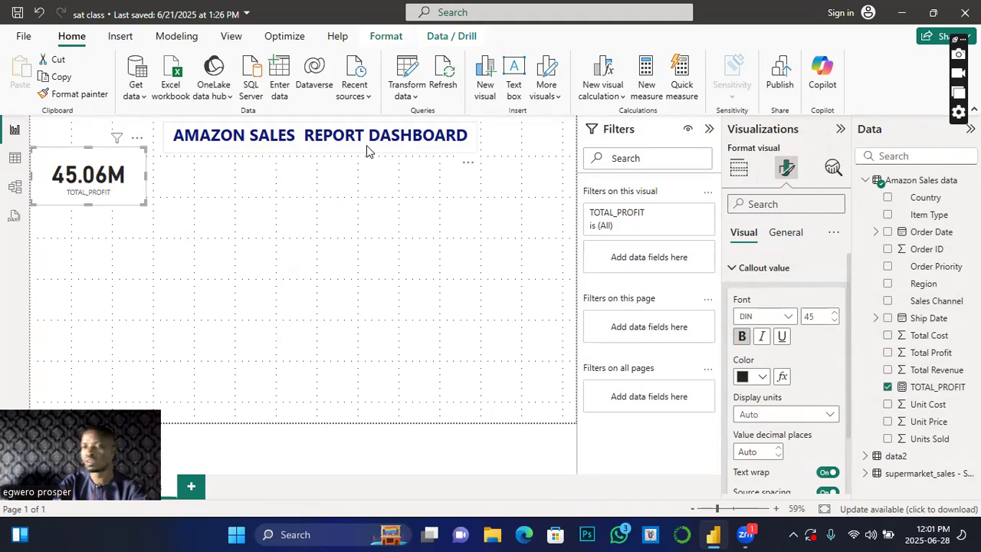
{"action": "left_click", "coordinate": [762, 376]}
{"action": "left_click", "coordinate": [832, 320]}
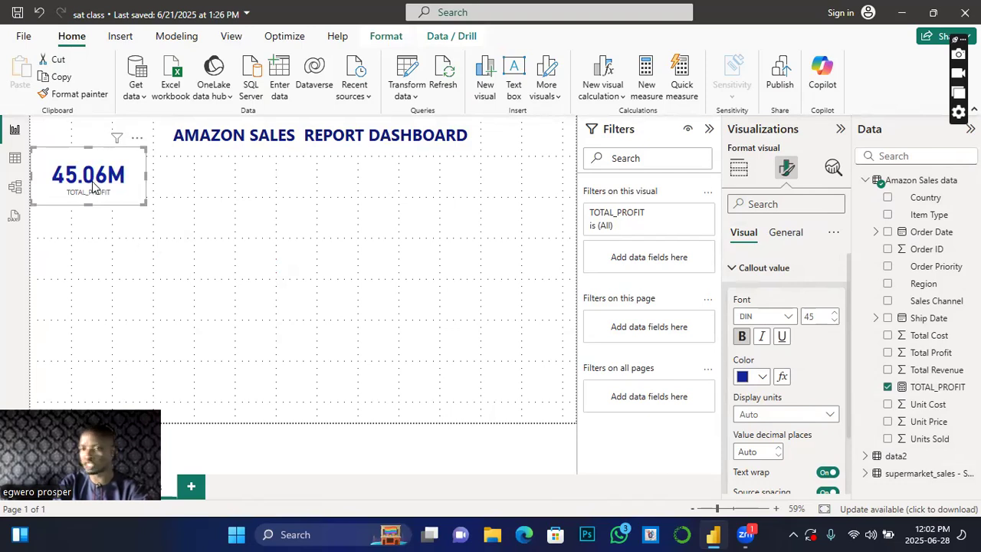
{"action": "left_click", "coordinate": [734, 275]}
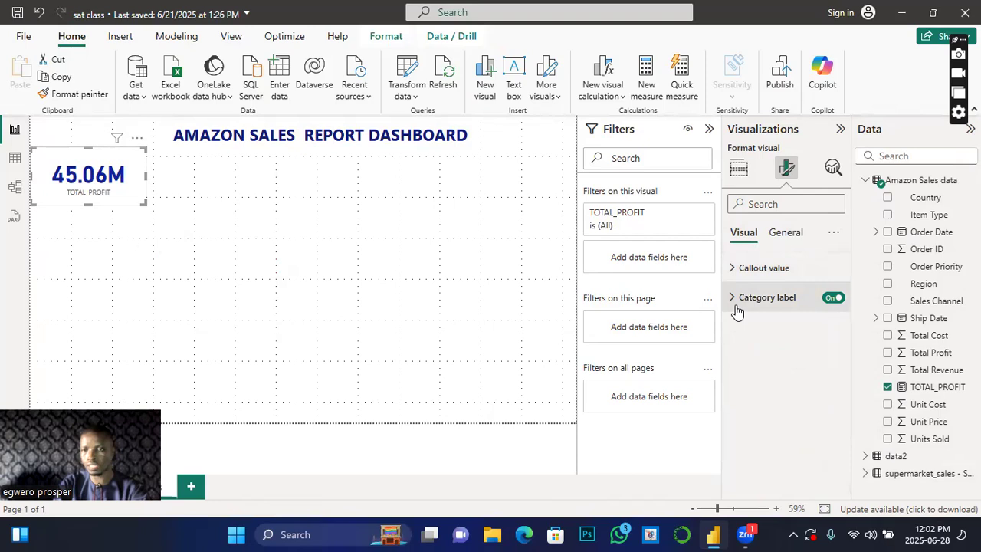
- Format the card's category label in Segoe UI Bold, size 14, with the same dark blue as the callout value
{"action": "left_click", "coordinate": [733, 306]}
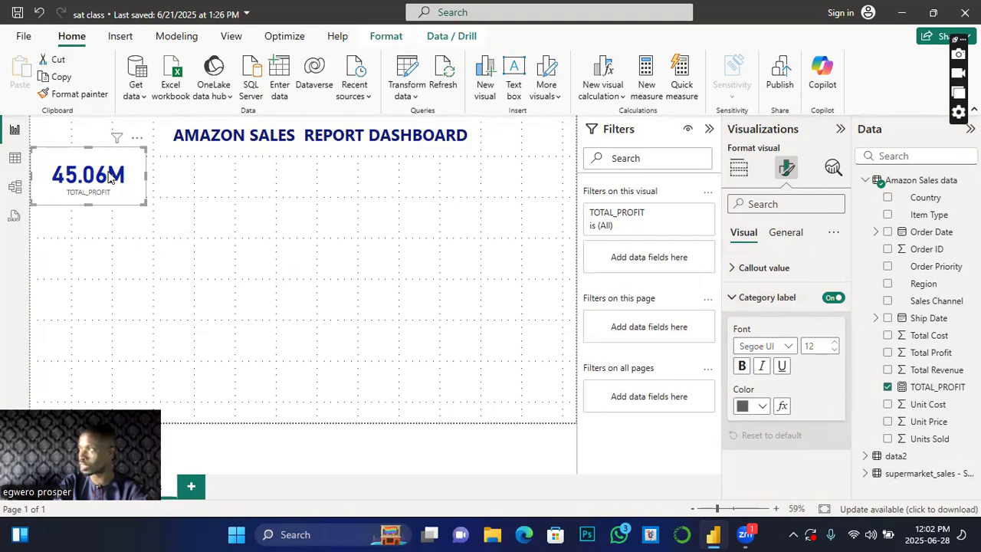
{"action": "left_click", "coordinate": [762, 406]}
{"action": "left_click", "coordinate": [812, 344]}
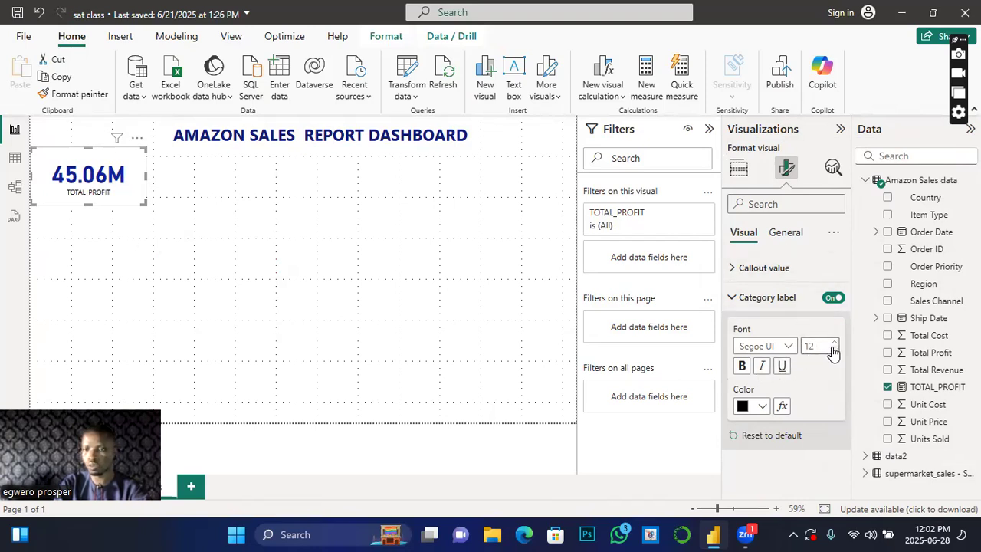
{"action": "left_click", "coordinate": [833, 347]}
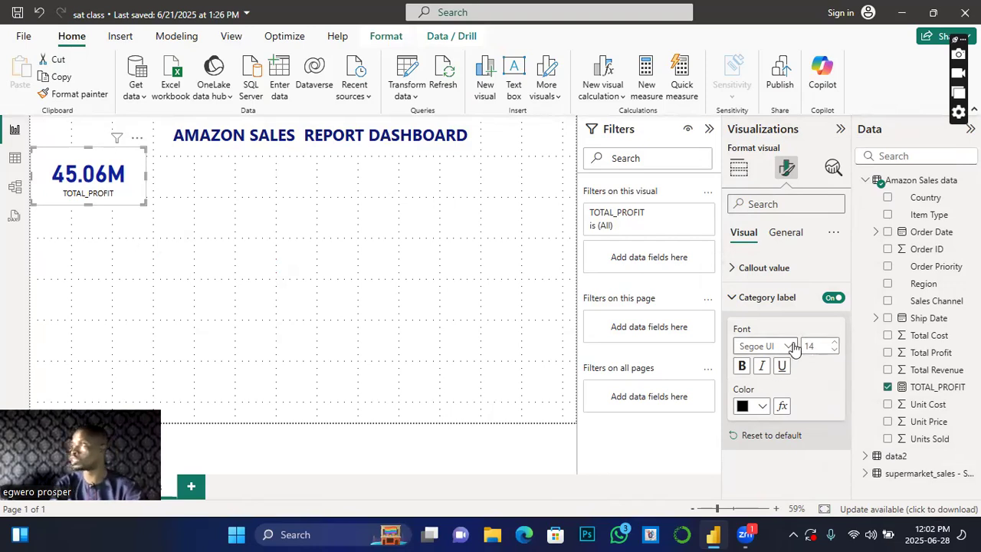
{"action": "left_click", "coordinate": [794, 348]}
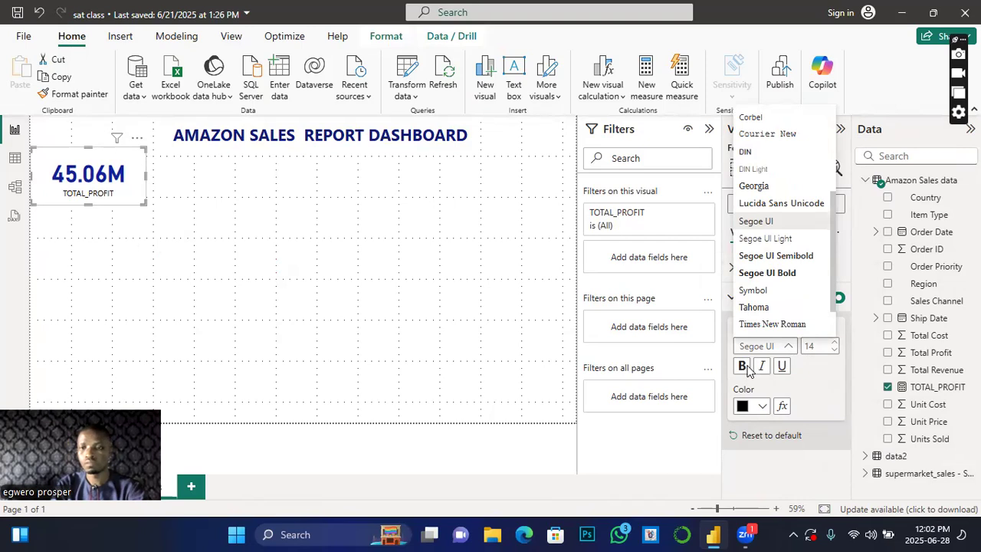
{"action": "left_click", "coordinate": [763, 273]}
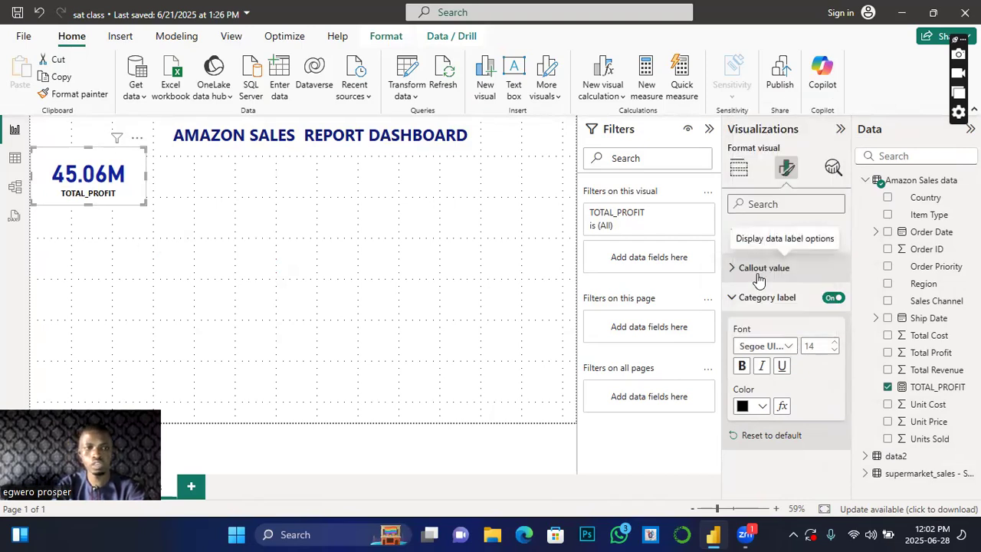
{"action": "left_click", "coordinate": [763, 407]}
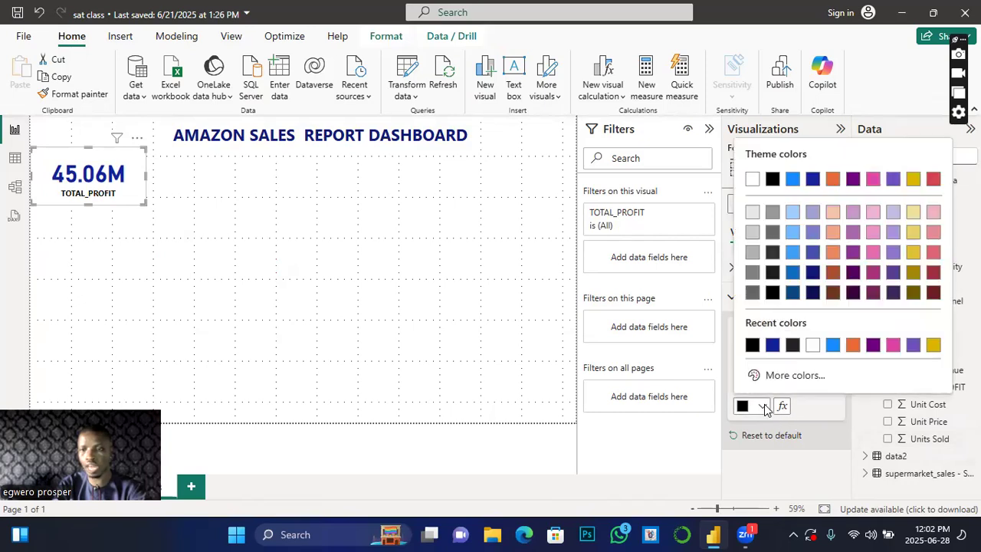
{"action": "left_click", "coordinate": [774, 345]}
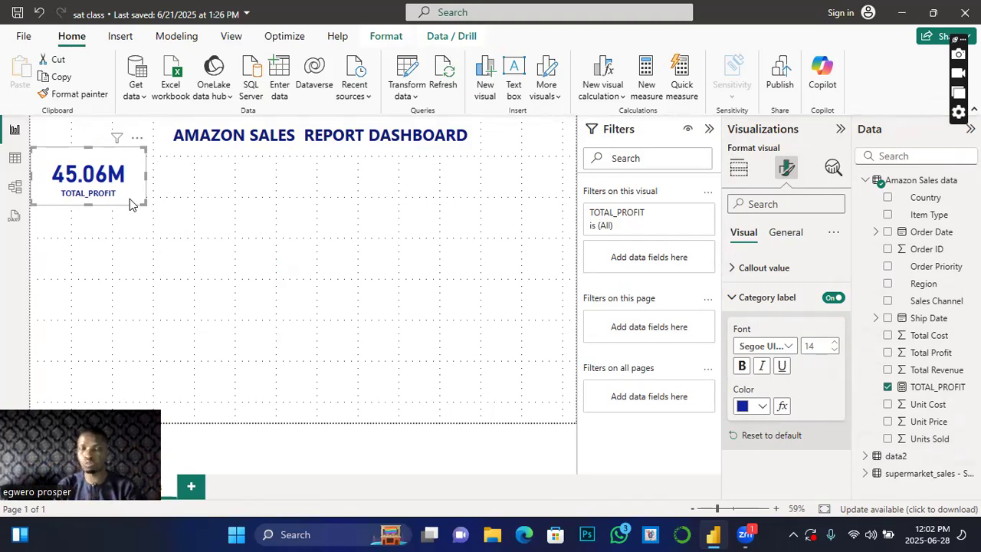
- Give the TOTAL_PROFIT card a light blue background and nudge it slightly away from the page's left edge
{"action": "left_click", "coordinate": [787, 234]}
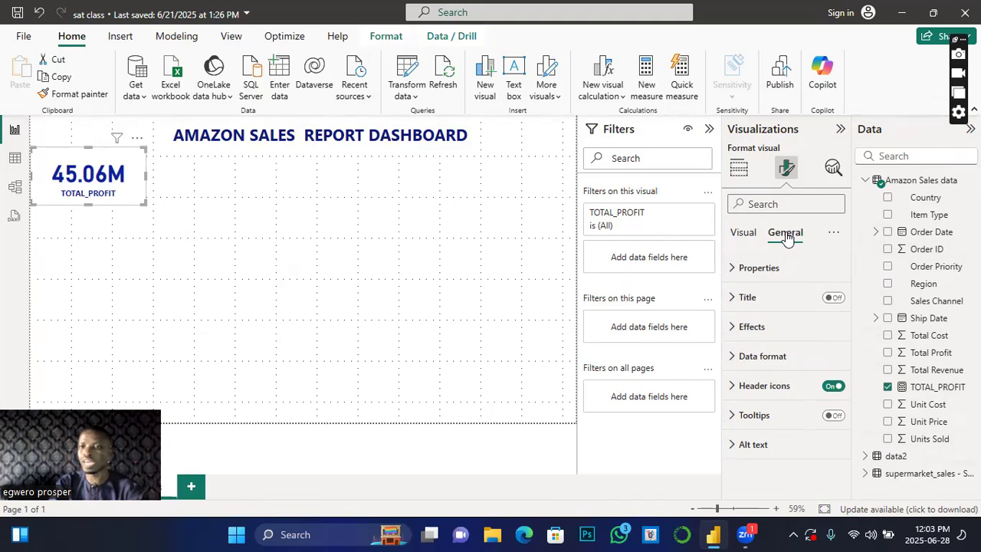
{"action": "left_click", "coordinate": [732, 330]}
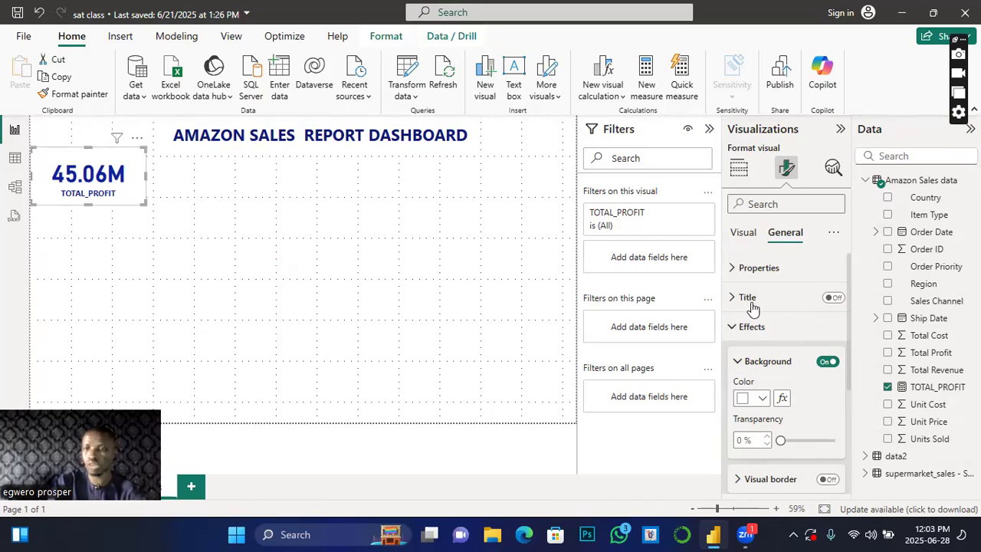
{"action": "left_click", "coordinate": [761, 399]}
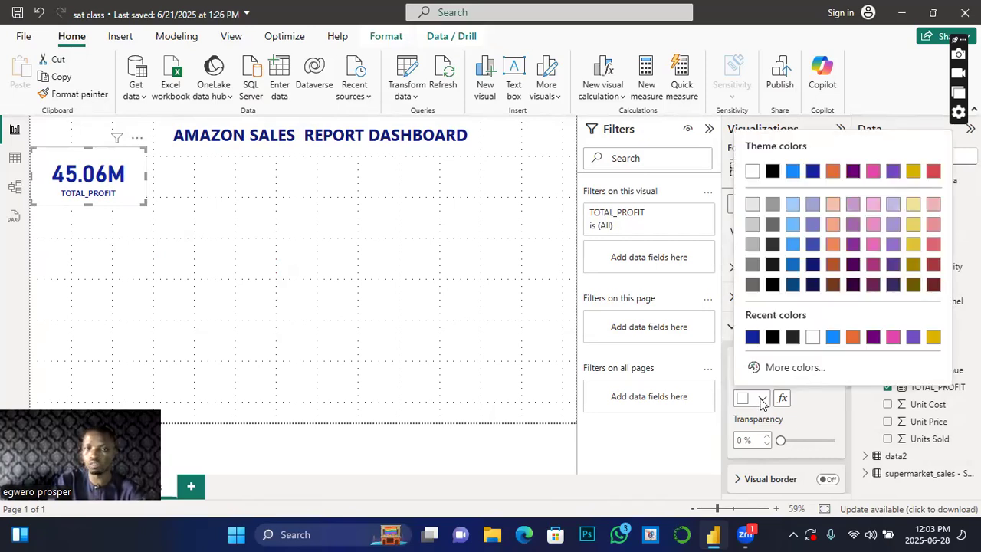
{"action": "left_click", "coordinate": [794, 244]}
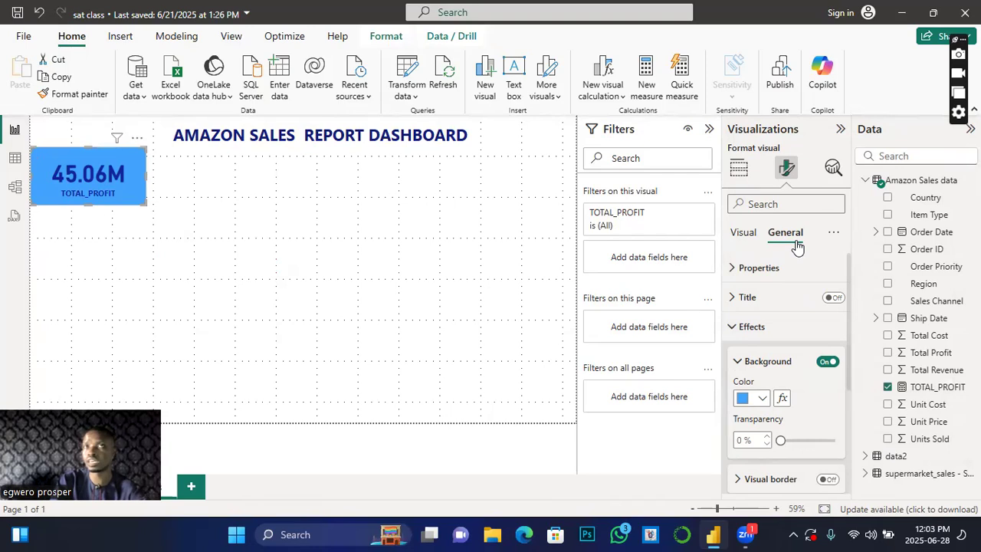
{"action": "left_click", "coordinate": [224, 208]}
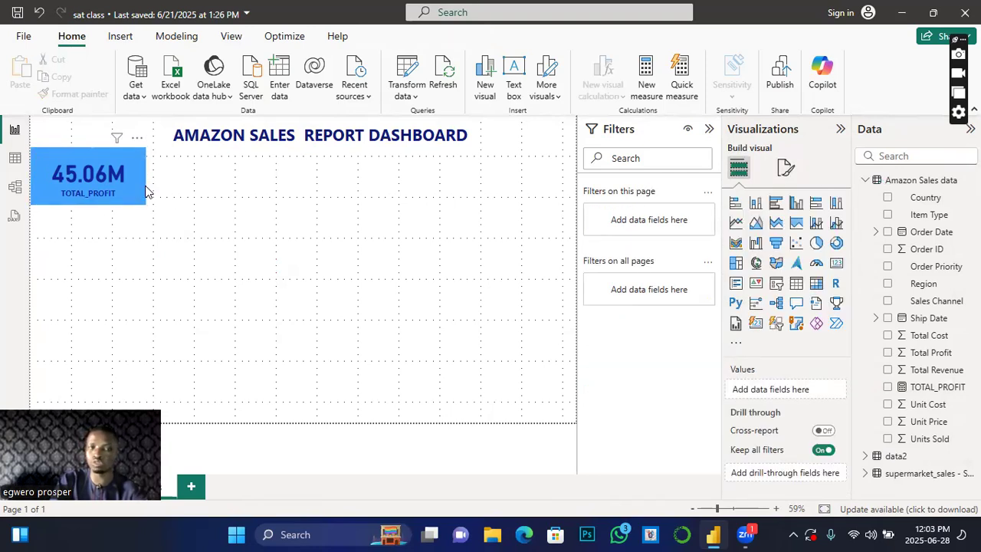
{"action": "left_click_drag", "start_coordinate": [143, 189], "coordinate": [148, 191]}
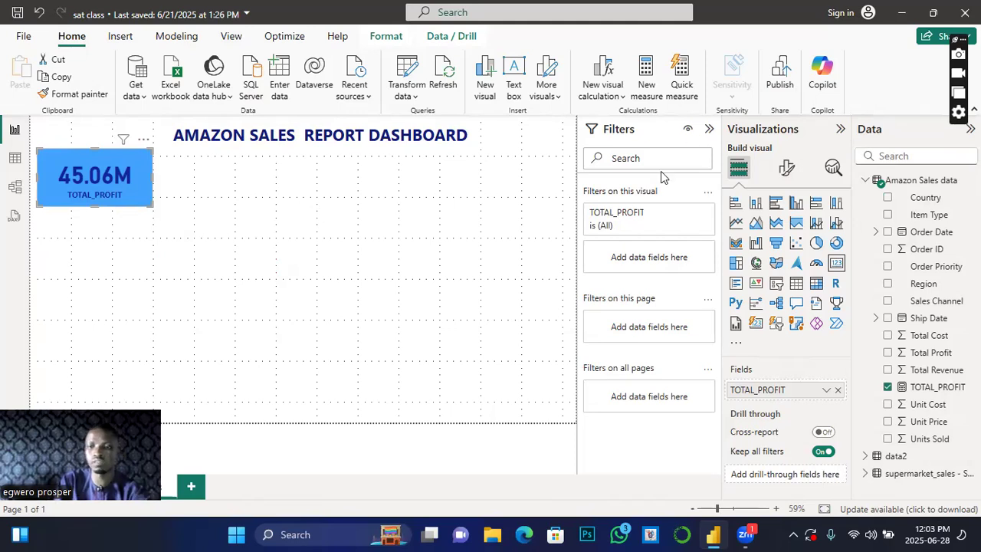
{"action": "left_click", "coordinate": [342, 214]}
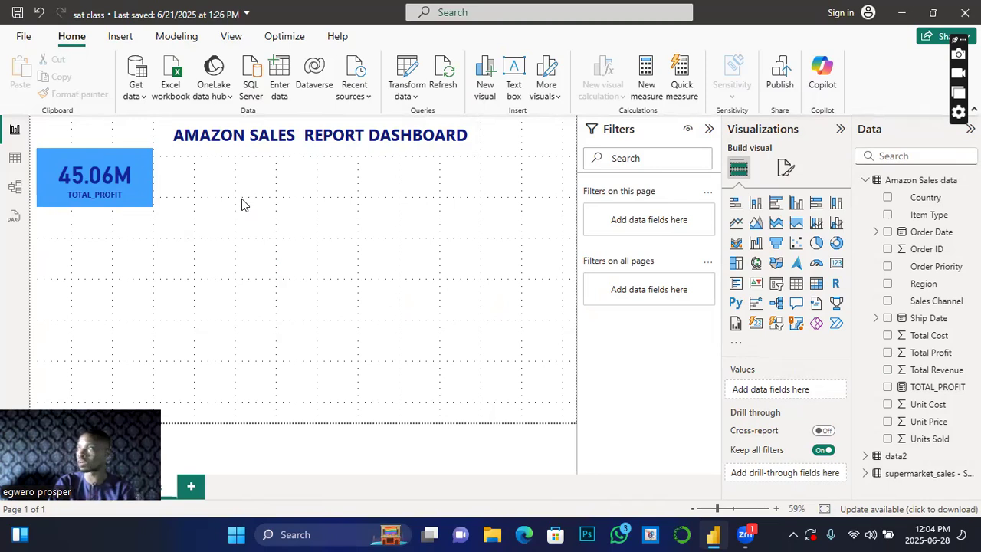
- Create a new measure in the Amazon Sales data table and name it TOTAL_COUNT
{"action": "right_click", "coordinate": [912, 231]}
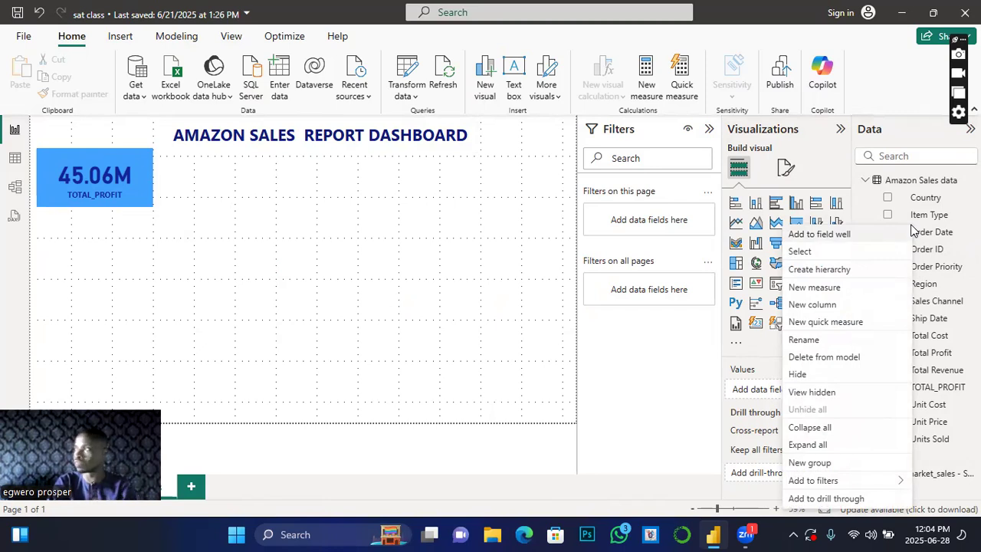
{"action": "left_click", "coordinate": [814, 288]}
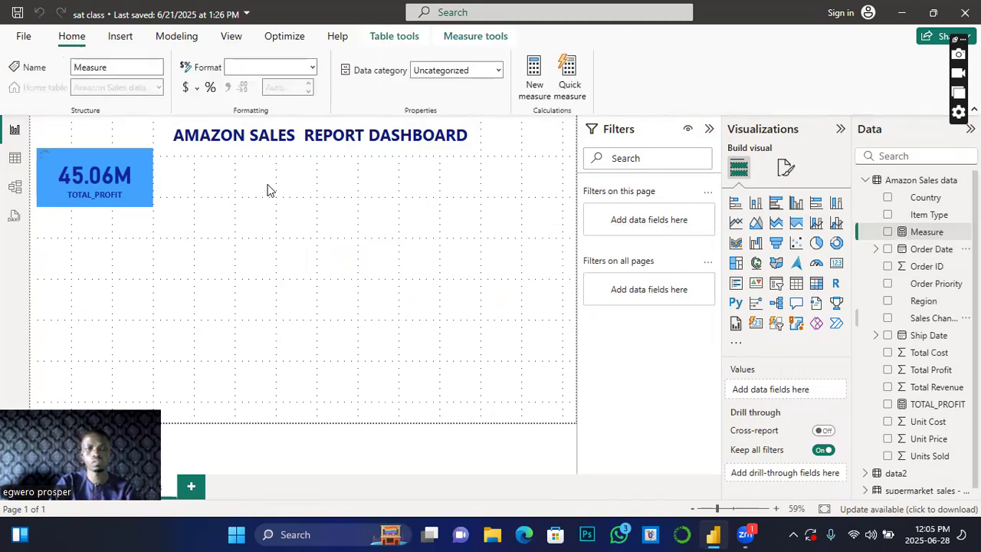
{"action": "left_click", "coordinate": [149, 126]}
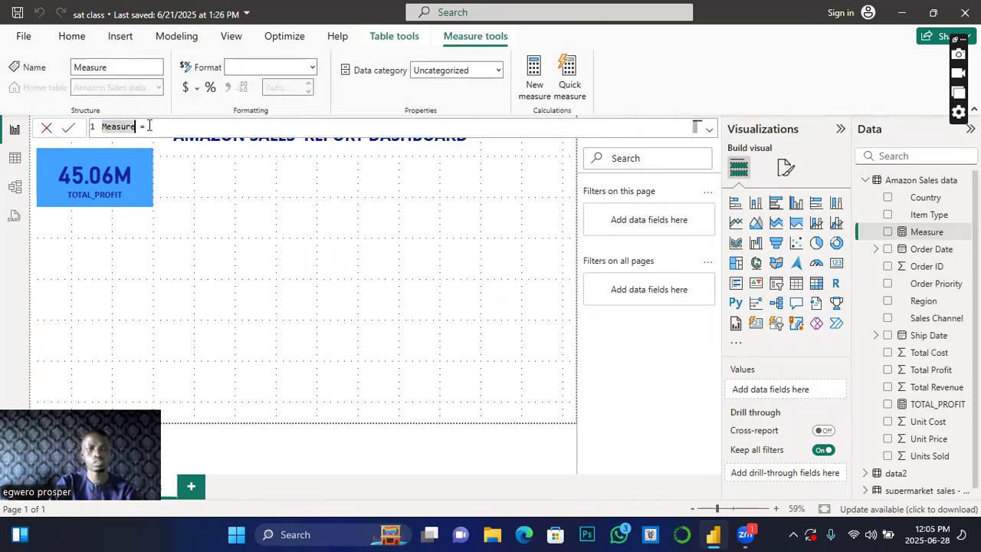
{"action": "key", "text": "Left"}
{"action": "key", "text": "Left"}
{"action": "key", "text": "BackSpace"}
{"action": "key", "text": "BackSpace"}
{"action": "key", "text": "BackSpace"}
{"action": "key", "text": "BackSpace"}
{"action": "key", "text": "BackSpace"}
{"action": "key", "text": "BackSpace"}
{"action": "key", "text": "BackSpace"}
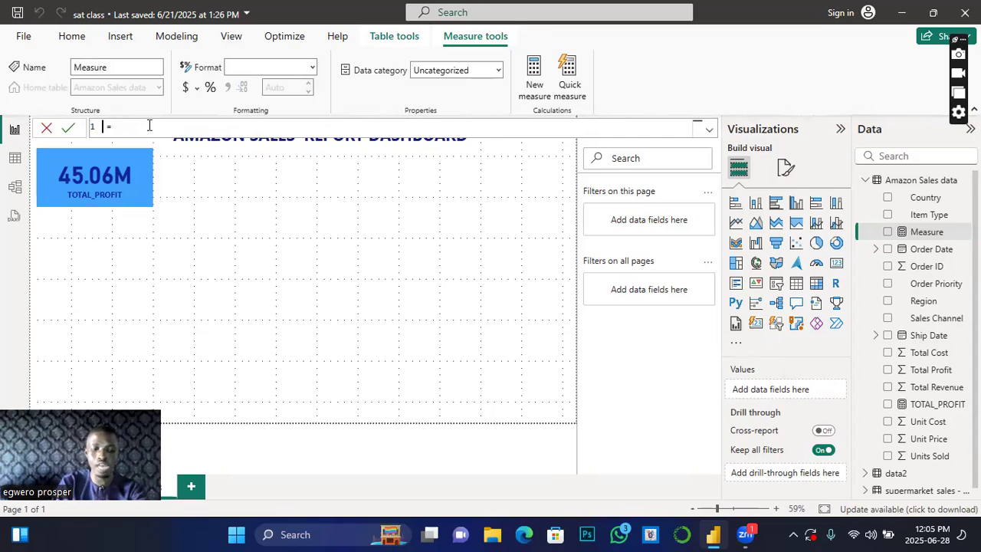
{"action": "type", "text": "TOT"}
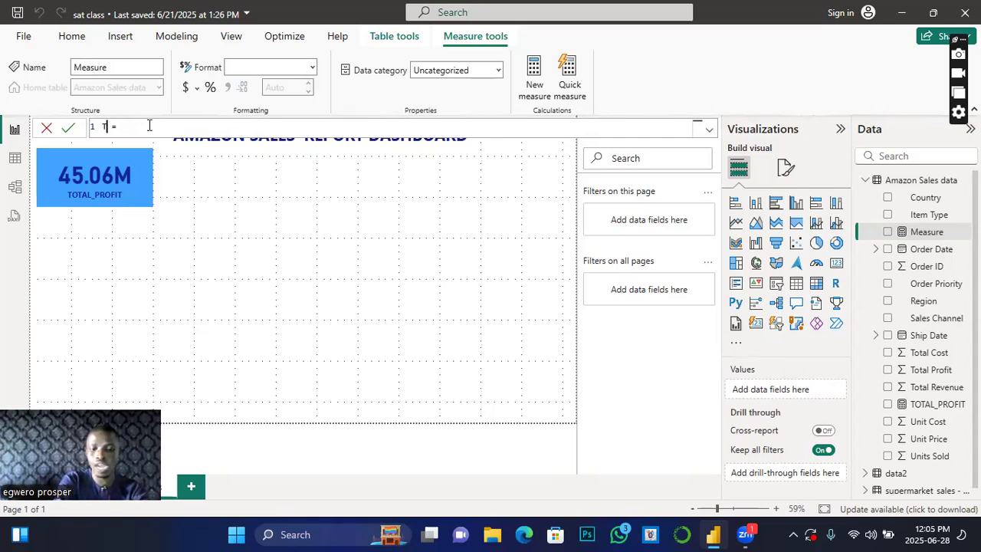
{"action": "type", "text": "AL_"}
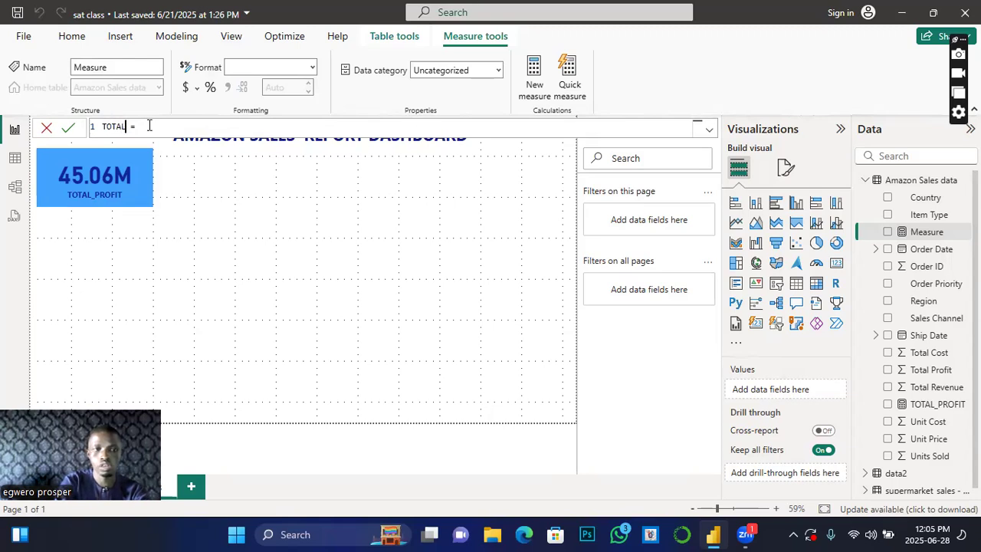
{"action": "type", "text": "COUNT"}
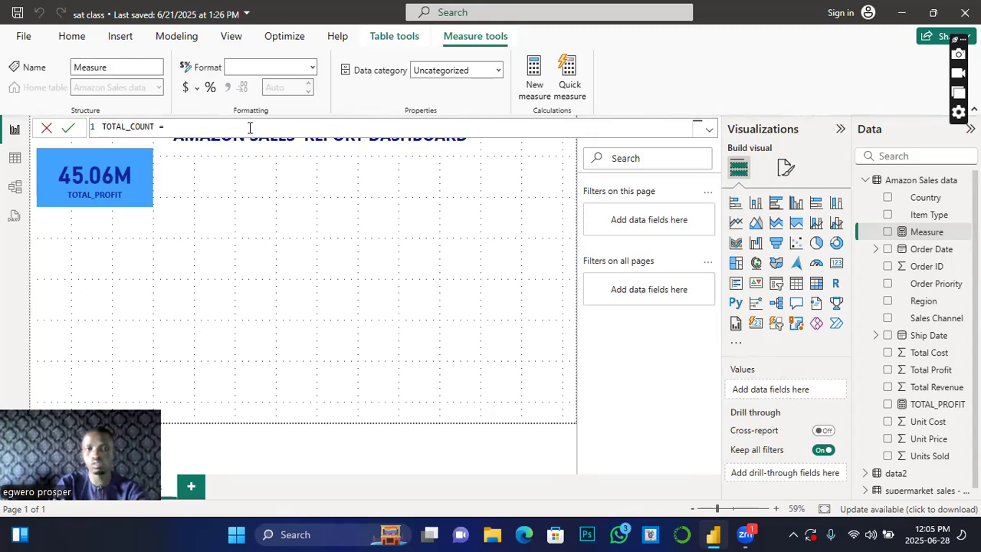
- Define TOTAL_COUNT as COUNTA of the Amazon Sales data Region column and commit the formula
{"action": "left_click", "coordinate": [199, 129]}
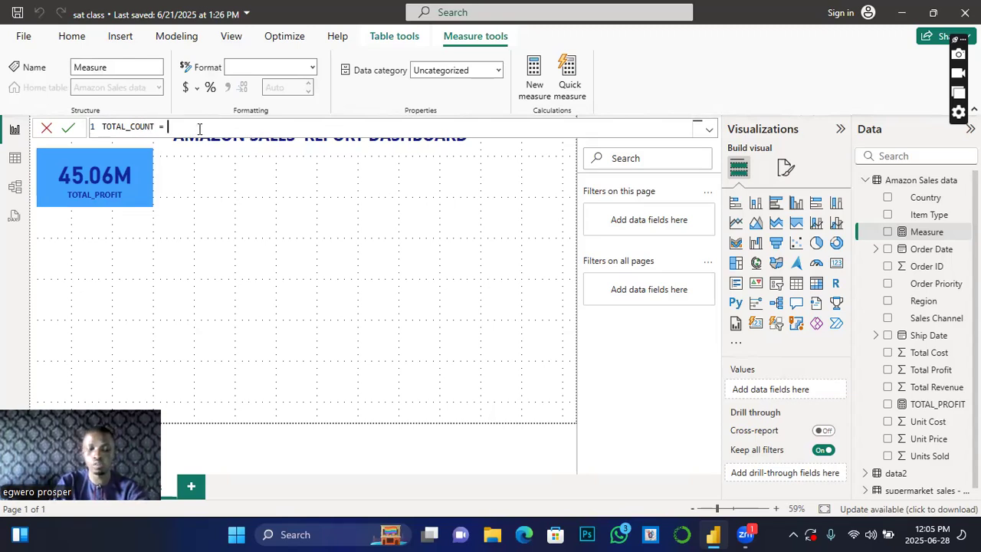
{"action": "type", "text": "cou"}
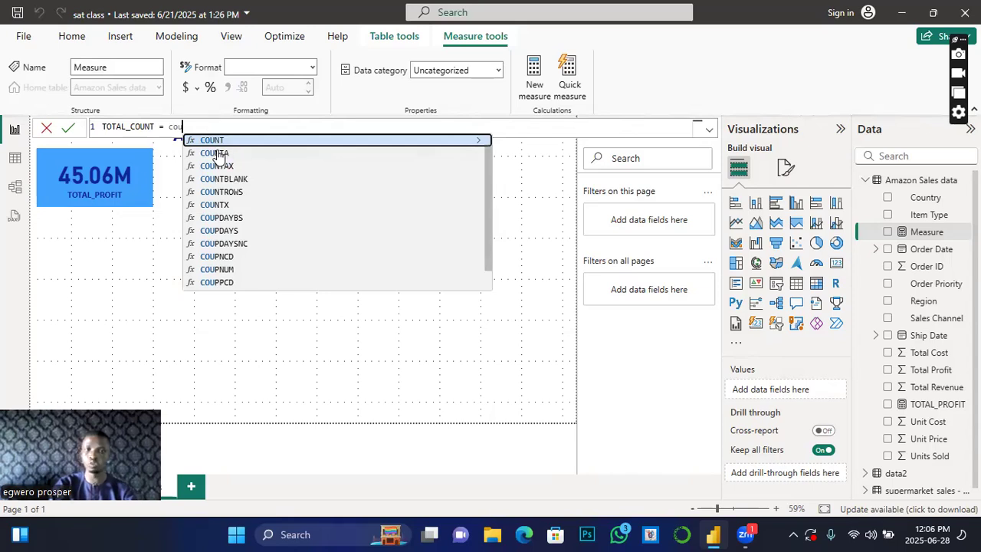
{"action": "left_click", "coordinate": [218, 154]}
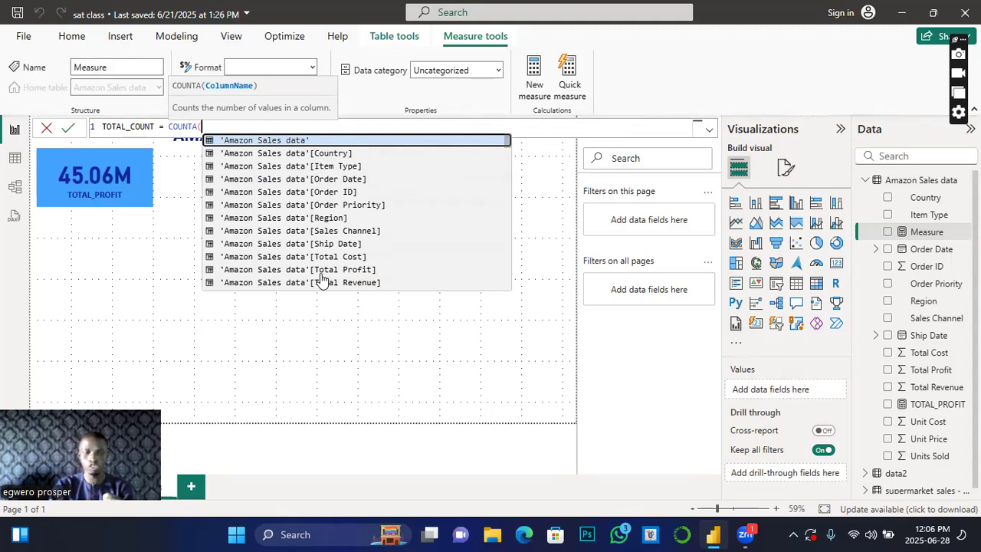
{"action": "left_click", "coordinate": [328, 219]}
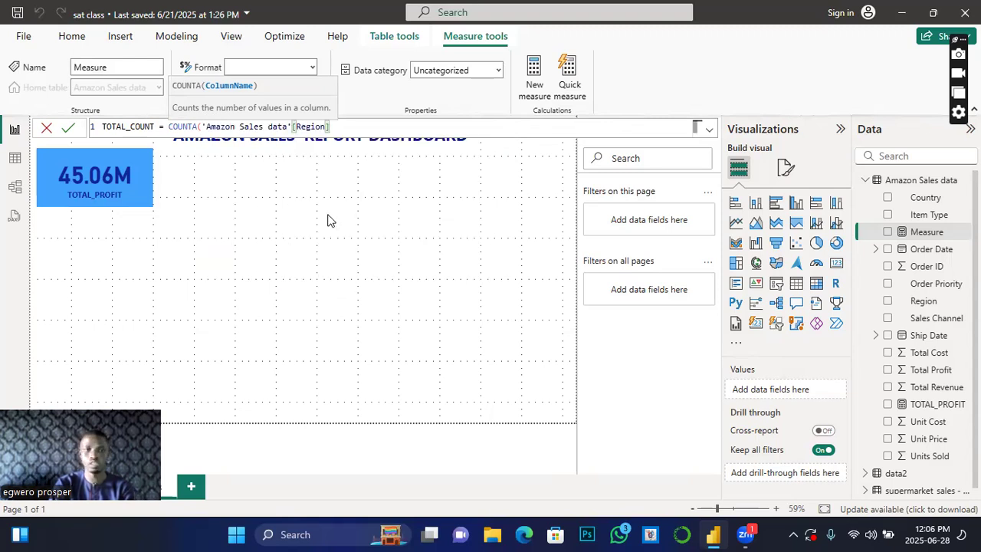
{"action": "left_click", "coordinate": [69, 129]}
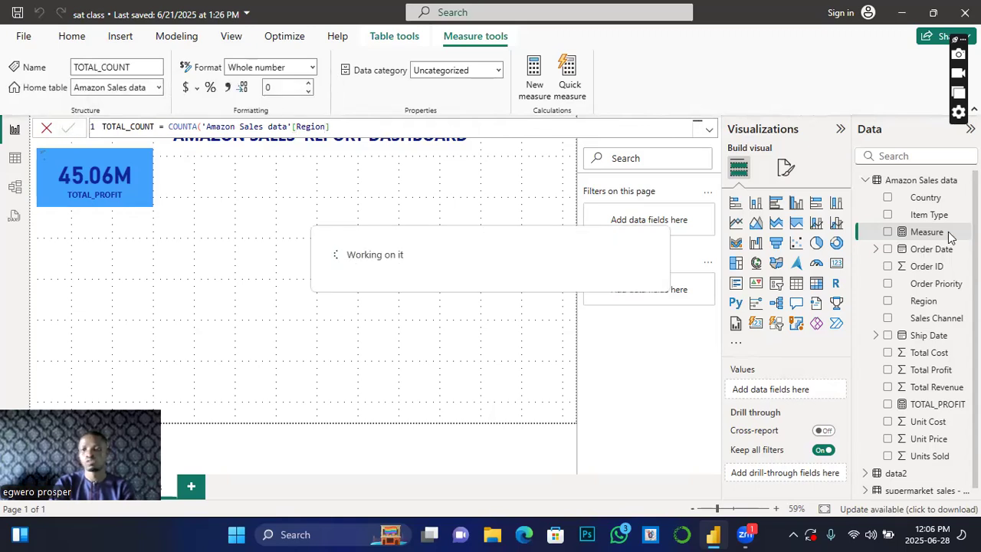
{"action": "left_click", "coordinate": [941, 394]}
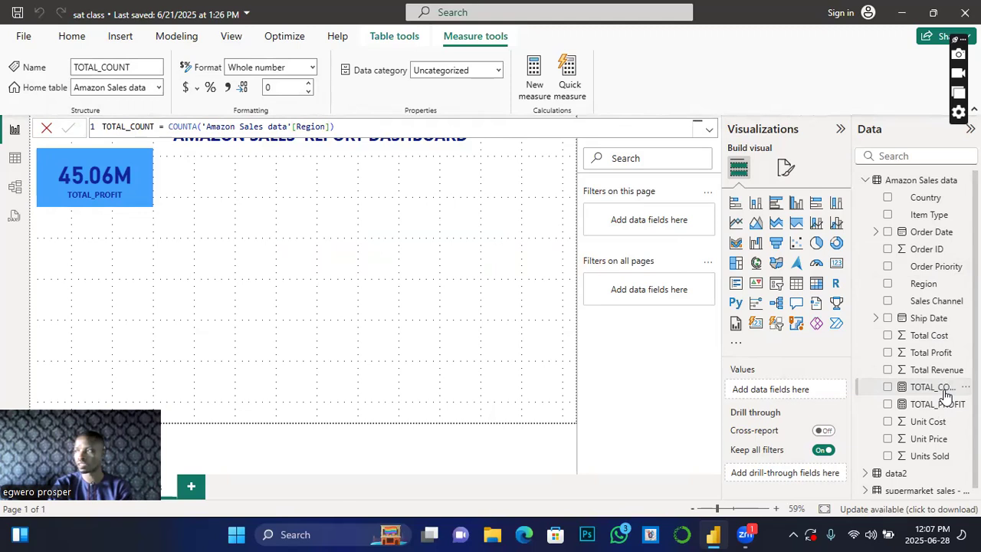
- Add a card visual showing TOTAL_COUNT and place it beside the TOTAL_PROFIT card, under the dashboard title
{"action": "left_click", "coordinate": [184, 201]}
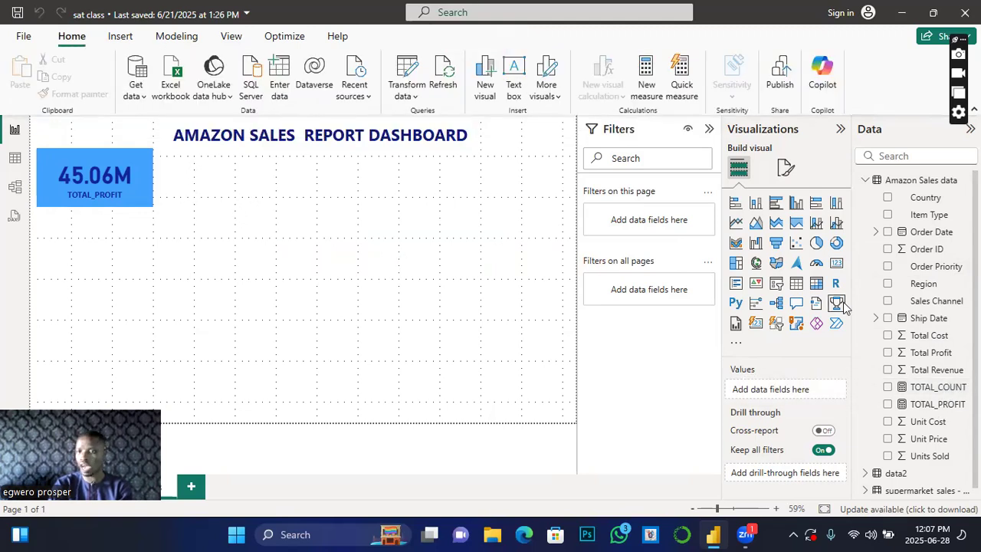
{"action": "left_click", "coordinate": [836, 264]}
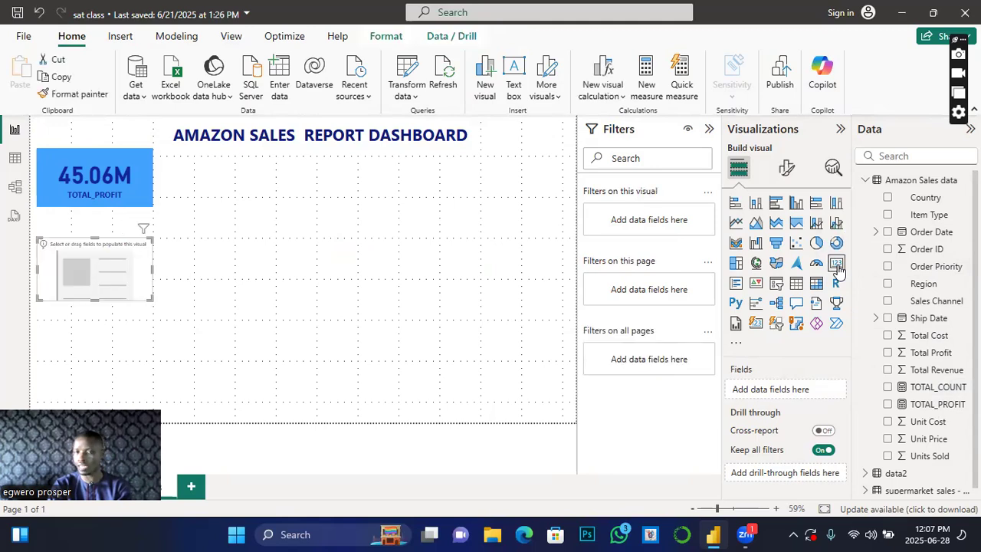
{"action": "left_click_drag", "start_coordinate": [125, 281], "coordinate": [255, 185]}
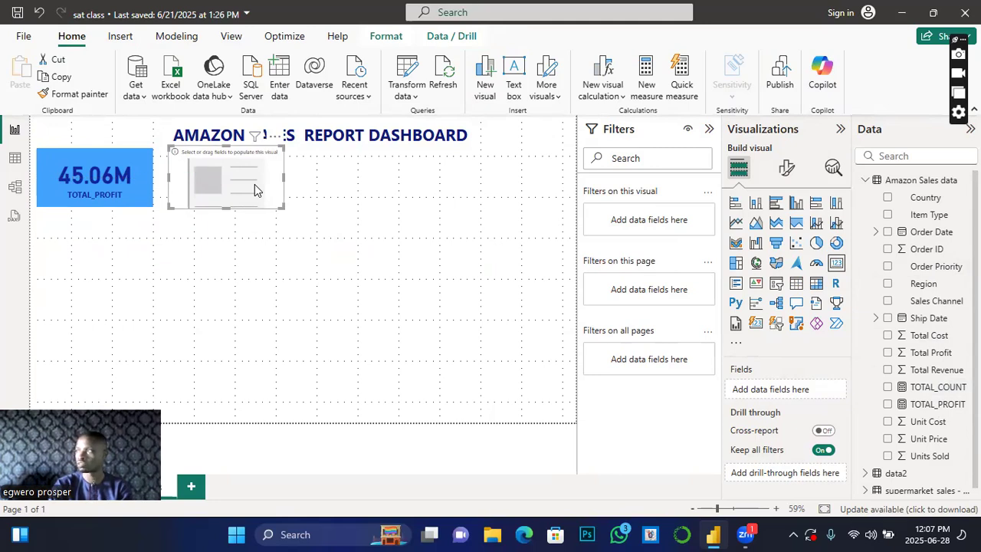
{"action": "left_click_drag", "start_coordinate": [272, 188], "coordinate": [268, 191]}
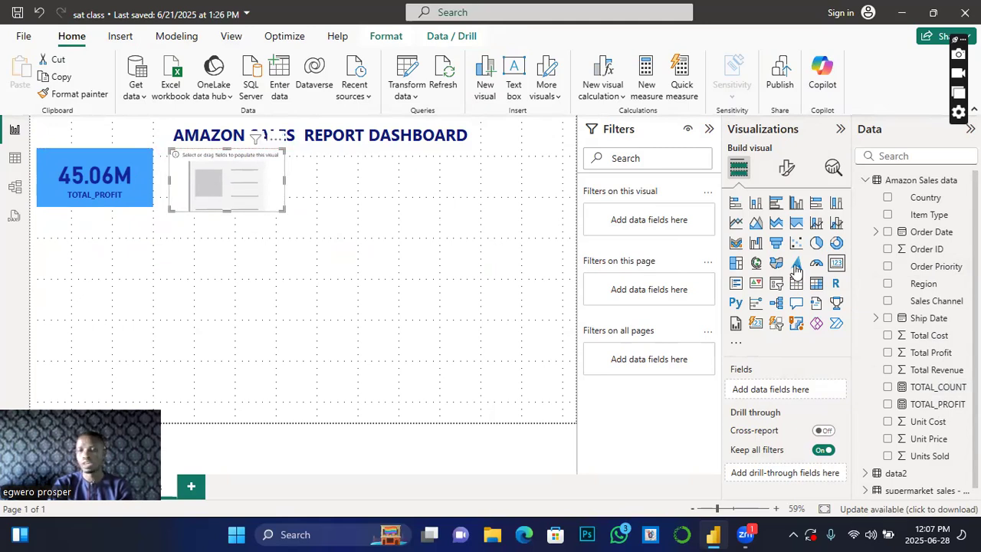
{"action": "left_click", "coordinate": [887, 387]}
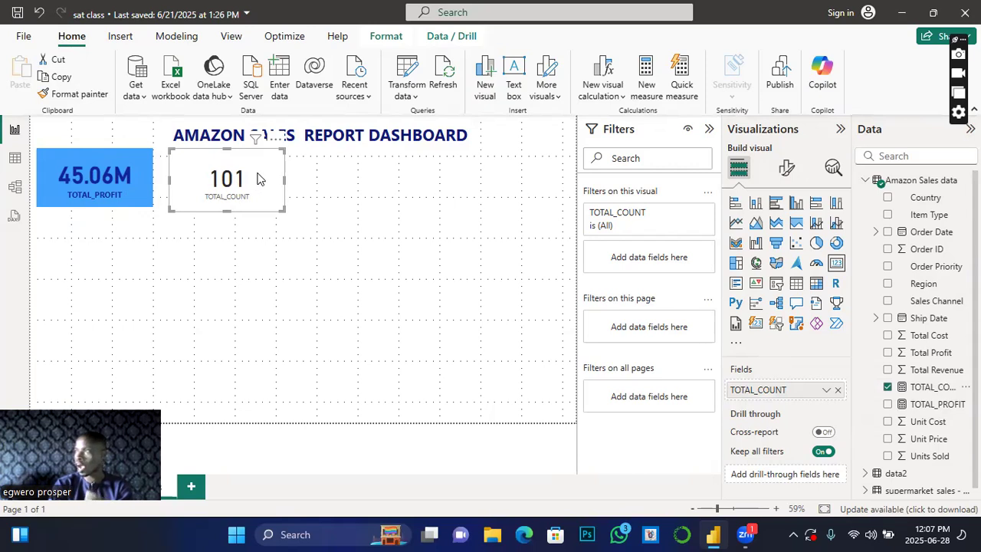
- Copy the TOTAL_PROFIT card's formatting onto the TOTAL_COUNT card with Format painter, and clear the selection
{"action": "left_click", "coordinate": [150, 181]}
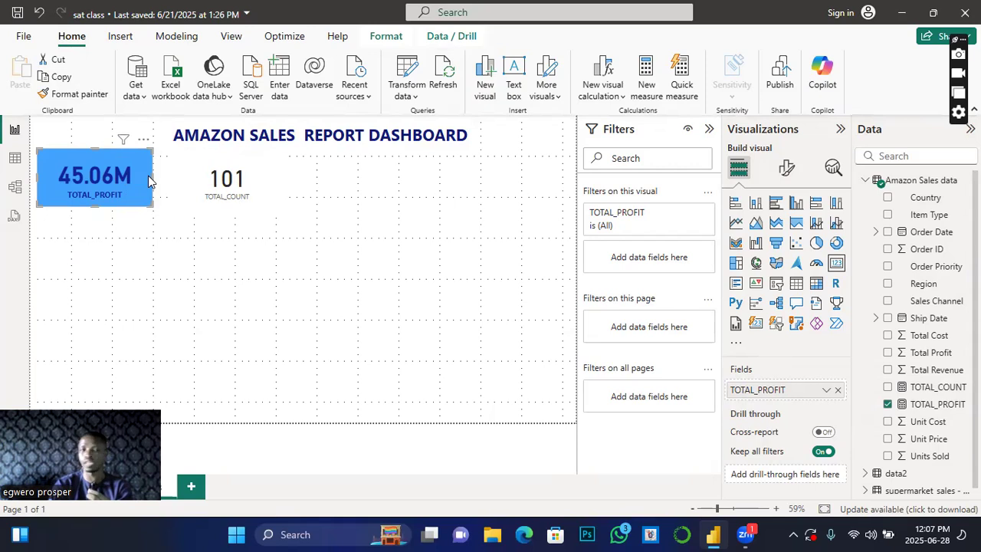
{"action": "left_click", "coordinate": [82, 95]}
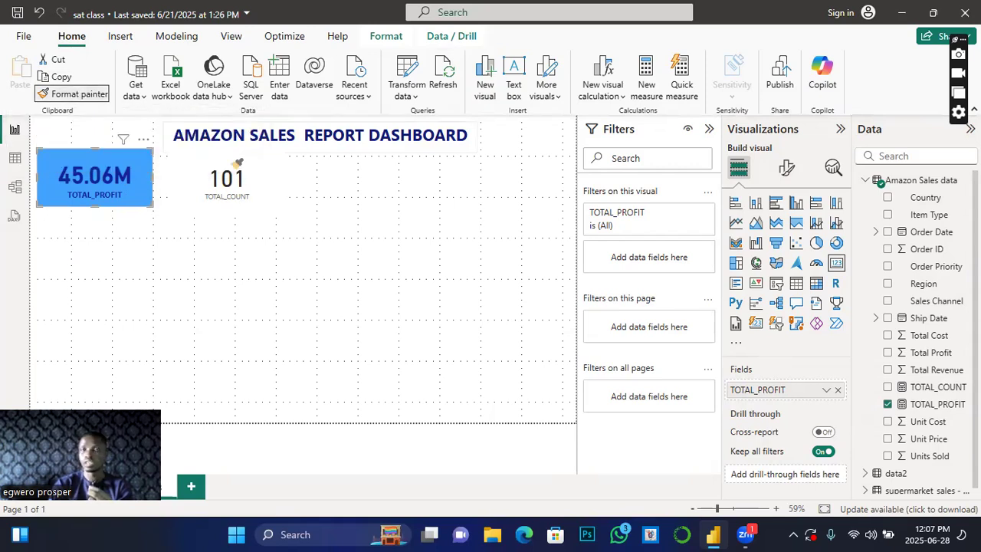
{"action": "left_click", "coordinate": [232, 198]}
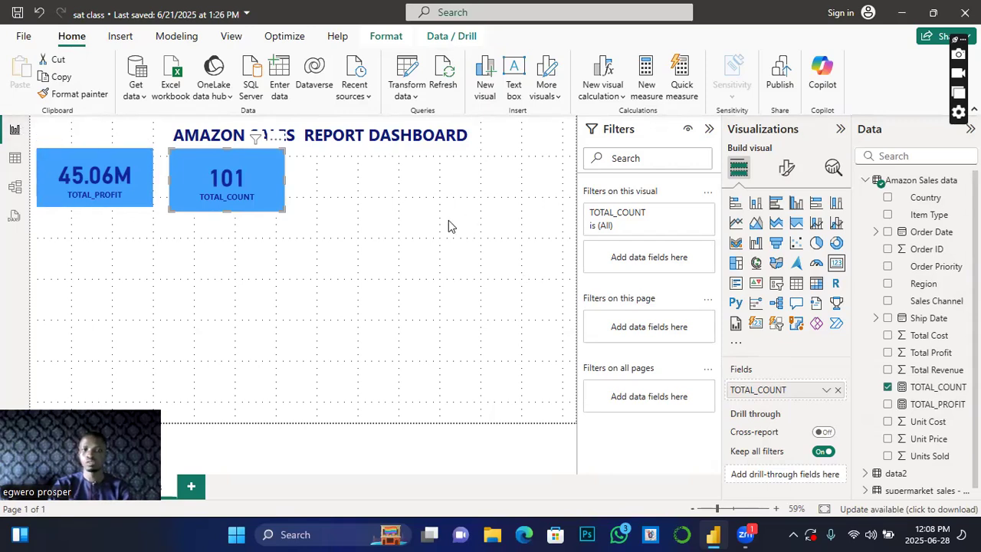
{"action": "left_click", "coordinate": [306, 197]}
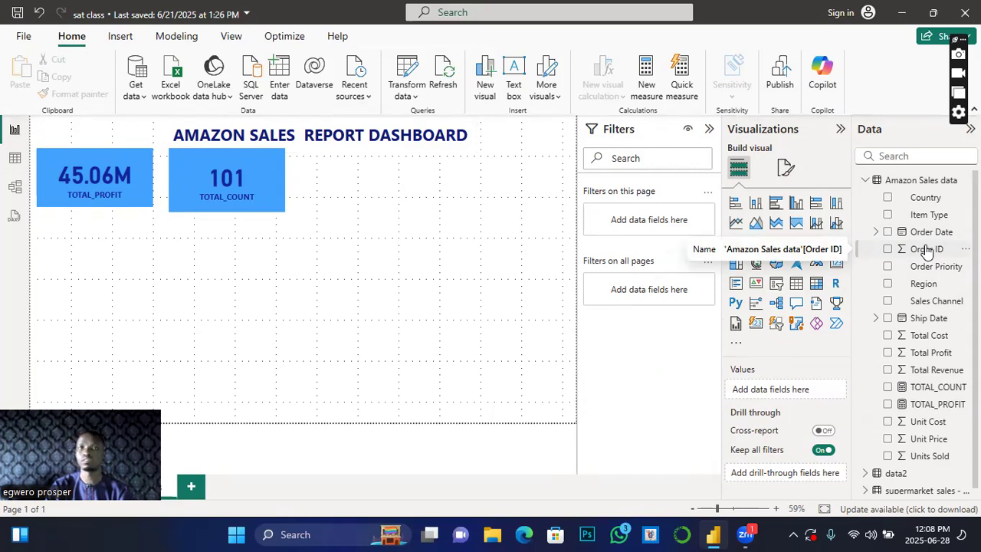
- Create a new measure in the Amazon Sales data table and name it TOTAL_AVERAGE
{"action": "right_click", "coordinate": [924, 287]}
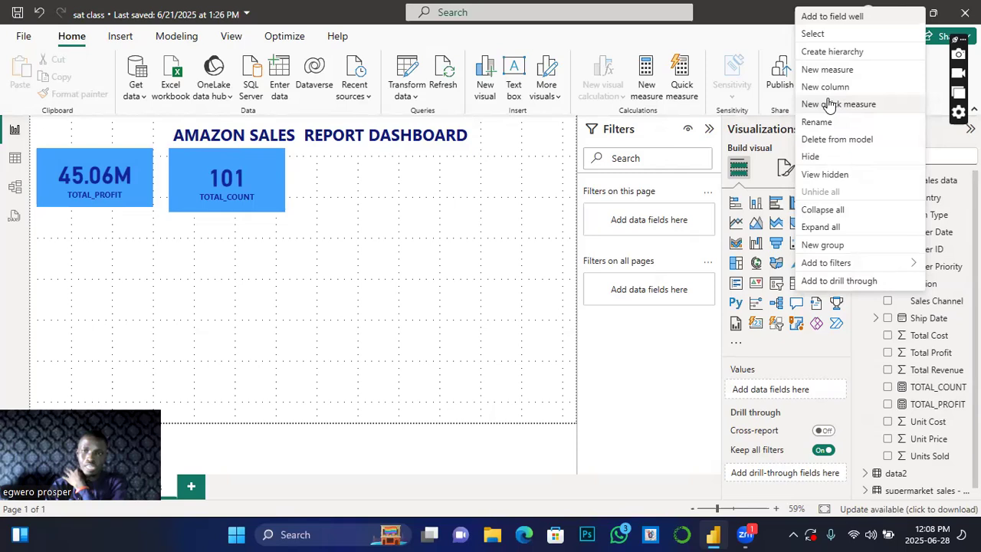
{"action": "key", "text": "Escape"}
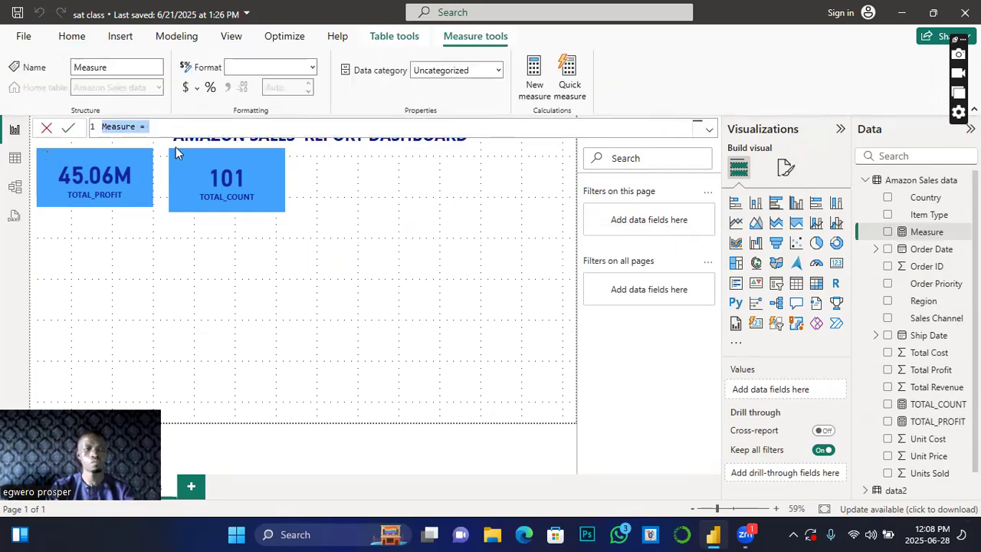
{"action": "left_click", "coordinate": [138, 127]}
{"action": "key", "text": "BackSpace"}
{"action": "key", "text": "BackSpace"}
{"action": "key", "text": "BackSpace"}
{"action": "key", "text": "BackSpace"}
{"action": "key", "text": "BackSpace"}
{"action": "key", "text": "BackSpace"}
{"action": "key", "text": "BackSpace"}
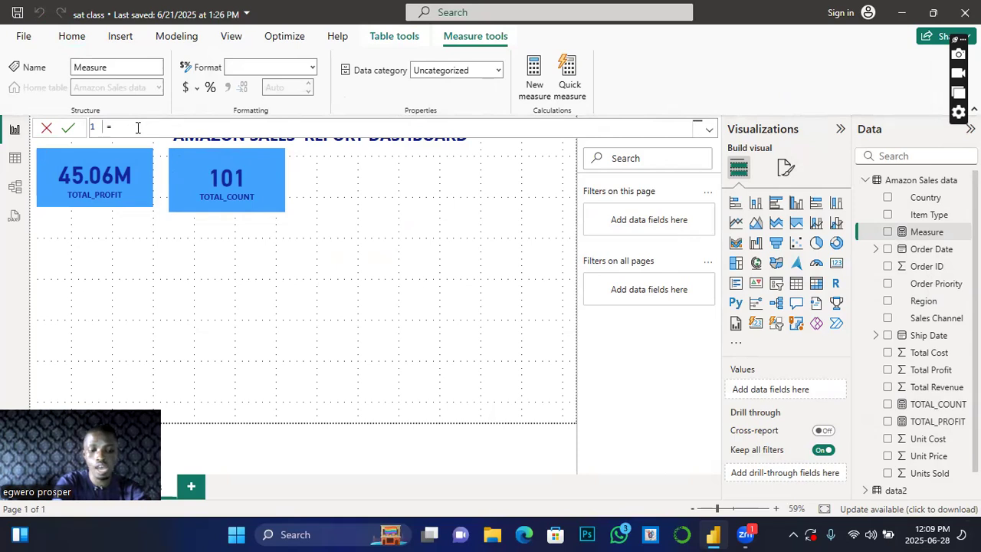
{"action": "type", "text": "TOTAL"}
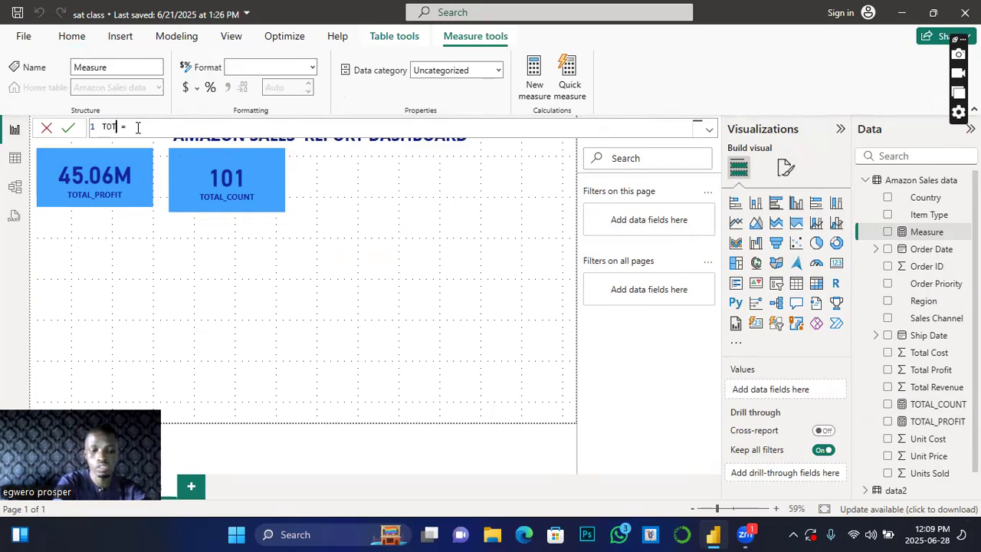
{"action": "type", "text": "_AVERAGE"}
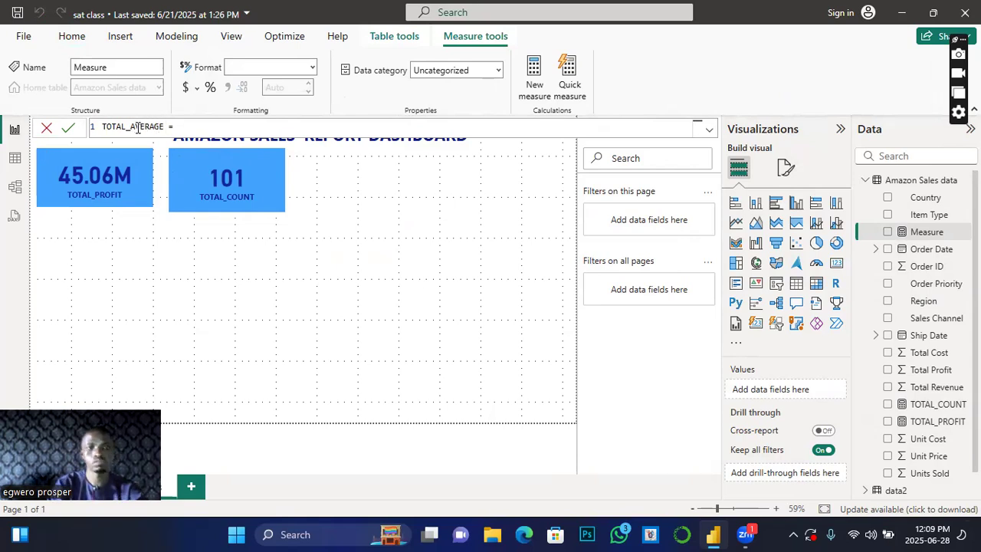
- Define TOTAL_AVERAGE as the AVERAGE of the Amazon Sales data Total Revenue column and commit the formula
{"action": "left_click", "coordinate": [187, 127]}
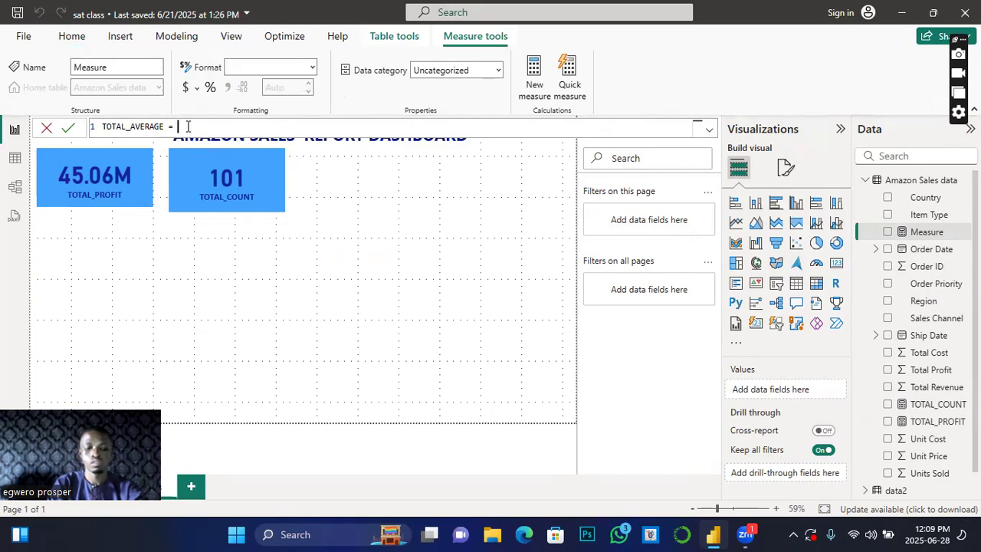
{"action": "type", "text": "av"}
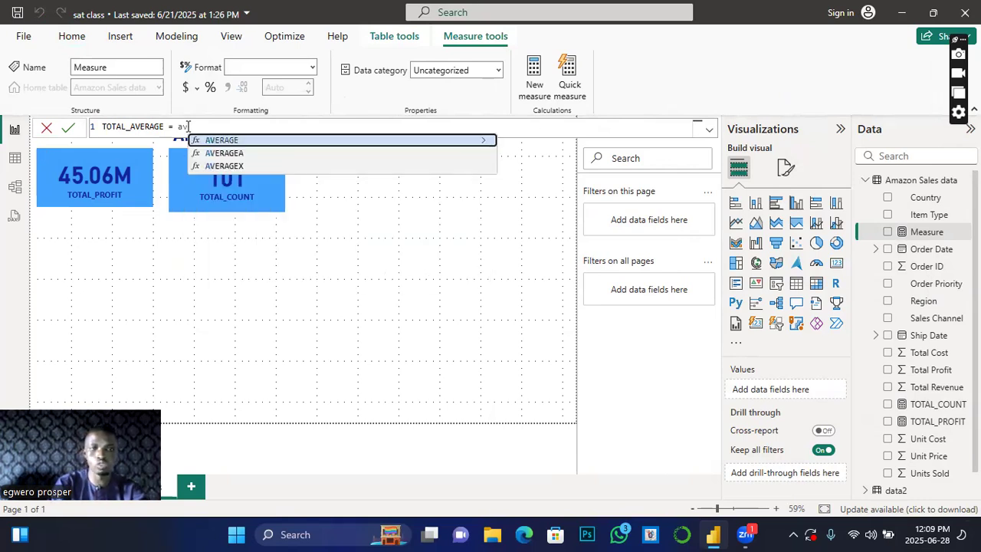
{"action": "left_click", "coordinate": [229, 141]}
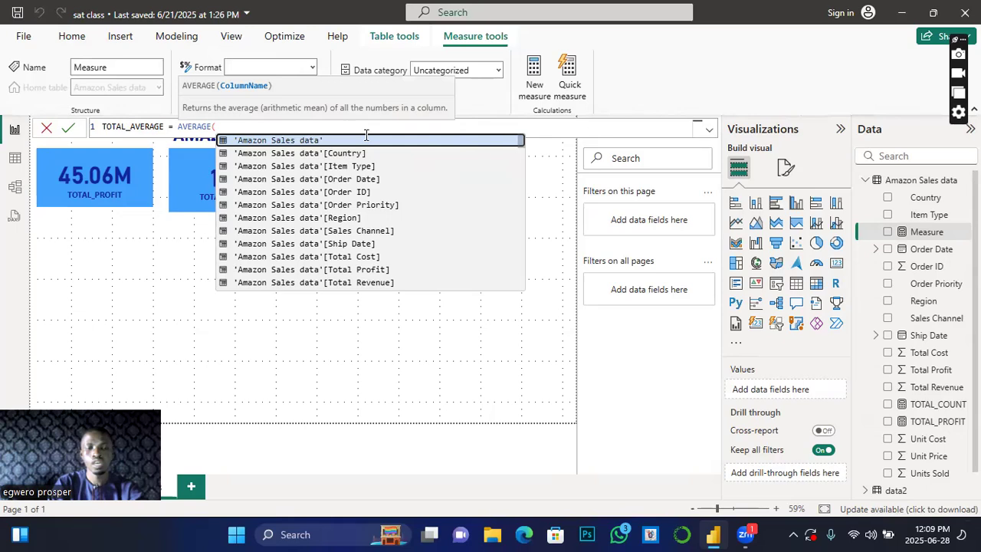
{"action": "left_click", "coordinate": [362, 283]}
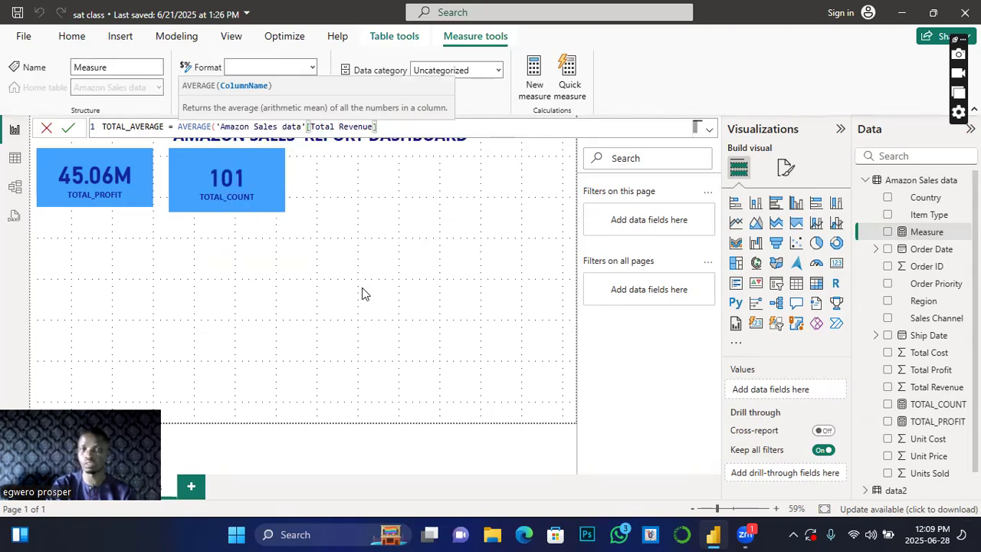
{"action": "left_click", "coordinate": [70, 130]}
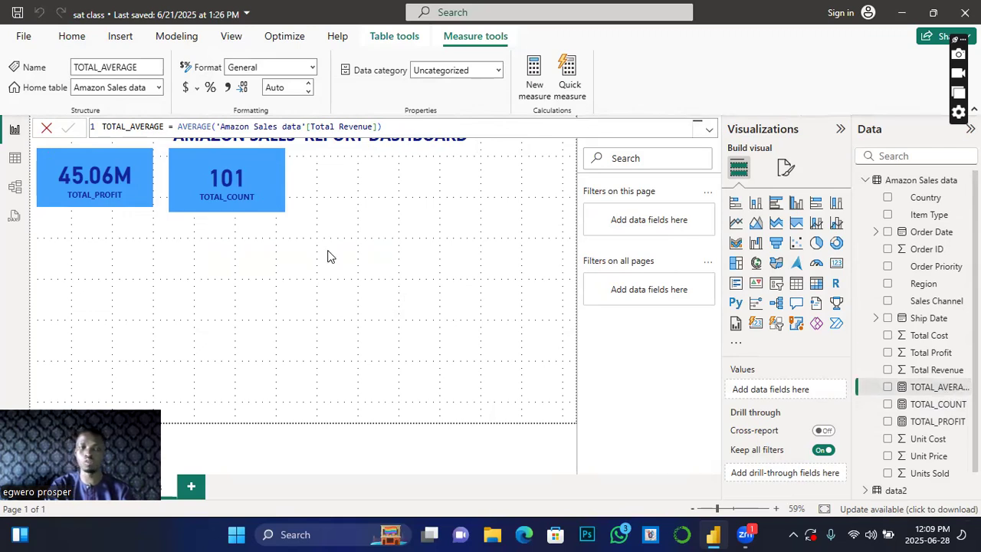
- Add a card visual showing TOTAL_AVERAGE and place it beside the TOTAL_COUNT card
{"action": "left_click", "coordinate": [350, 175]}
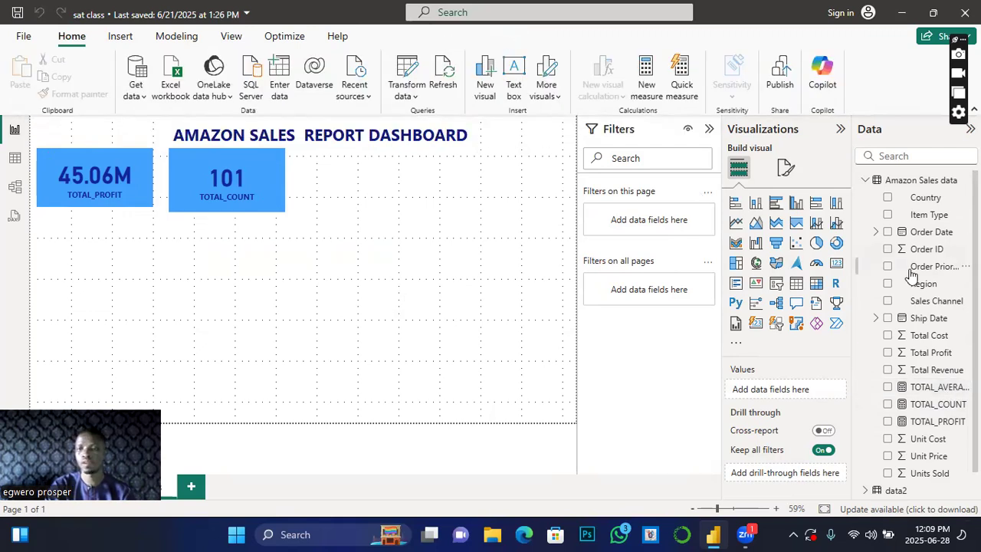
{"action": "left_click", "coordinate": [836, 268]}
{"action": "left_click_drag", "start_coordinate": [329, 244], "coordinate": [386, 193]}
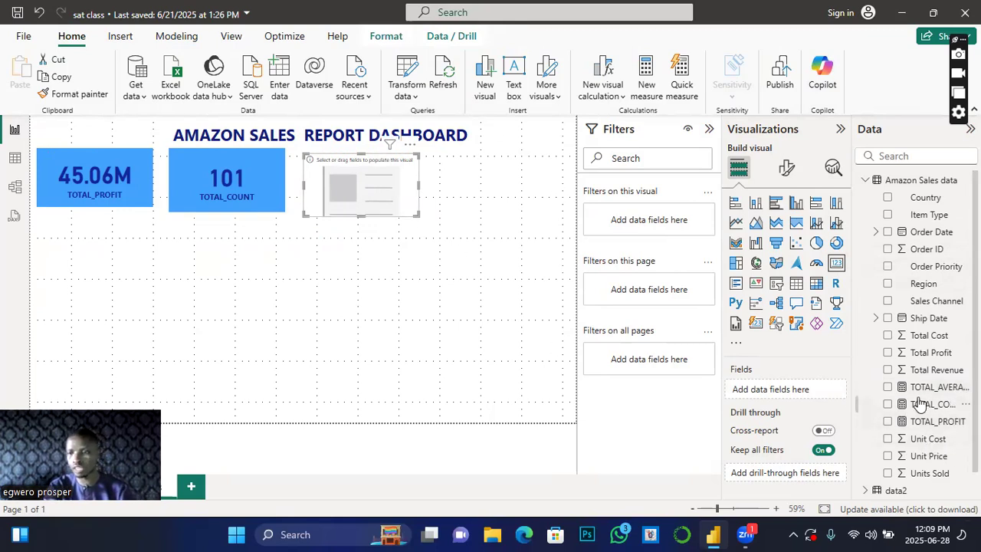
{"action": "left_click", "coordinate": [887, 388]}
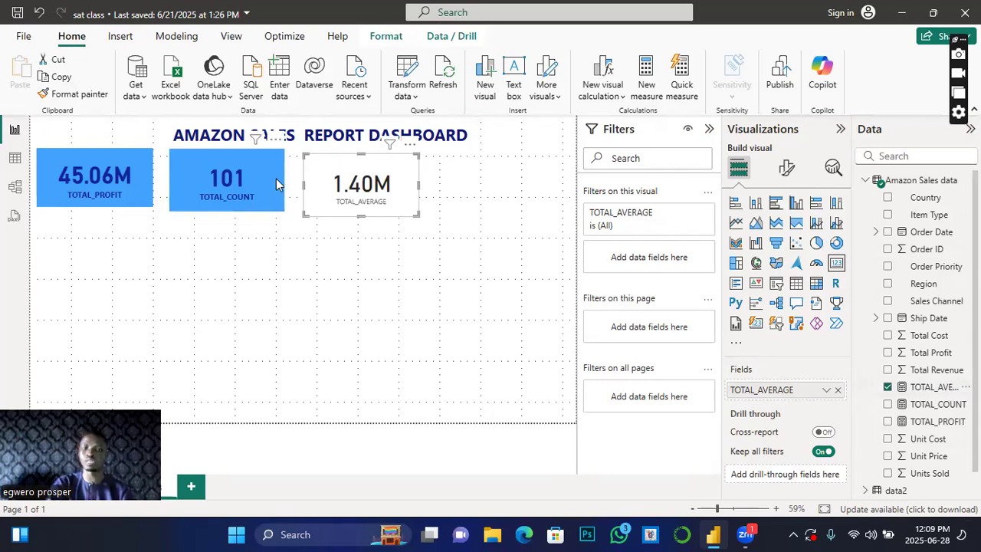
- Copy the TOTAL_COUNT card's formatting onto the TOTAL_AVERAGE card with Format painter
{"action": "left_click", "coordinate": [240, 208]}
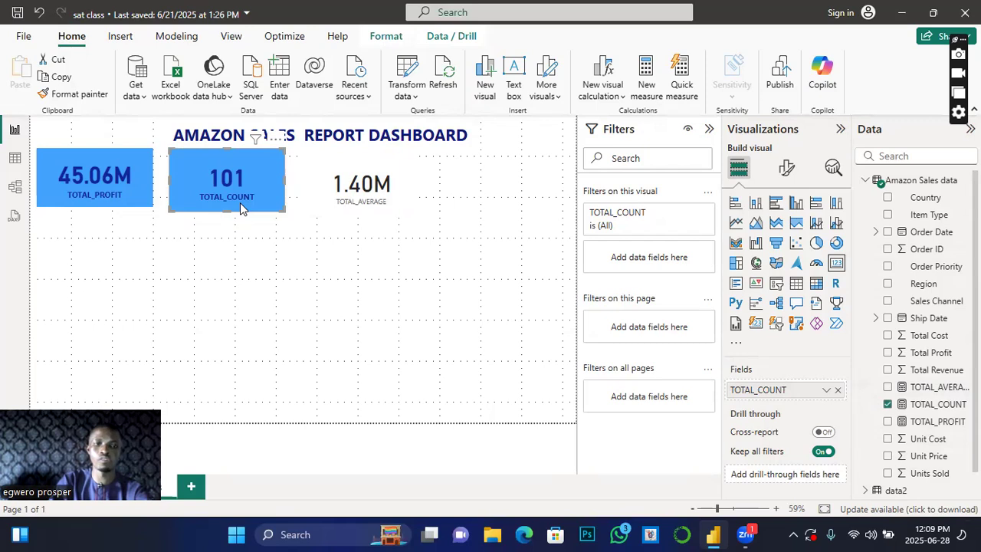
{"action": "left_click", "coordinate": [77, 95]}
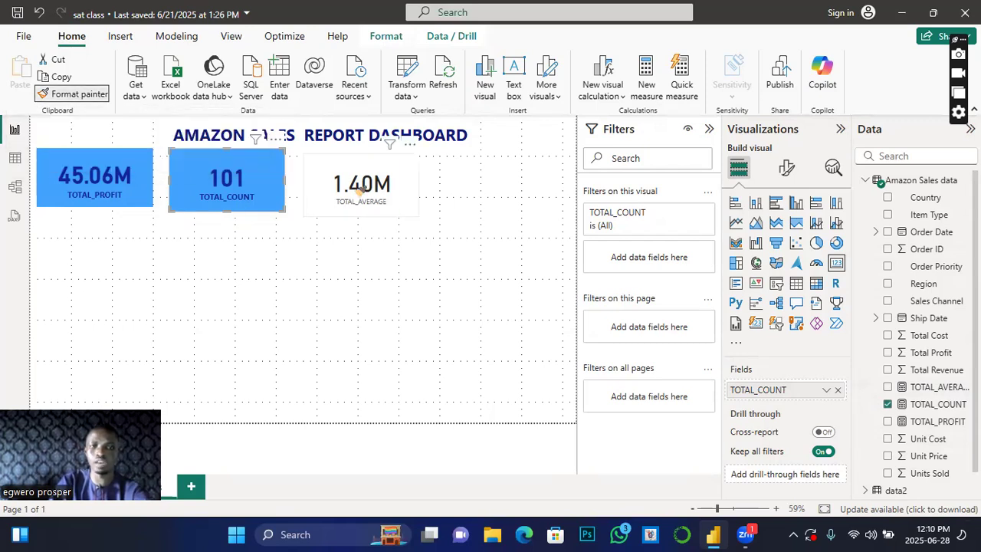
{"action": "left_click", "coordinate": [404, 201]}
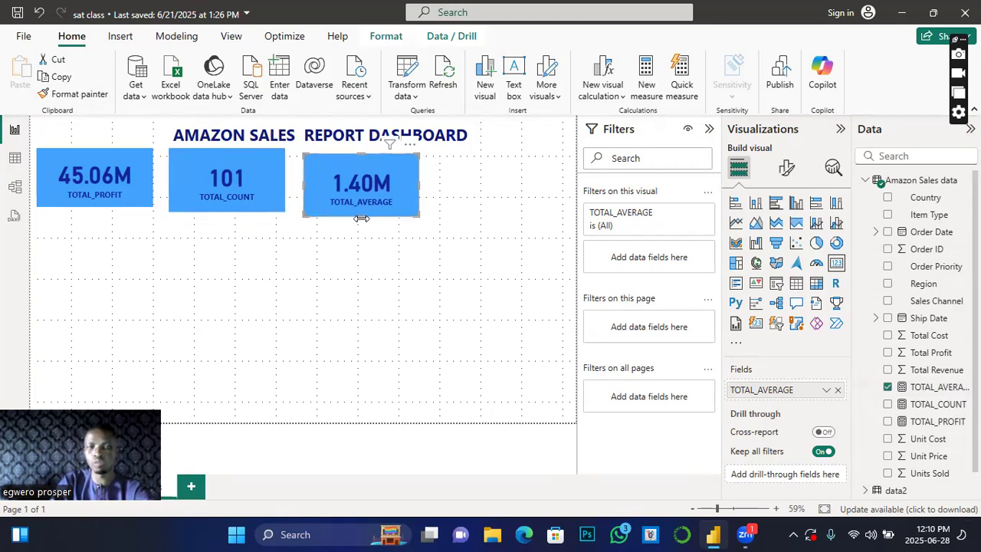
- Spread the TOTAL_PROFIT, TOTAL_COUNT and TOTAL_AVERAGE cards in a top-aligned row below the title, and make the TOTAL_PROFIT card slightly taller
{"action": "left_click_drag", "start_coordinate": [361, 217], "coordinate": [360, 210]}
{"action": "left_click_drag", "start_coordinate": [359, 154], "coordinate": [508, 174]}
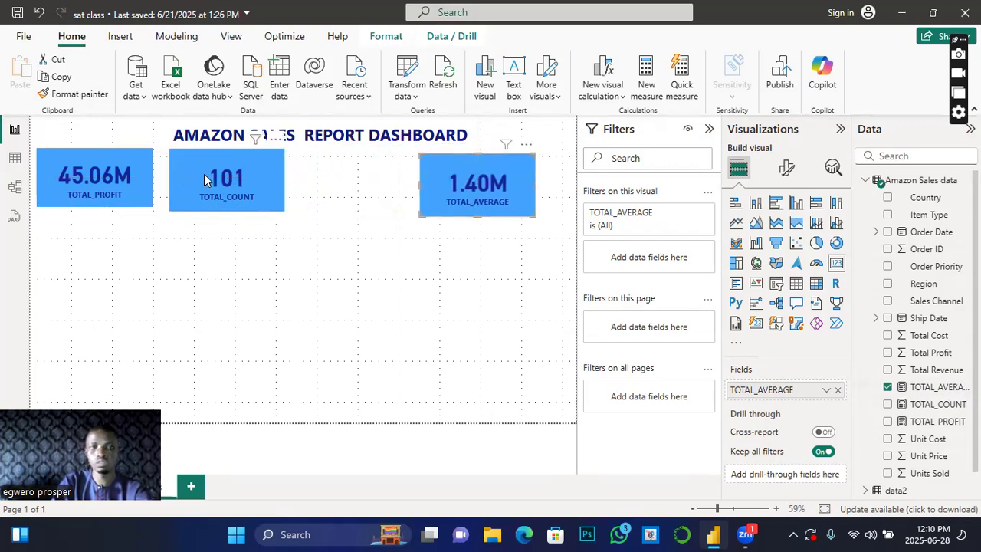
{"action": "left_click_drag", "start_coordinate": [204, 179], "coordinate": [293, 184]}
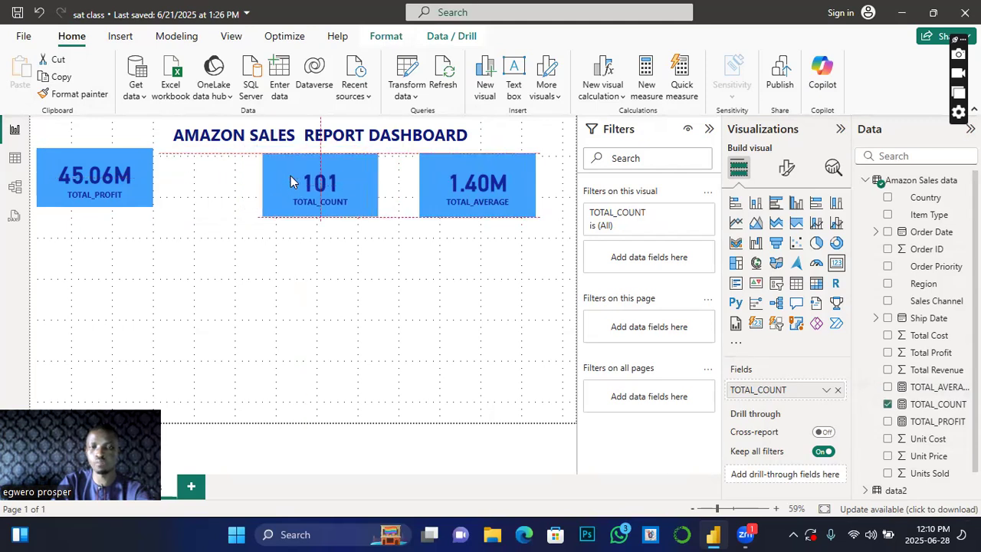
{"action": "left_click_drag", "start_coordinate": [133, 177], "coordinate": [183, 180]}
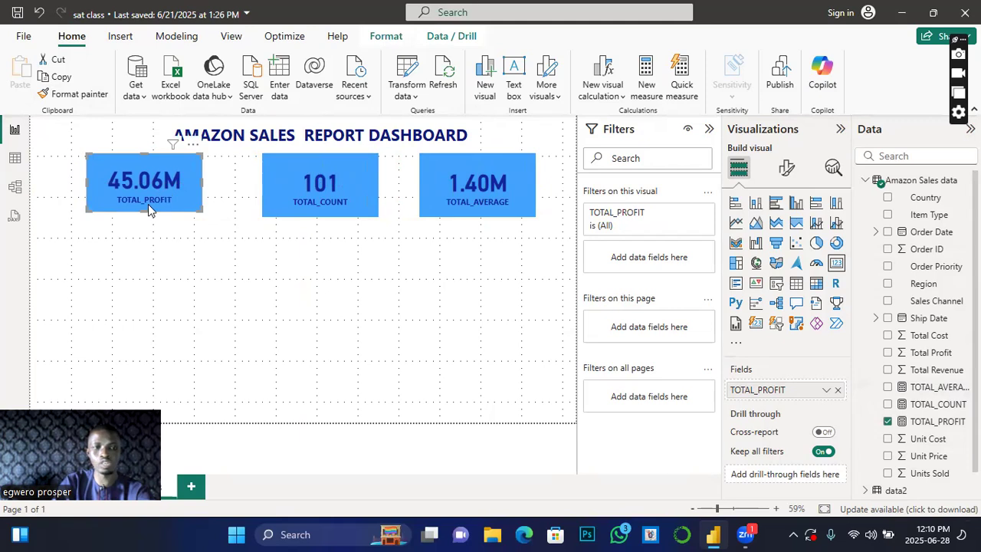
{"action": "left_click_drag", "start_coordinate": [144, 212], "coordinate": [146, 223]}
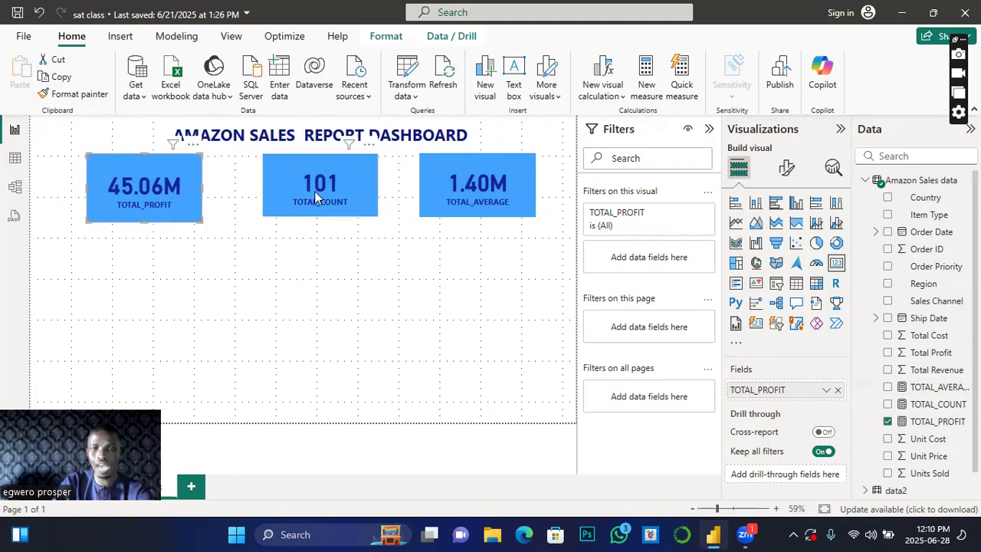
- Add a Q&A visual below the TOTAL_PROFIT card and enlarge it to span most of the empty canvas area
{"action": "left_click", "coordinate": [285, 280]}
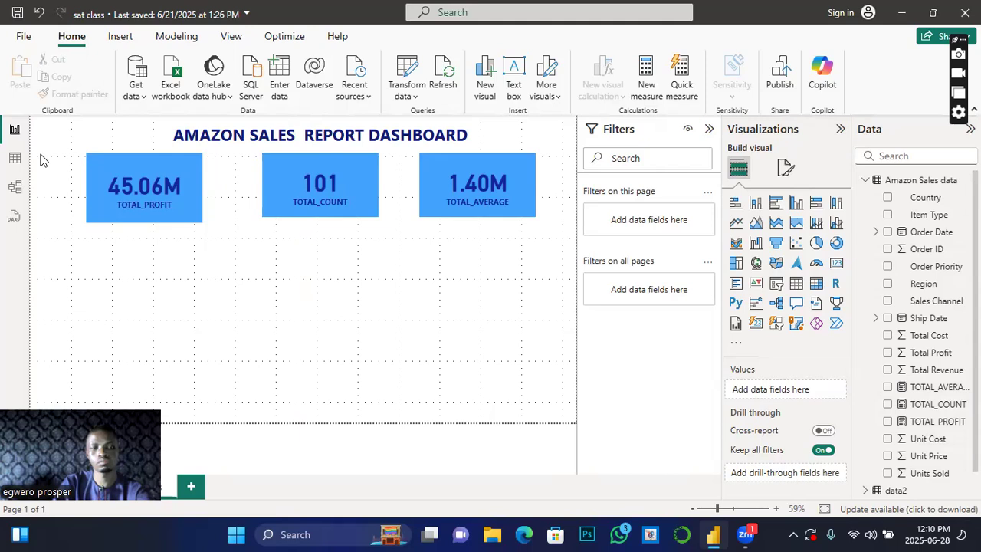
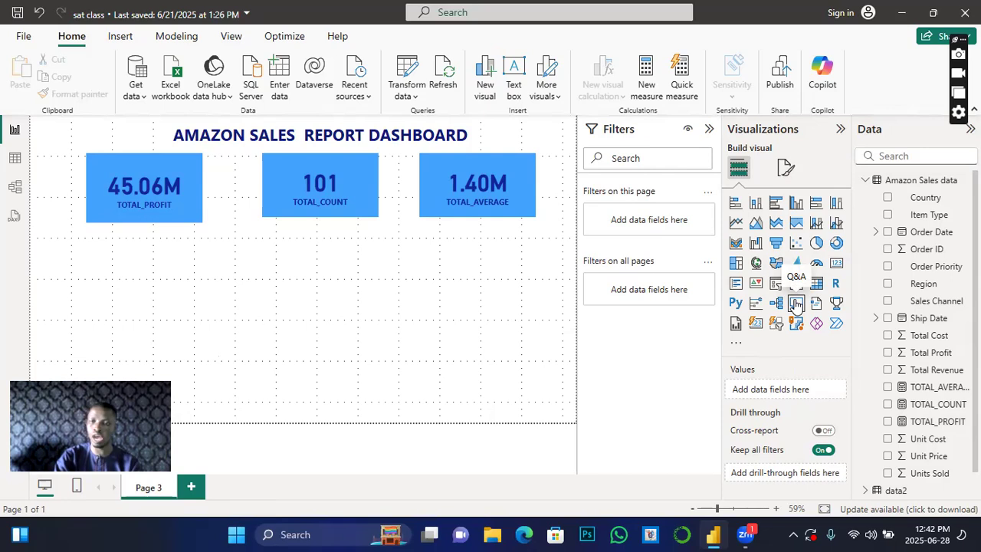
{"action": "left_click", "coordinate": [796, 304]}
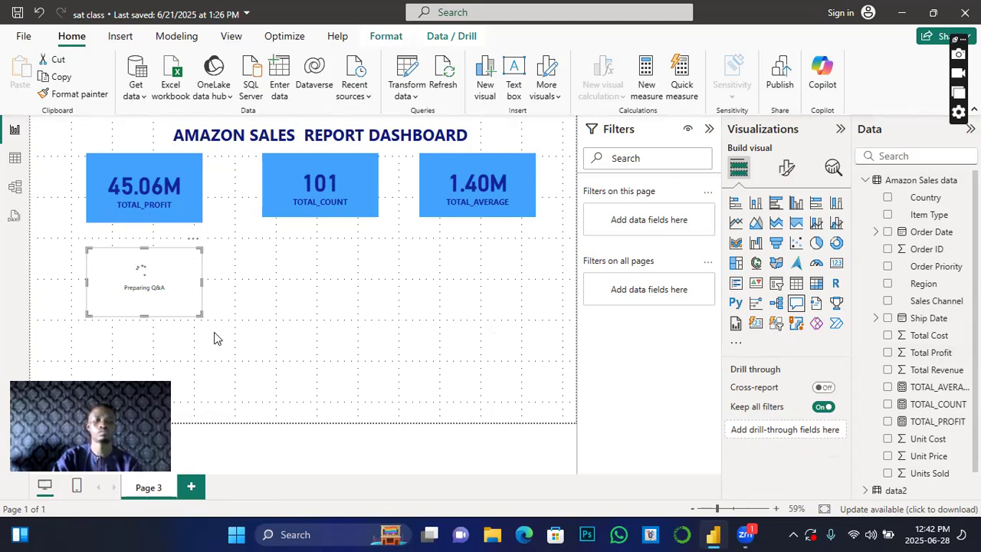
{"action": "left_click_drag", "start_coordinate": [200, 314], "coordinate": [261, 351]}
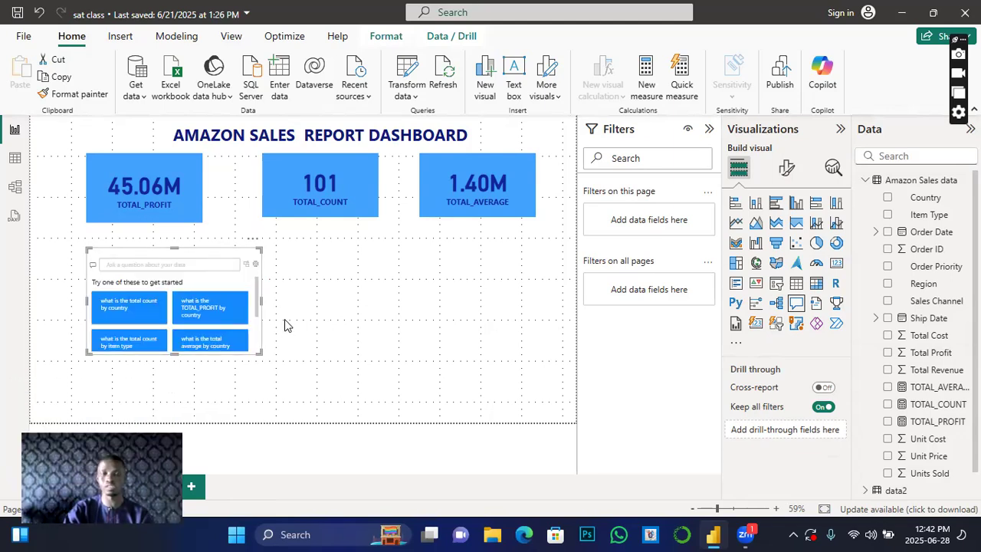
{"action": "left_click_drag", "start_coordinate": [262, 353], "coordinate": [405, 399]}
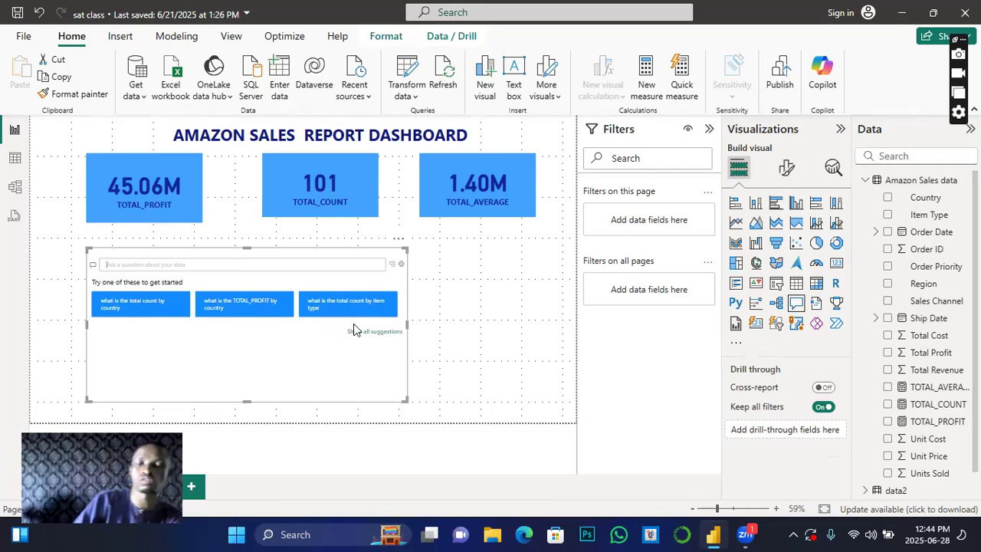
- Ask the suggested question "what is the total count by country", turn the Q&A result into a standard visual and nudge it up
{"action": "left_click", "coordinate": [138, 311]}
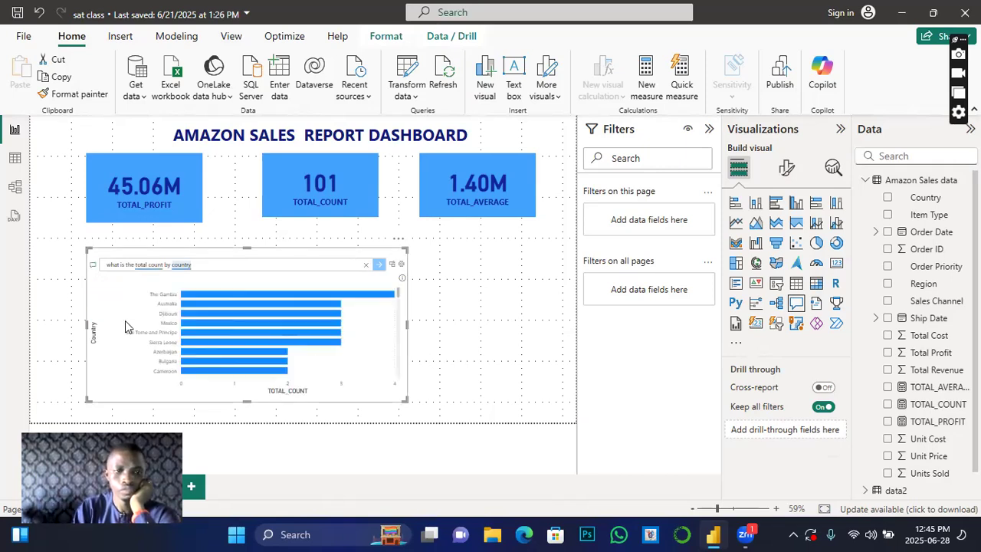
{"action": "mouse_move", "coordinate": [256, 339]}
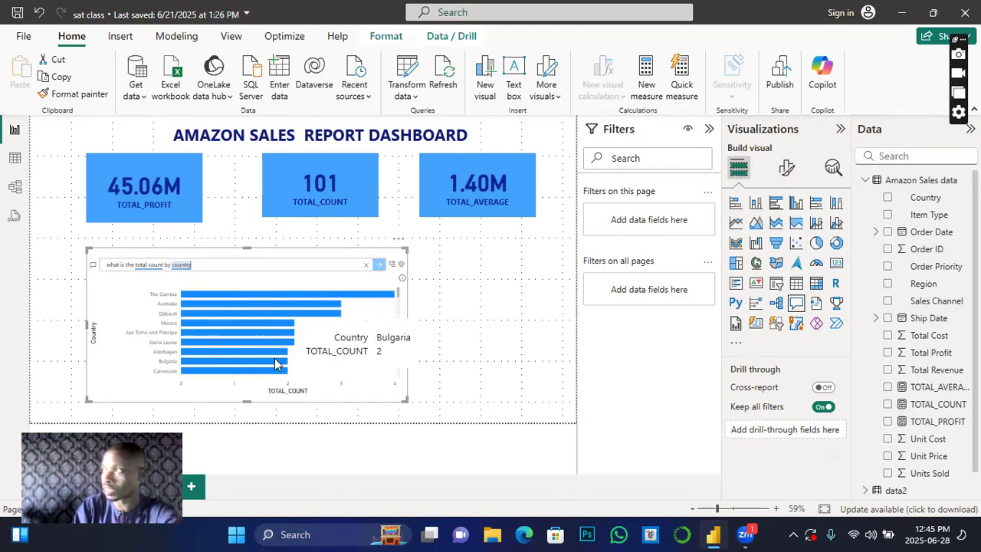
{"action": "left_click", "coordinate": [393, 266]}
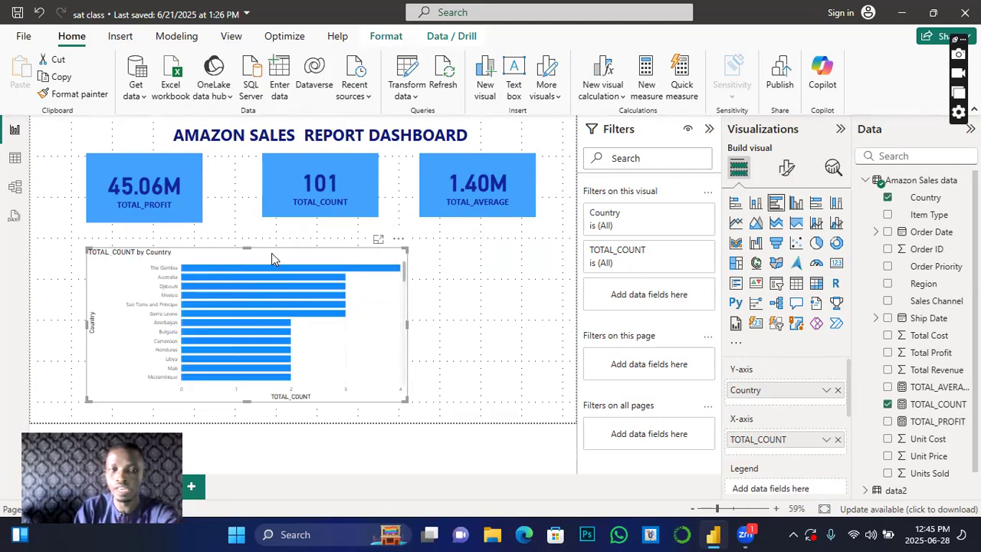
{"action": "mouse_move", "coordinate": [271, 256]}
{"action": "left_mouse_down"}
{"action": "mouse_move", "coordinate": [251, 229]}
{"action": "mouse_move", "coordinate": [271, 249]}
{"action": "left_mouse_up"}
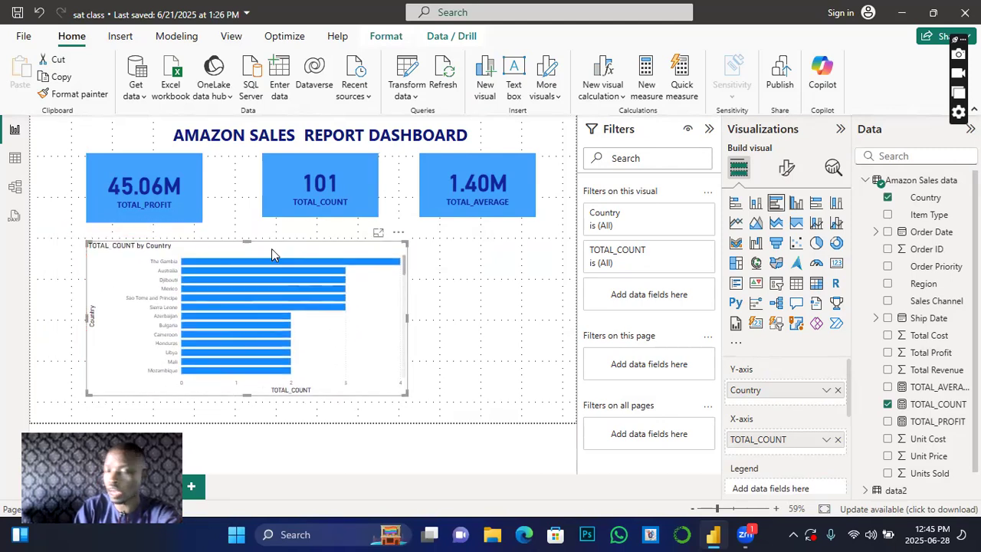
- Change the TOTAL_COUNT by Country bar chart to a table, narrow it to fit its columns and shift it slightly left
{"action": "left_click", "coordinate": [795, 287]}
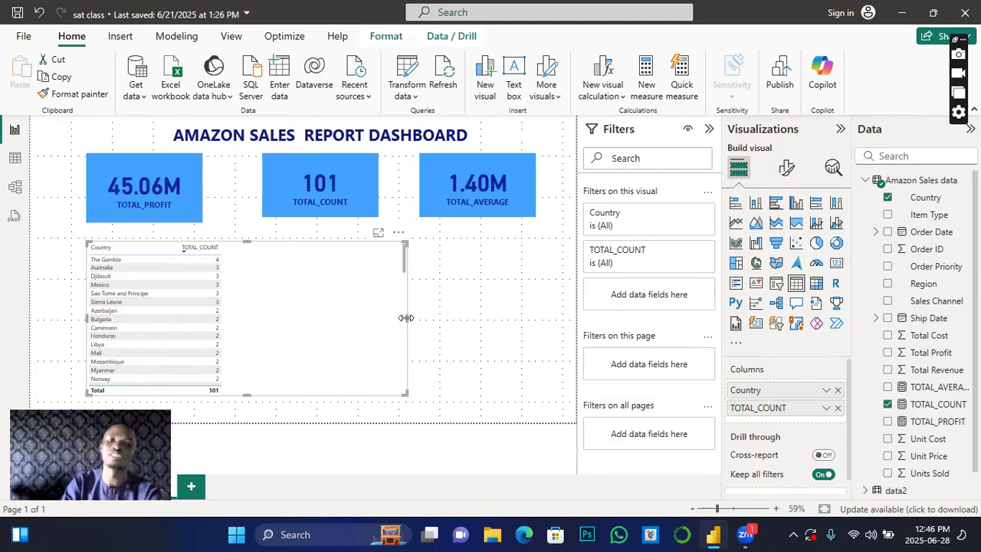
{"action": "left_click_drag", "start_coordinate": [406, 317], "coordinate": [253, 339]}
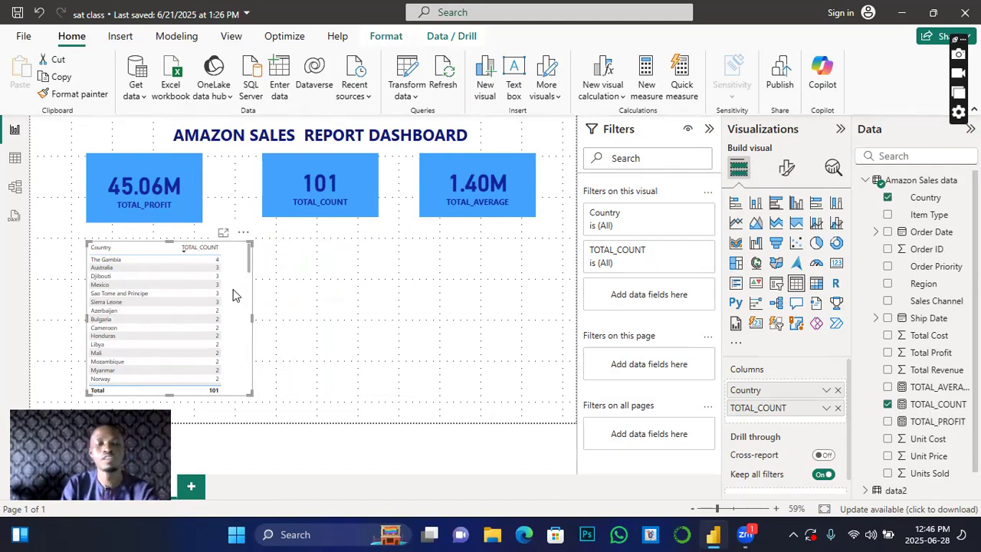
{"action": "mouse_move", "coordinate": [236, 295]}
{"action": "left_mouse_down"}
{"action": "mouse_move", "coordinate": [220, 291]}
{"action": "mouse_move", "coordinate": [226, 297]}
{"action": "left_mouse_up"}
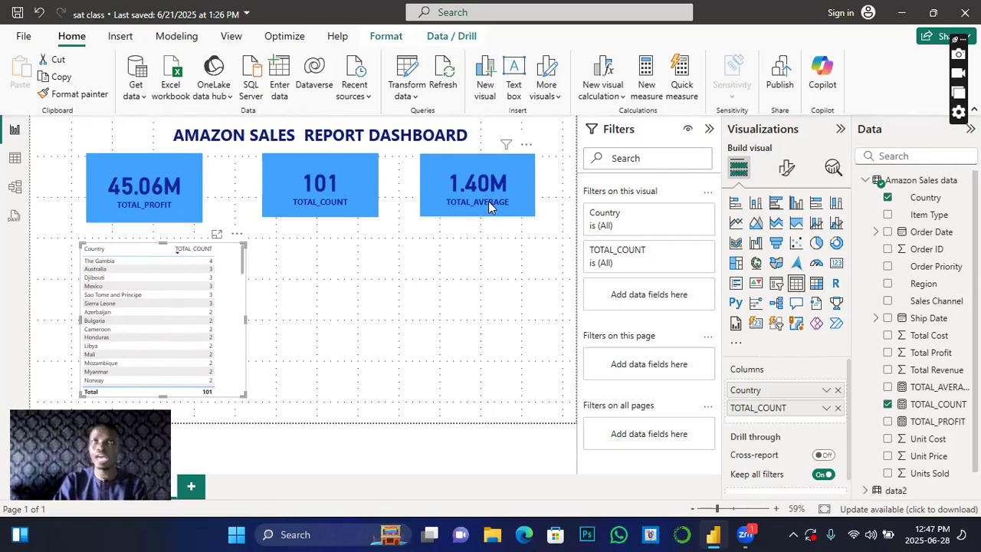
- Remove the Country and TOTAL_COUNT table from the report page
{"action": "left_click", "coordinate": [237, 234]}
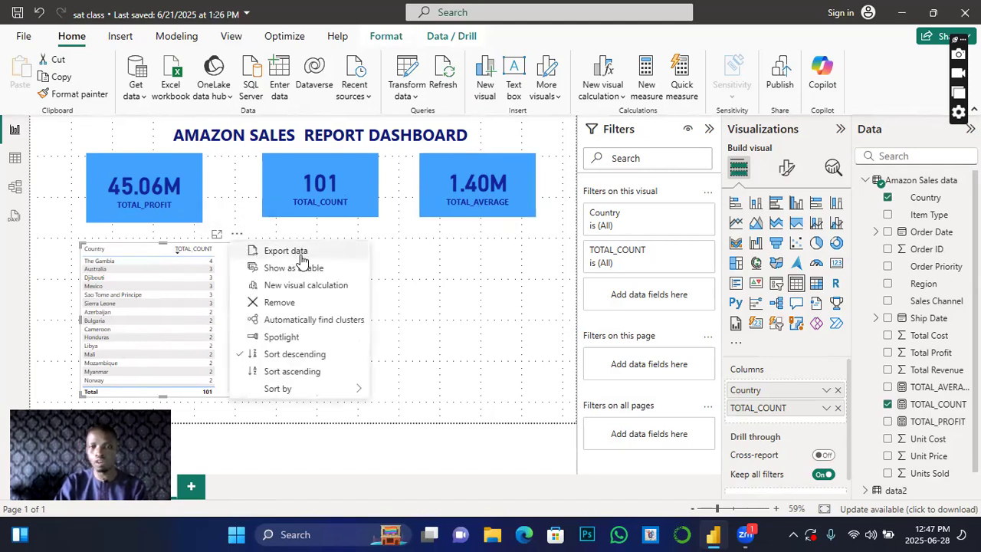
{"action": "left_click", "coordinate": [281, 302]}
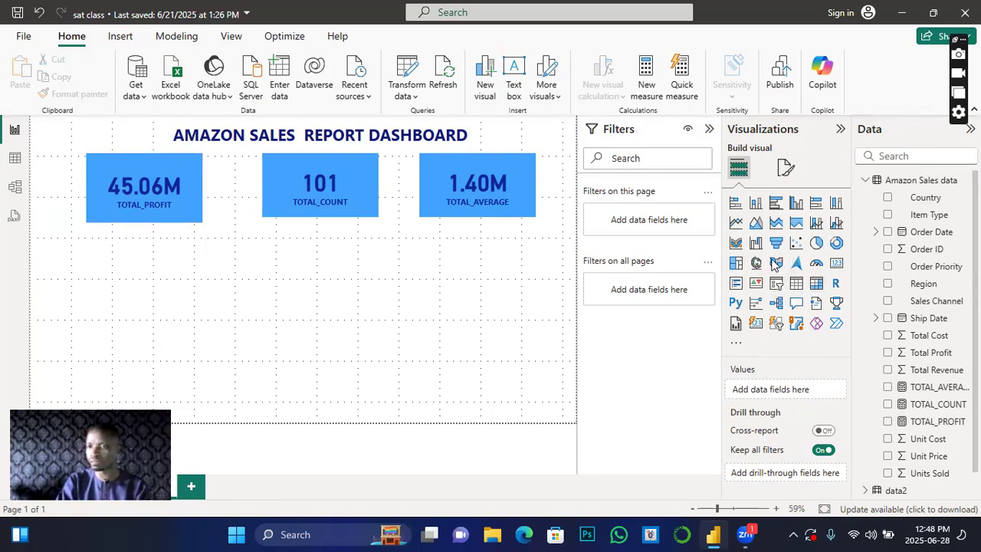
- Add a new Q&A visual below the cards and widen it to reach the TOTAL_AVERAGE card's left edge
{"action": "left_click", "coordinate": [796, 306]}
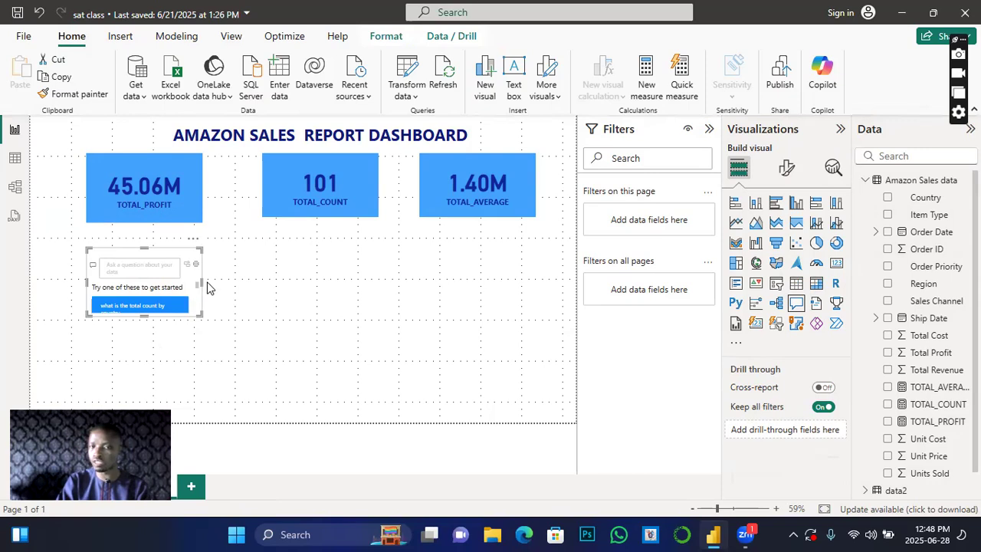
{"action": "left_click_drag", "start_coordinate": [203, 281], "coordinate": [419, 283]}
- Ask Q&A "what is the total profit per country" and accept the suggested wording "what is the amazon sales data total profit per country"
{"action": "left_click", "coordinate": [170, 262]}
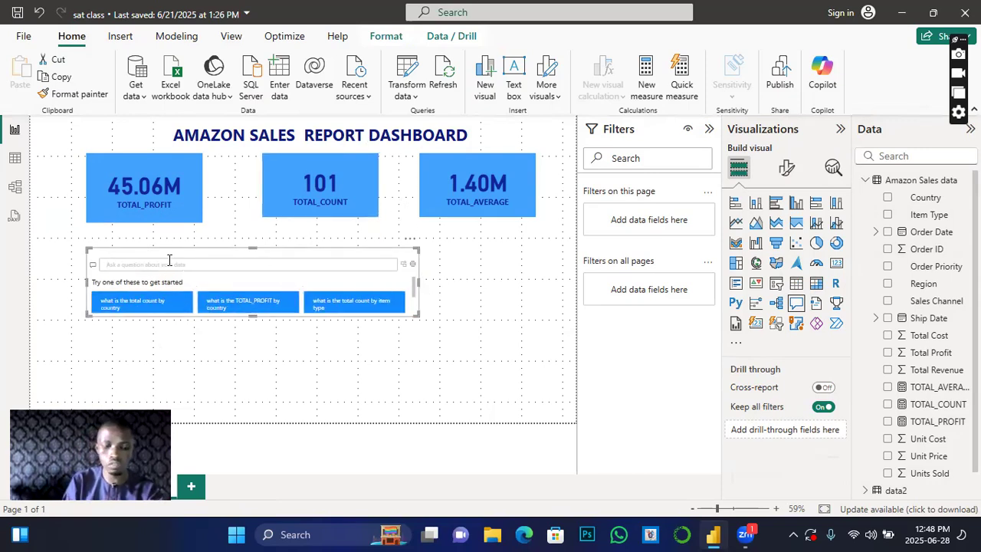
{"action": "type", "text": "wh"}
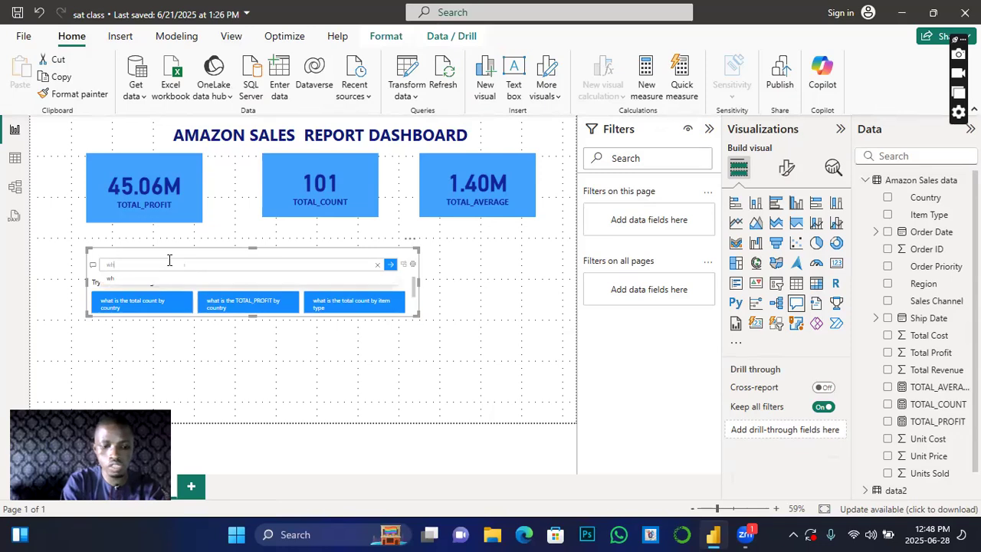
{"action": "type", "text": "at is the t"}
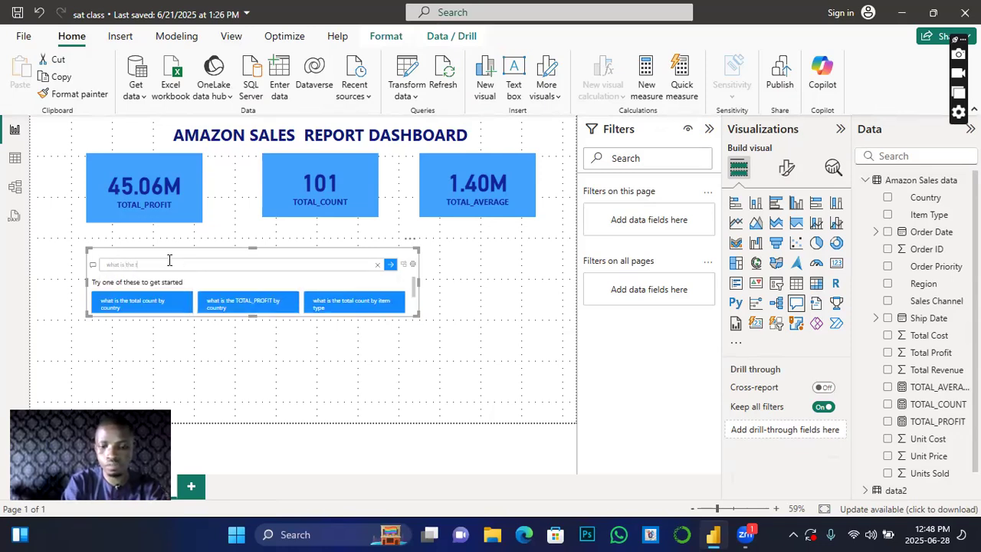
{"action": "type", "text": "otra"}
{"action": "type", "text": "l"}
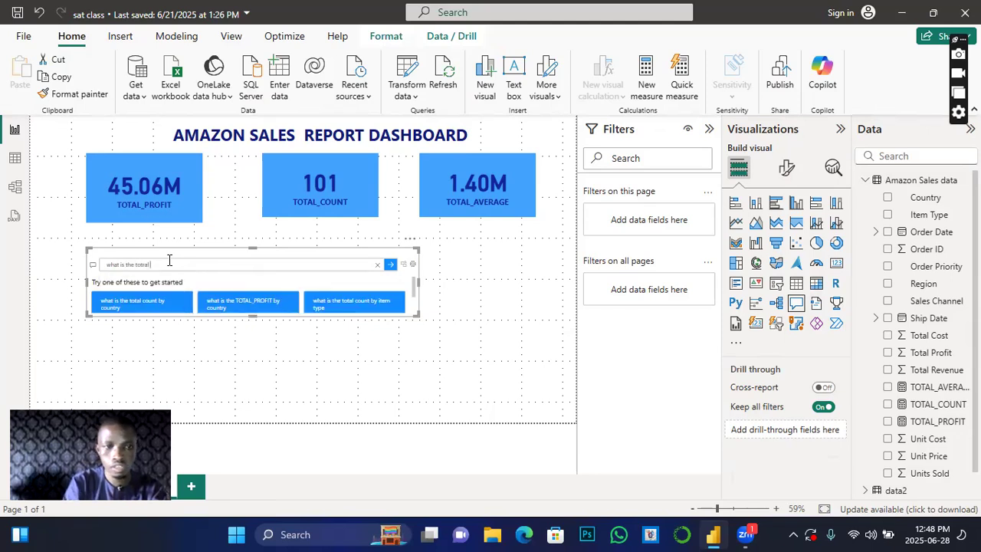
{"action": "key", "text": "BackSpace"}
{"action": "key", "text": "BackSpace"}
{"action": "key", "text": "BackSpace"}
{"action": "key", "text": "BackSpace"}
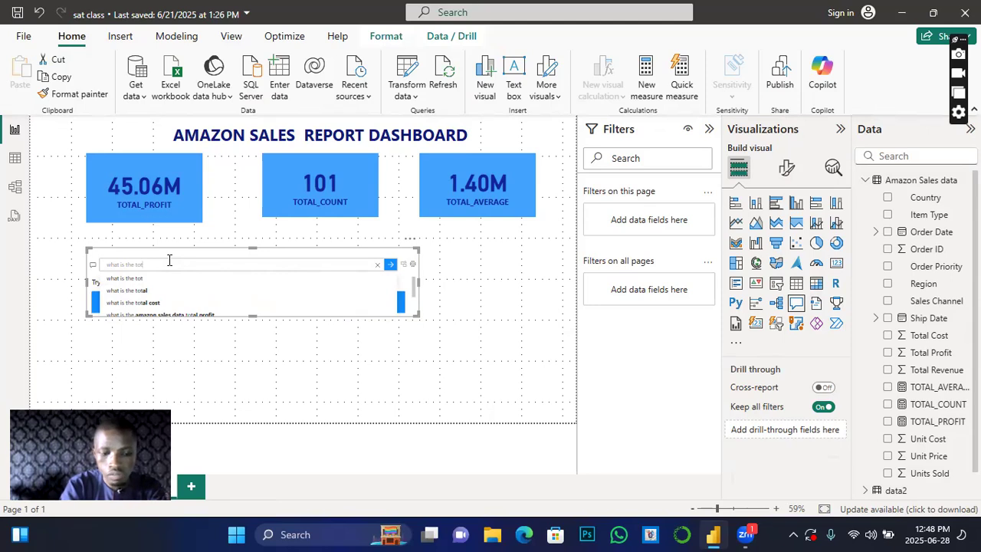
{"action": "type", "text": "al pro"}
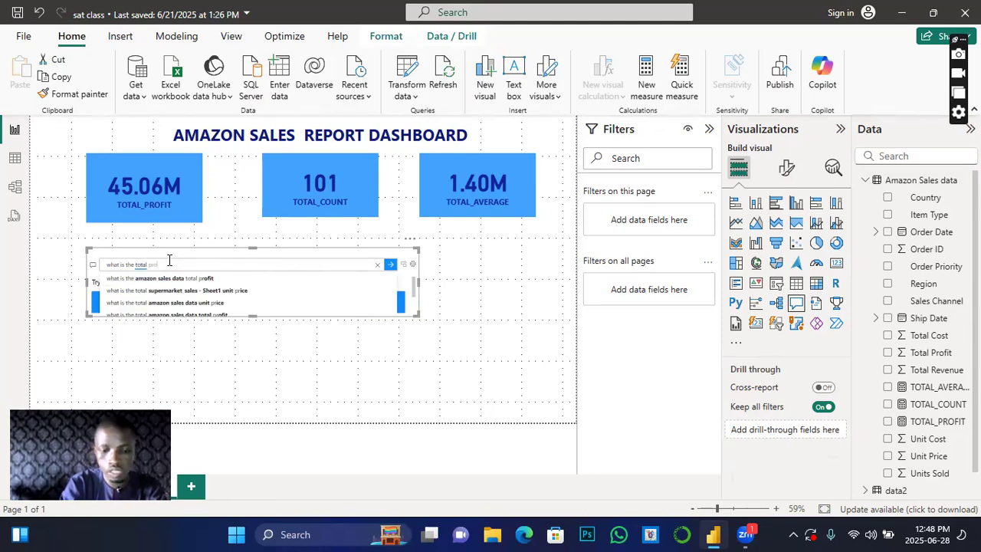
{"action": "type", "text": "fit"}
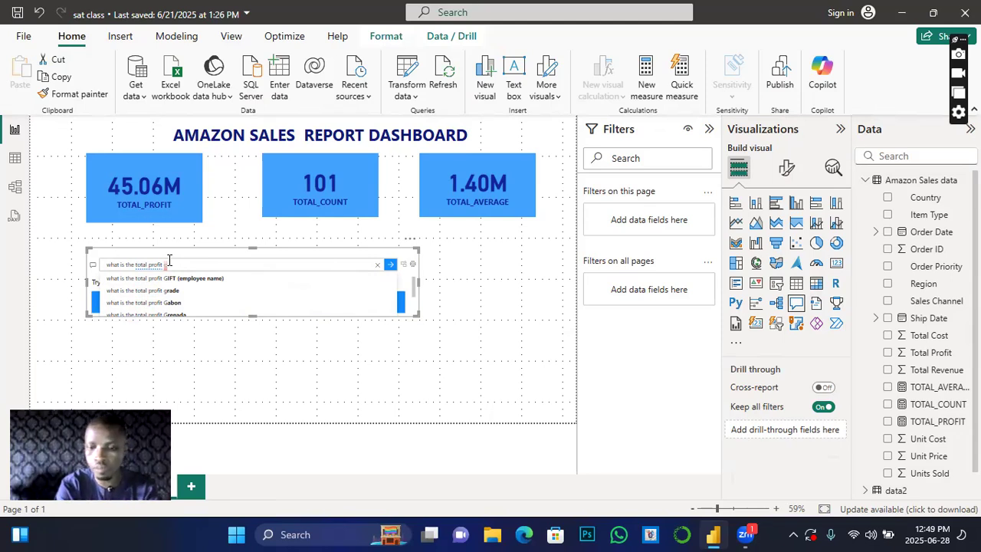
{"action": "key", "text": "BackSpace"}
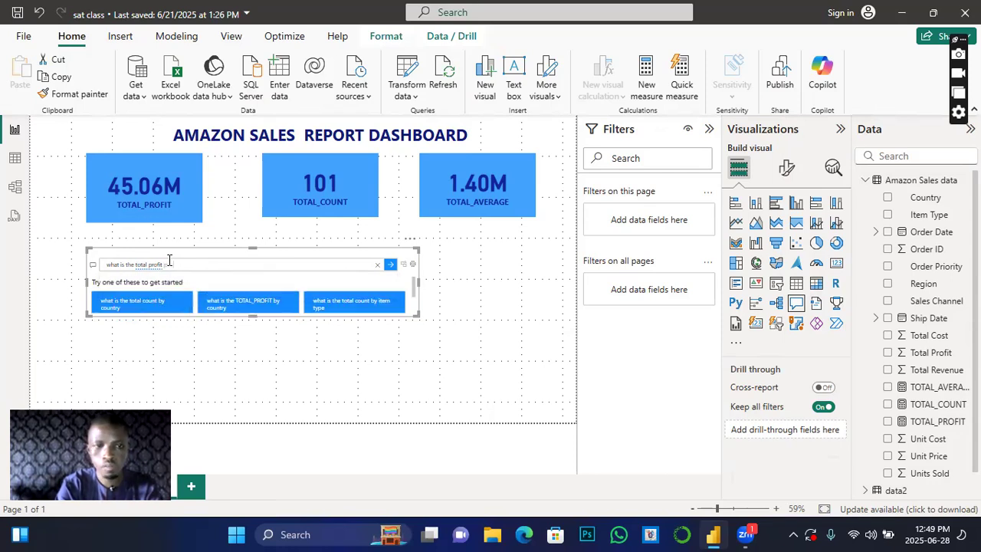
{"action": "type", "text": "per country"}
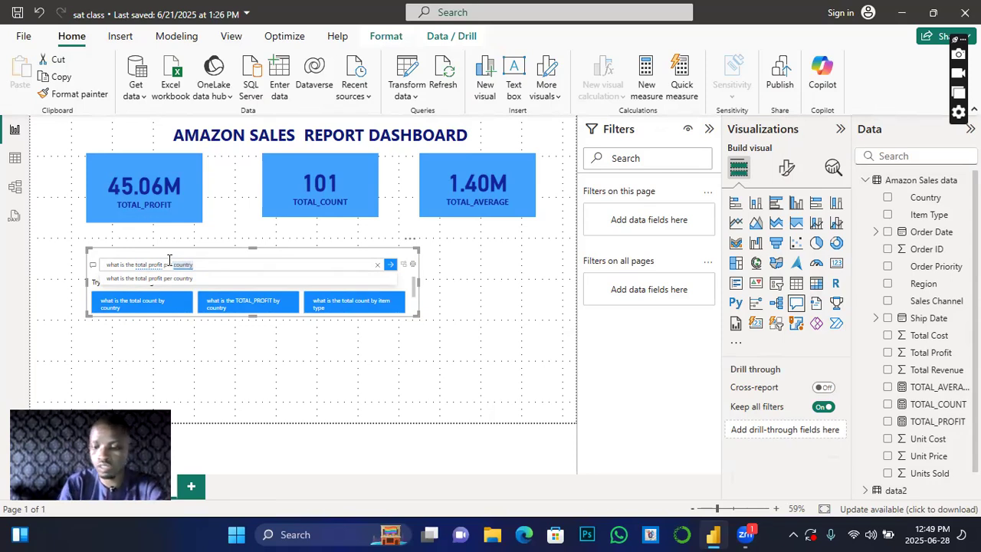
{"action": "left_click", "coordinate": [390, 265]}
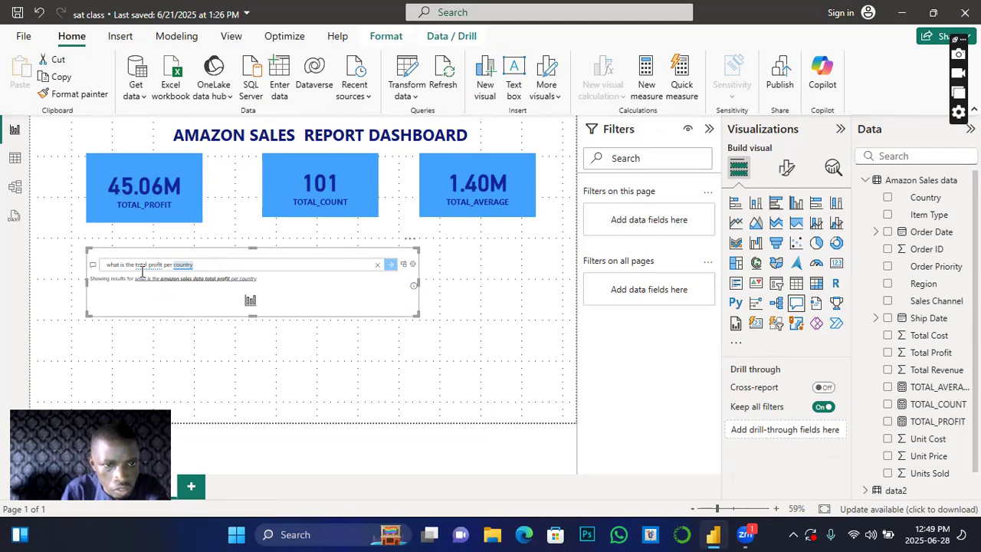
{"action": "left_click", "coordinate": [221, 280]}
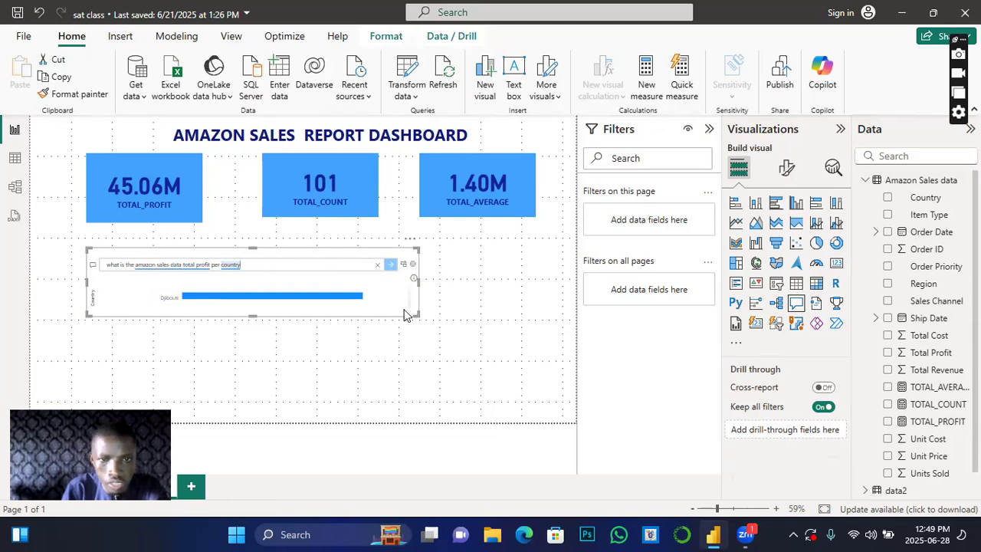
- Enlarge the Q&A visual down to the page's lower edge and turn its result into a standard visual
{"action": "left_click_drag", "start_coordinate": [416, 313], "coordinate": [462, 423]}
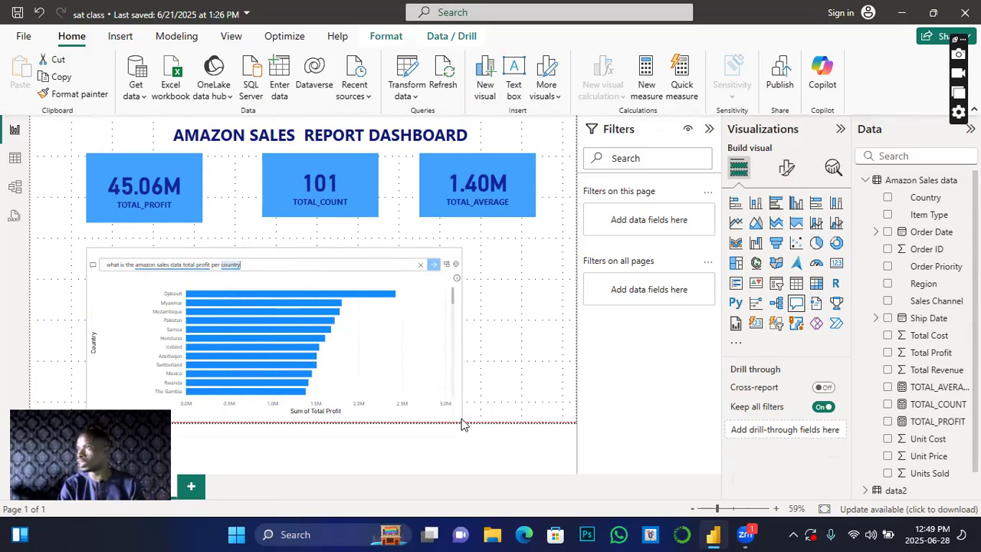
{"action": "left_click_drag", "start_coordinate": [462, 423], "coordinate": [467, 426]}
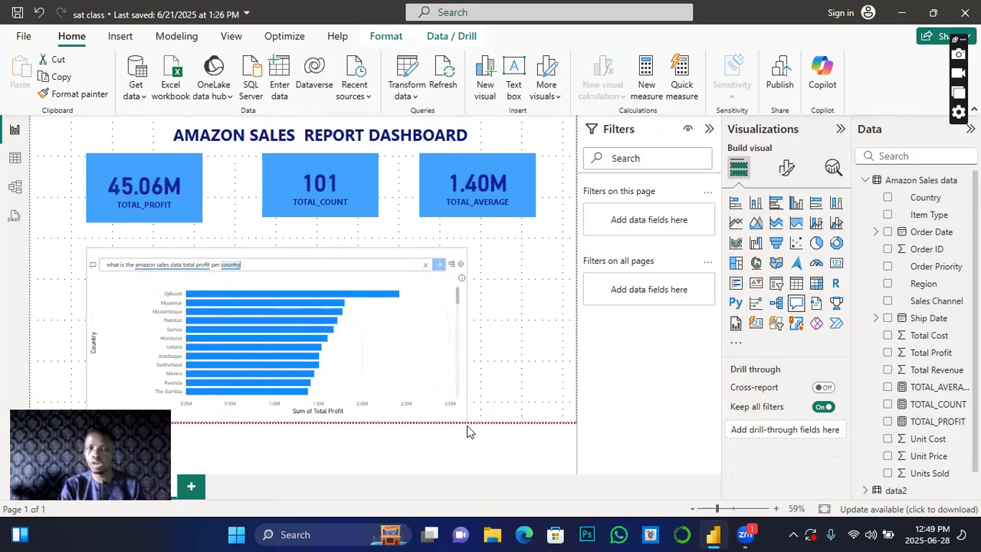
{"action": "left_click", "coordinate": [453, 266]}
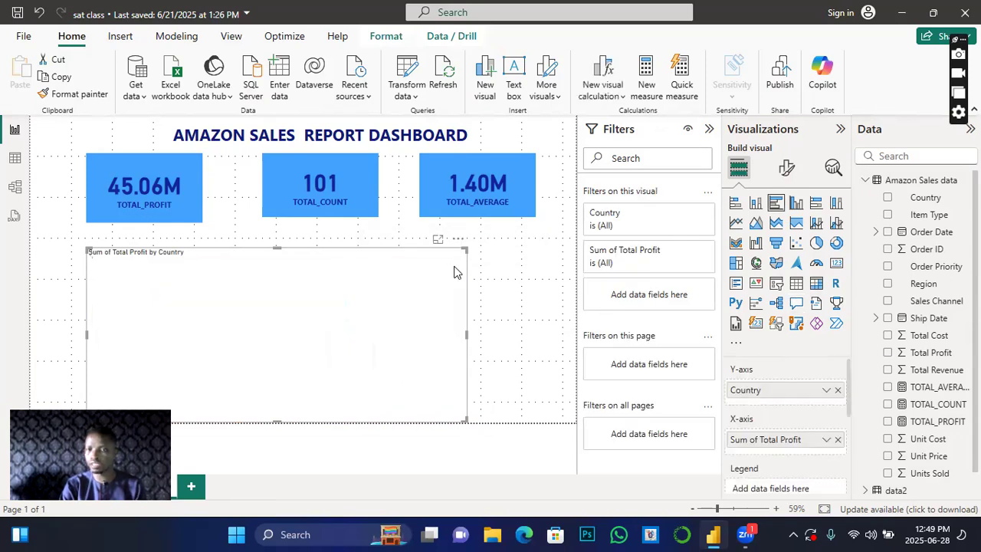
- Shrink the Sum of Total Profit by Country chart, place it below the TOTAL_COUNT and TOTAL_AVERAGE cards, and extend its height downward
{"action": "left_click_drag", "start_coordinate": [404, 335], "coordinate": [354, 324]}
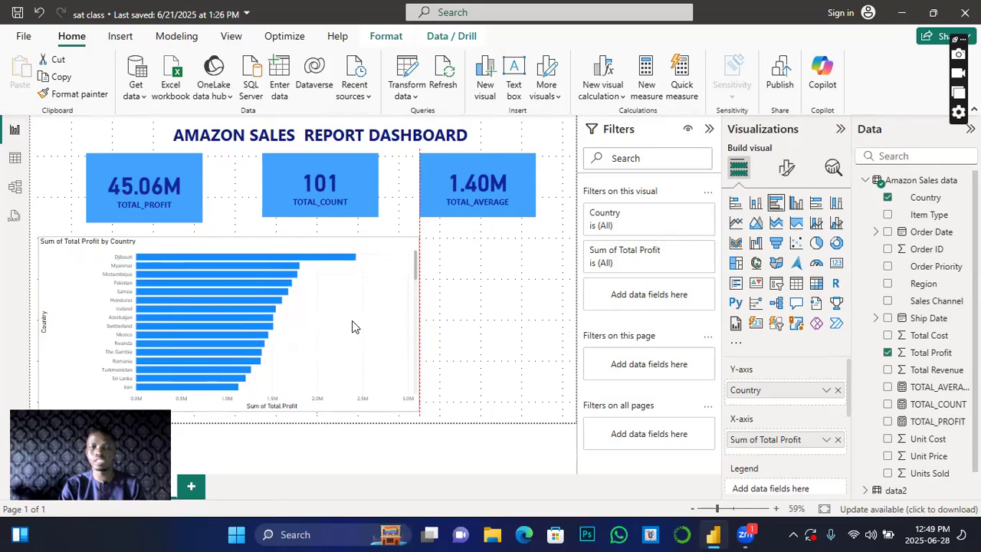
{"action": "left_click_drag", "start_coordinate": [416, 237], "coordinate": [306, 278]}
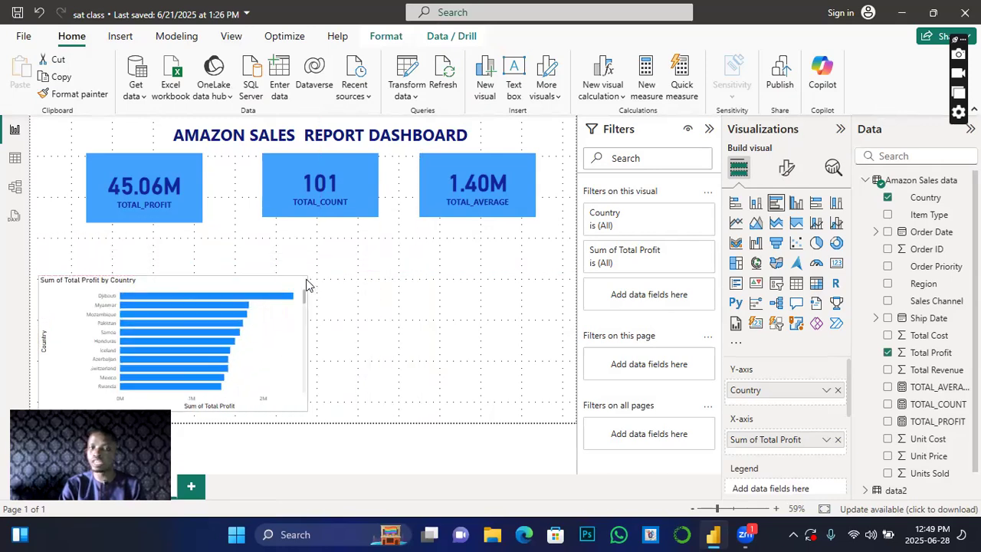
{"action": "left_click_drag", "start_coordinate": [269, 349], "coordinate": [527, 307]}
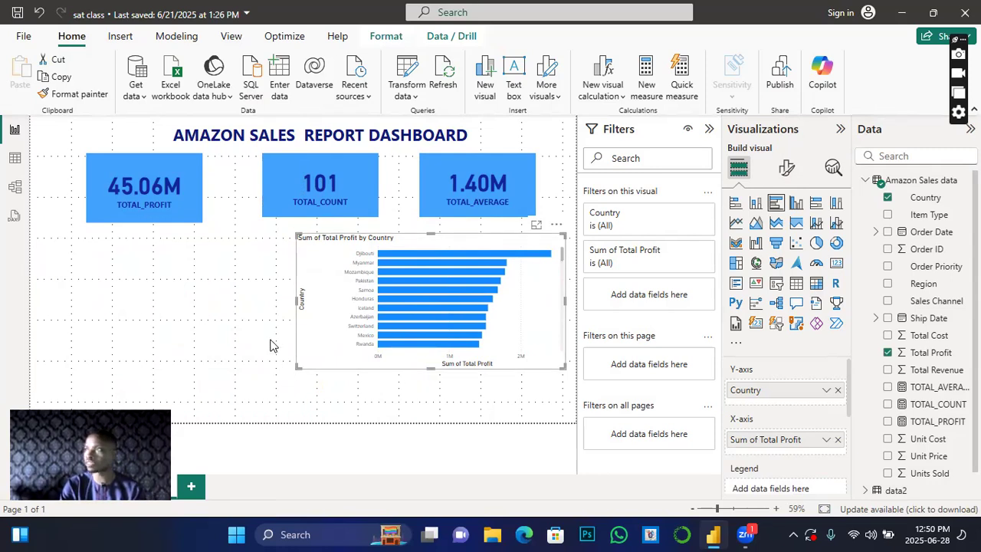
{"action": "mouse_move", "coordinate": [485, 280]}
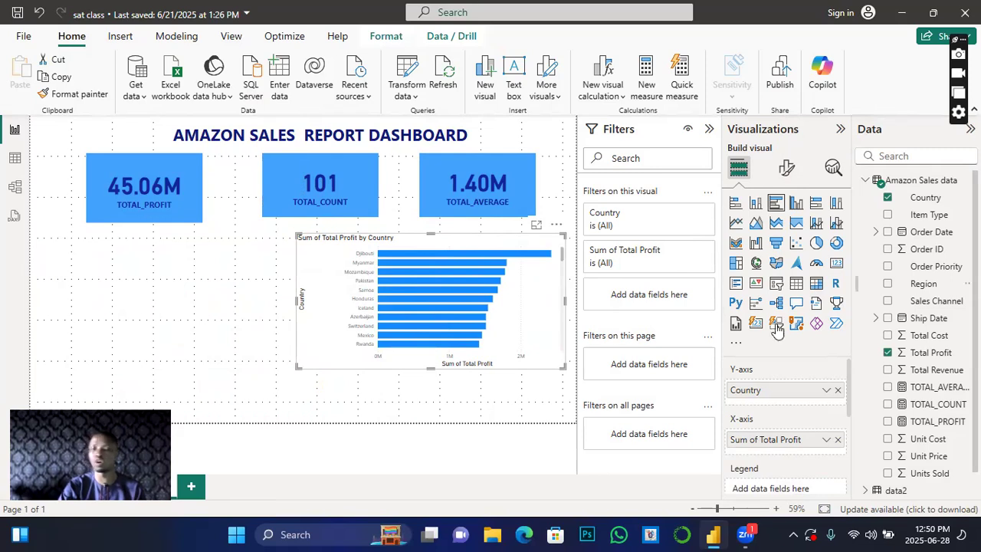
{"action": "left_click_drag", "start_coordinate": [431, 364], "coordinate": [433, 398]}
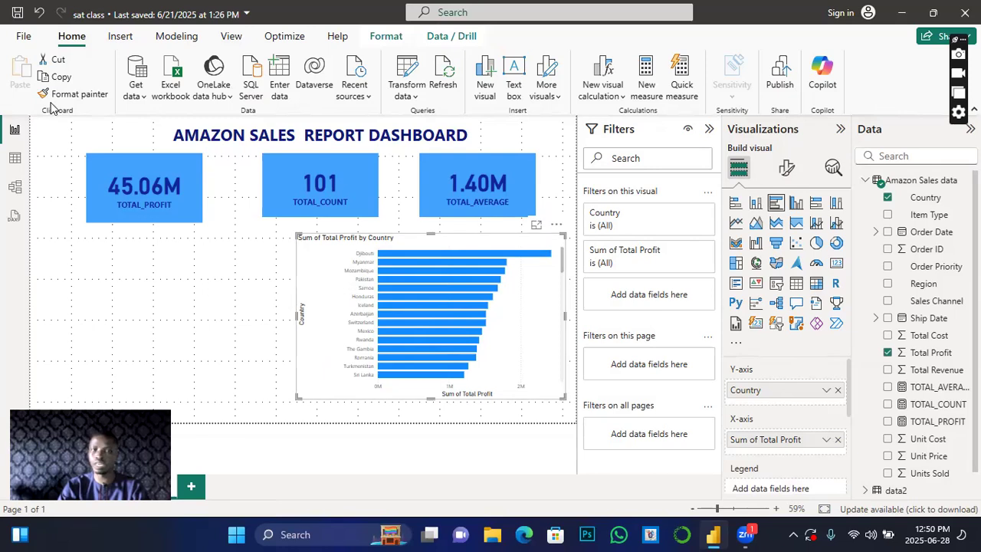
- Duplicate the Sum of Total Profit by Country chart and place the copy beside the original, below the TOTAL_PROFIT card
{"action": "left_click", "coordinate": [61, 78]}
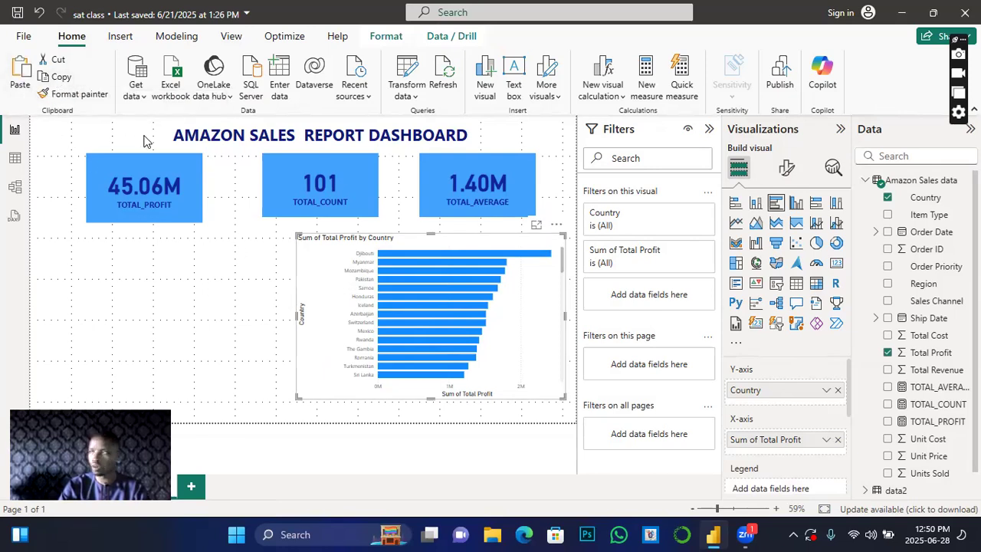
{"action": "left_click", "coordinate": [17, 73]}
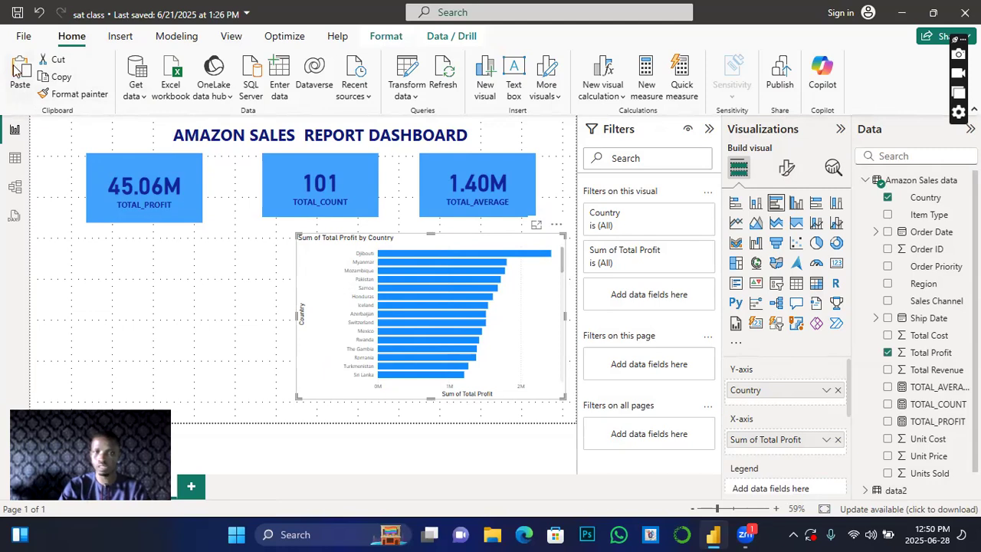
{"action": "left_click_drag", "start_coordinate": [532, 318], "coordinate": [281, 311]}
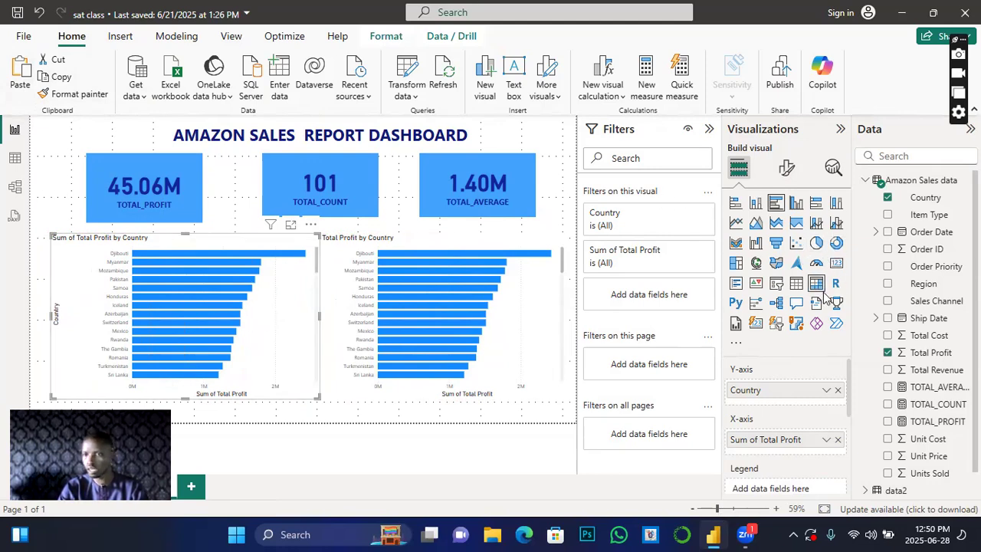
- Convert the copied chart to a table, narrow it to fit its two columns, and position it under the TOTAL_PROFIT card
{"action": "left_click", "coordinate": [796, 285]}
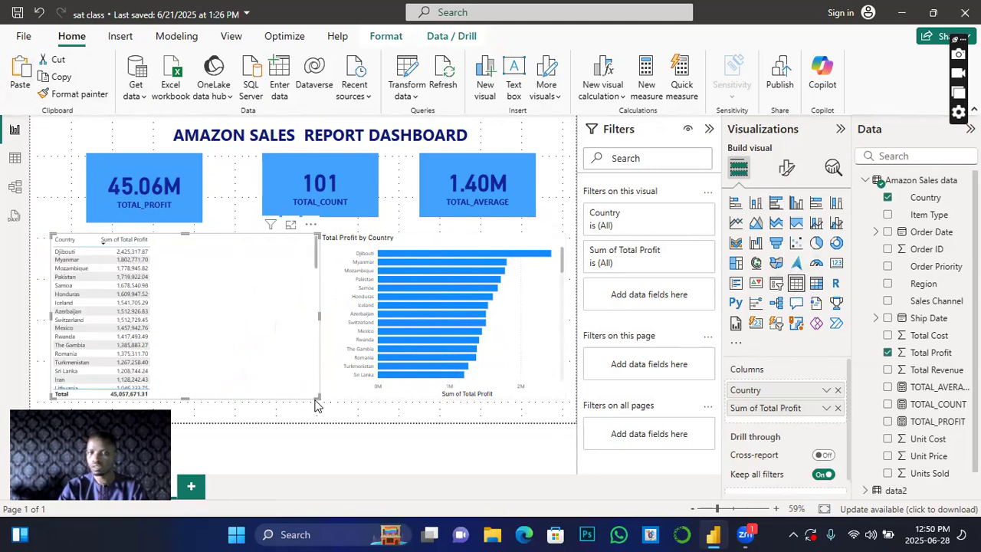
{"action": "left_click_drag", "start_coordinate": [314, 405], "coordinate": [193, 409]}
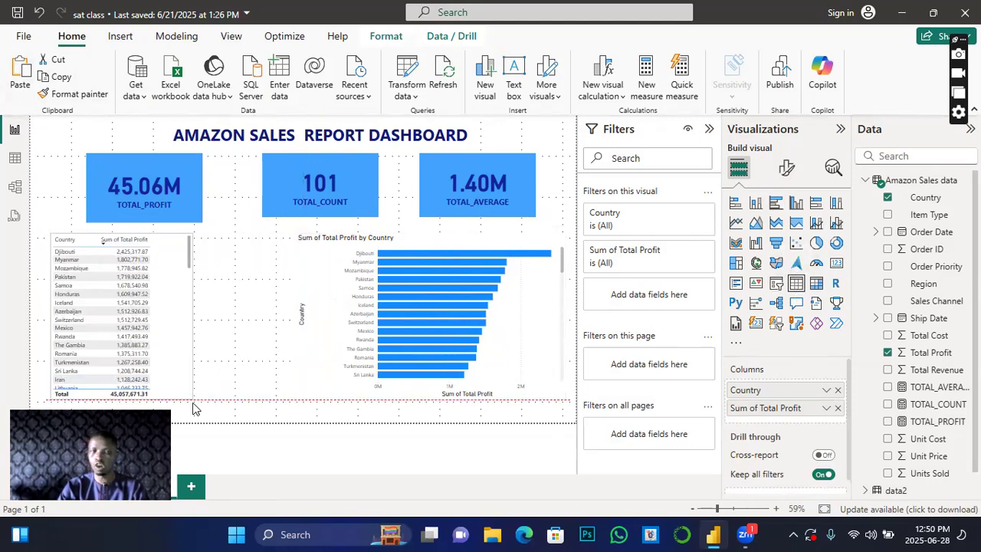
{"action": "left_click_drag", "start_coordinate": [167, 349], "coordinate": [195, 349]}
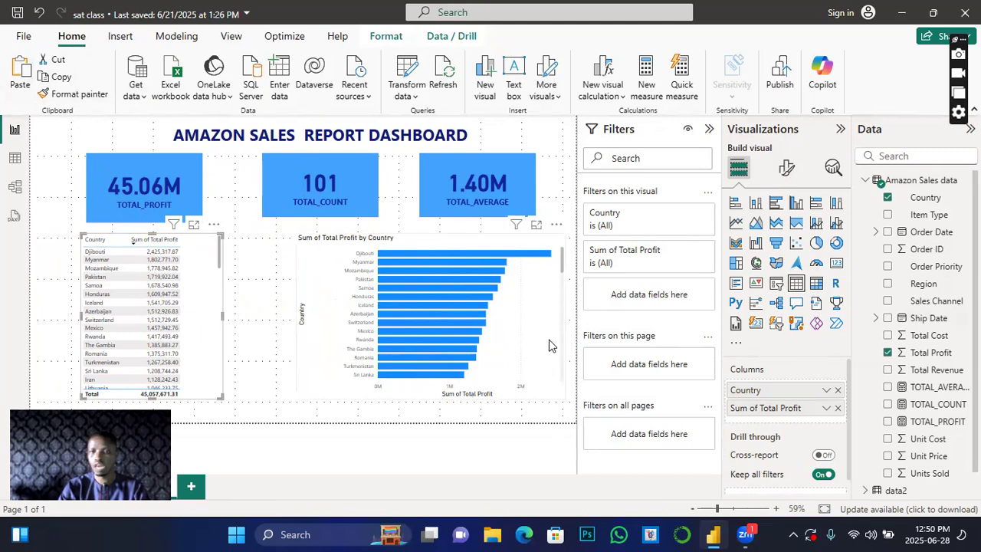
- Move the Sum of Total Profit by Country chart next to the table, widen it slightly, and leave it deselected
{"action": "left_click_drag", "start_coordinate": [511, 339], "coordinate": [468, 338]}
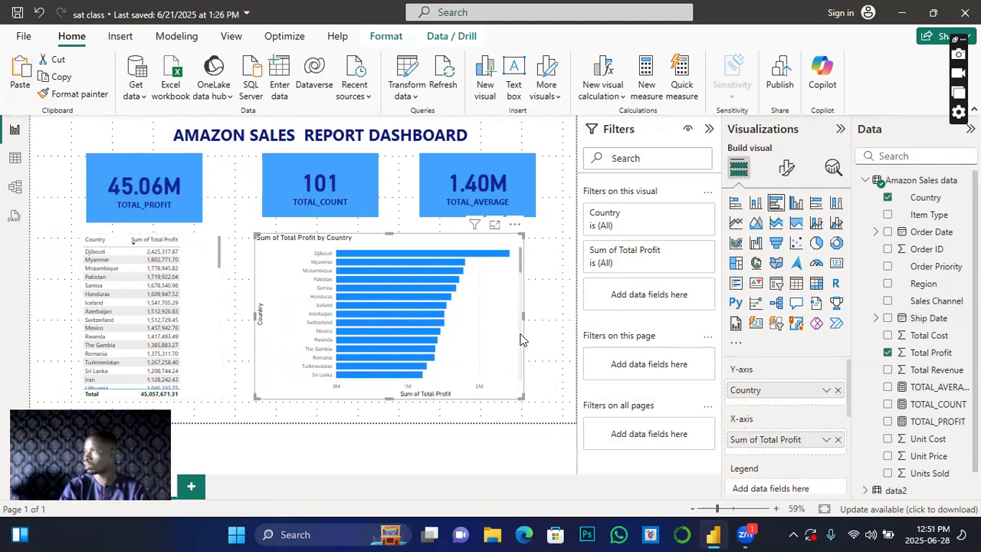
{"action": "mouse_move", "coordinate": [268, 301]}
{"action": "left_mouse_down"}
{"action": "mouse_move", "coordinate": [245, 301]}
{"action": "mouse_move", "coordinate": [257, 299]}
{"action": "left_mouse_up"}
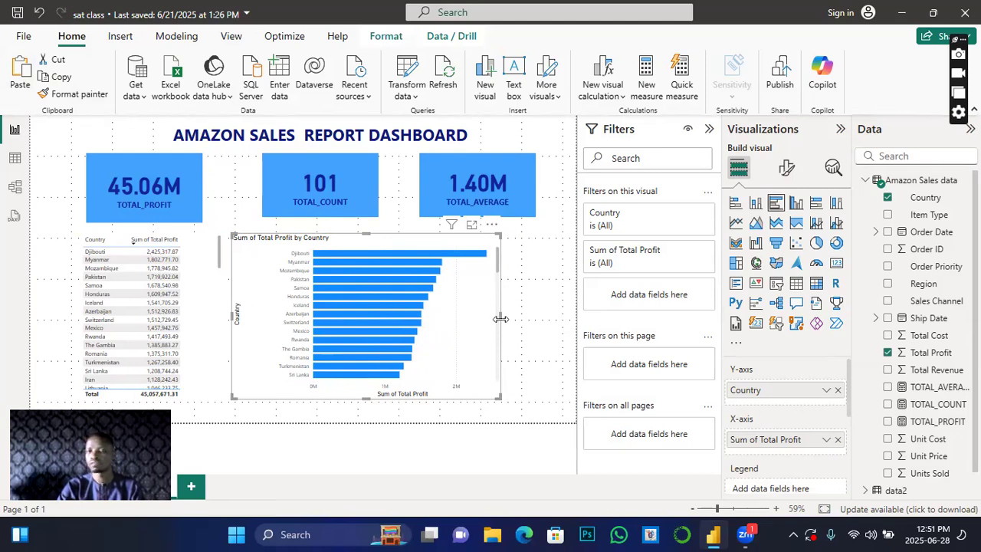
{"action": "left_click_drag", "start_coordinate": [500, 318], "coordinate": [504, 322]}
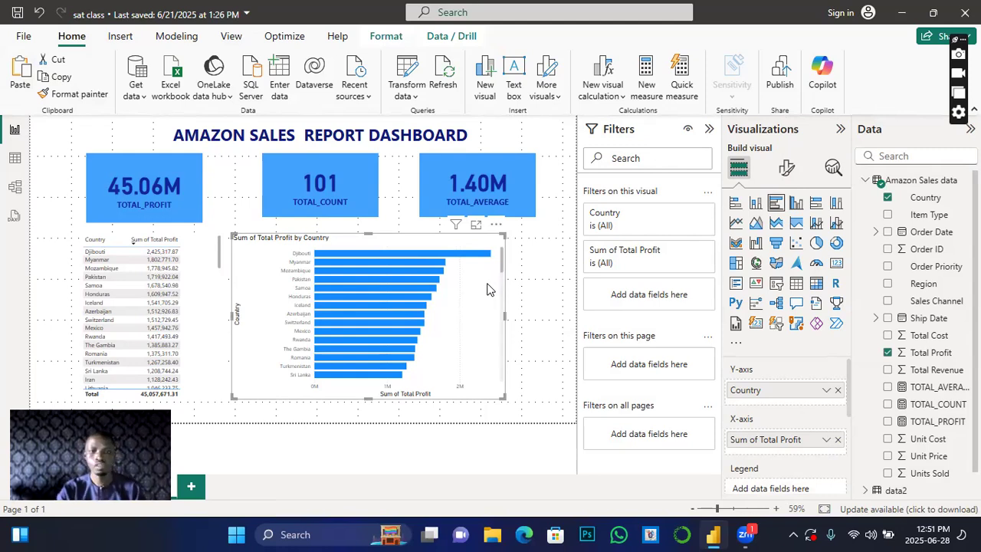
{"action": "left_click_drag", "start_coordinate": [487, 288], "coordinate": [481, 288]}
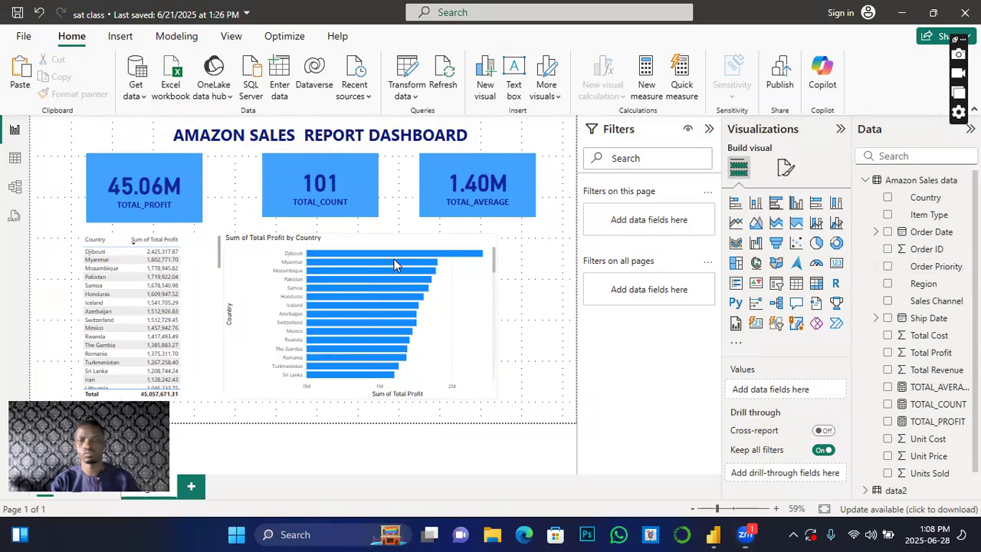
{"action": "left_click", "coordinate": [448, 325]}
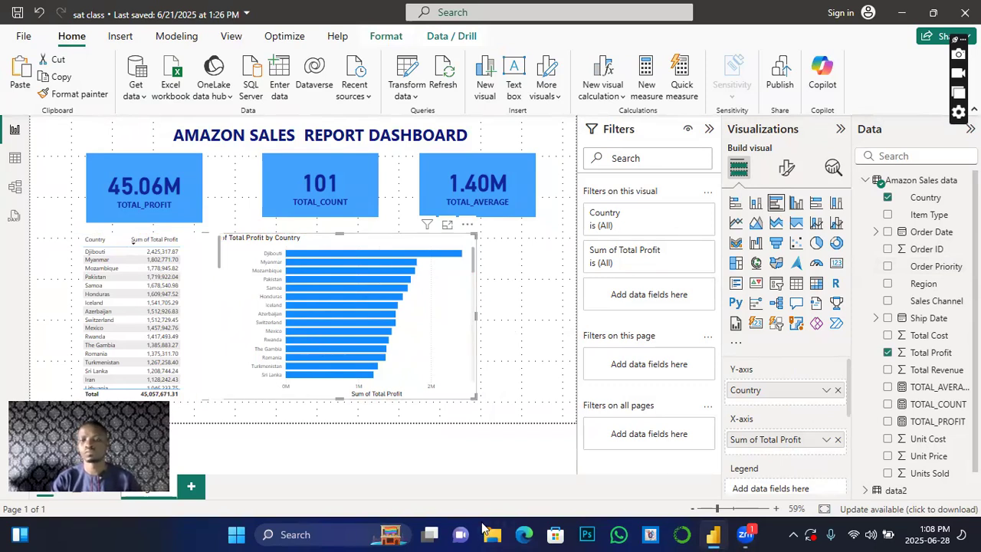
{"action": "left_click", "coordinate": [535, 262]}
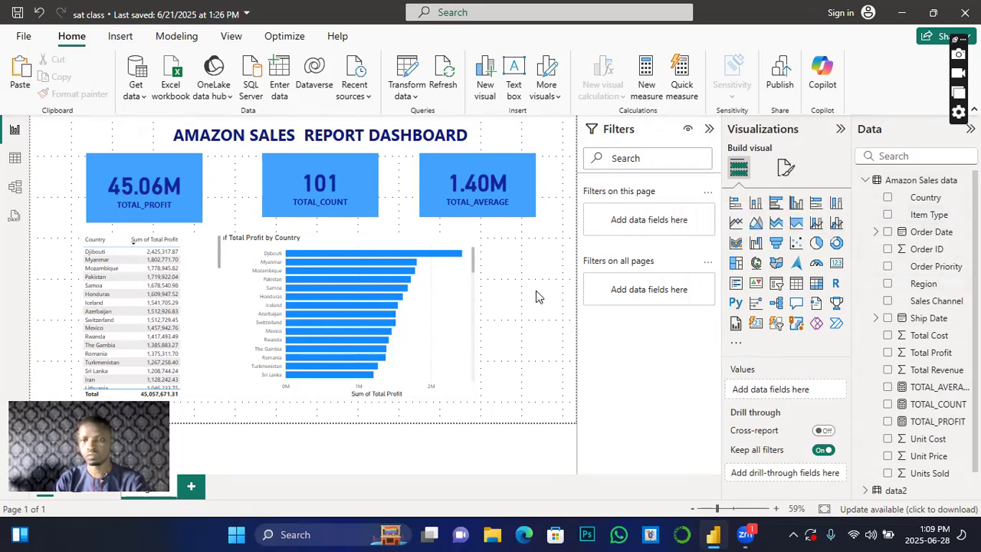
- Add a slicer for Region beside the bar chart and widen it toward the page's edge
{"action": "left_click", "coordinate": [777, 288]}
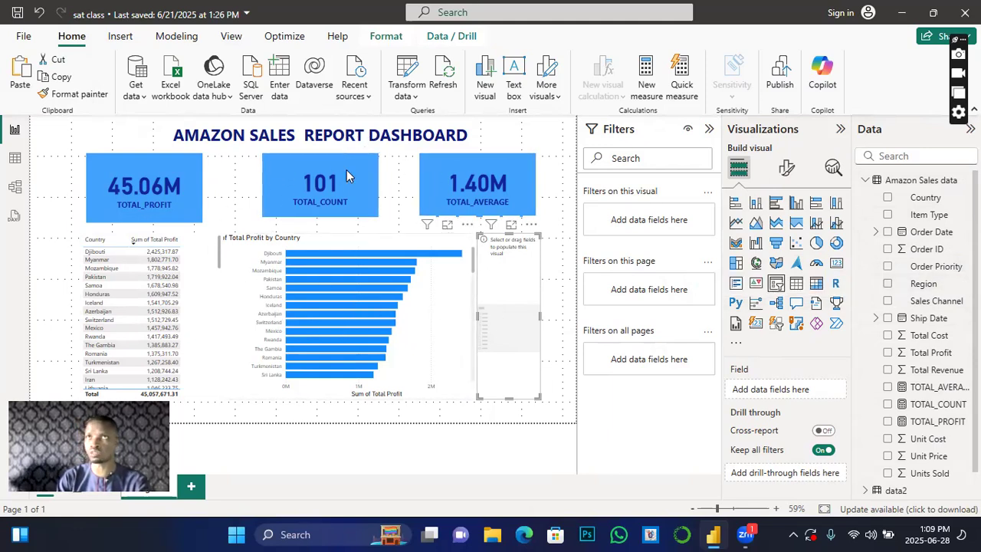
{"action": "left_click", "coordinate": [888, 285]}
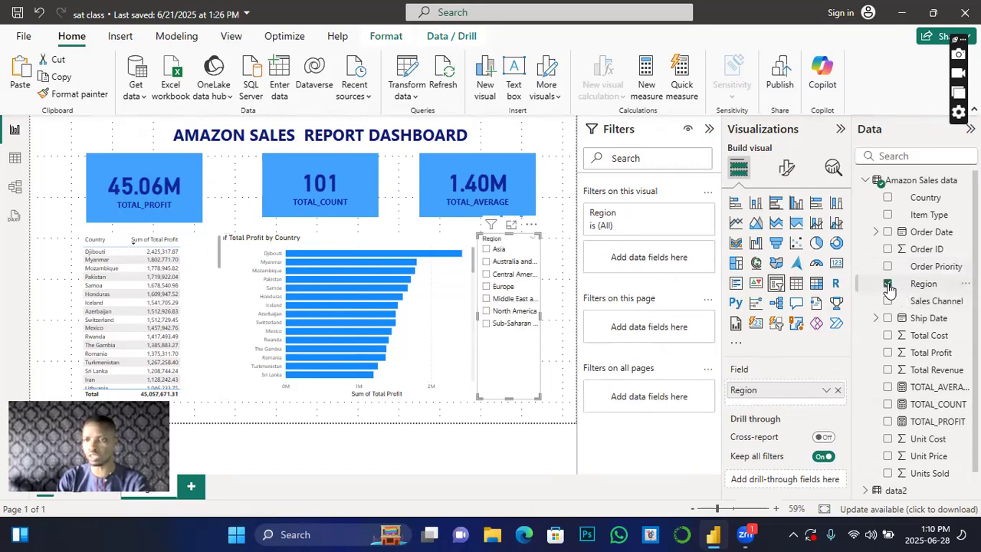
{"action": "left_click_drag", "start_coordinate": [547, 316], "coordinate": [568, 315]}
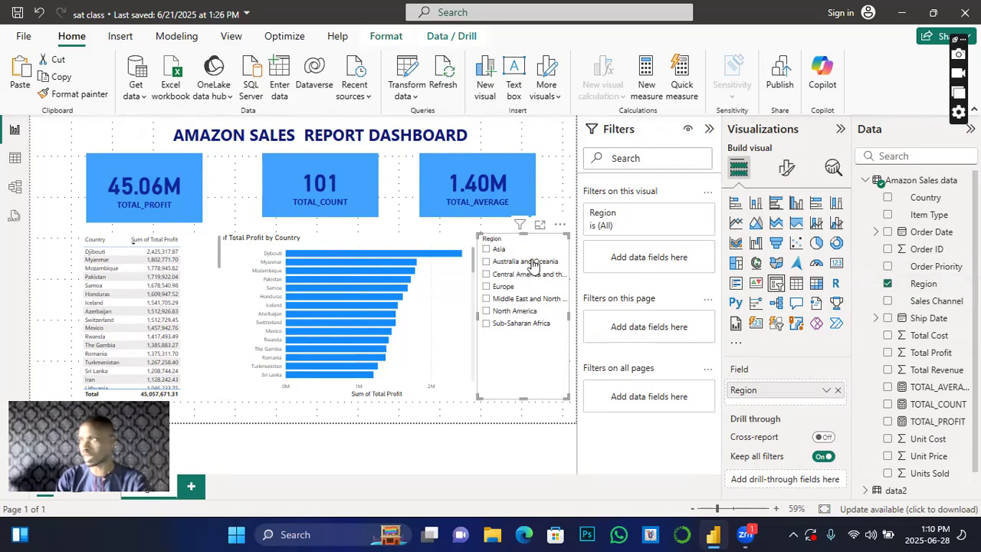
- Set the Region slicer's style to Tile
{"action": "left_click", "coordinate": [788, 170]}
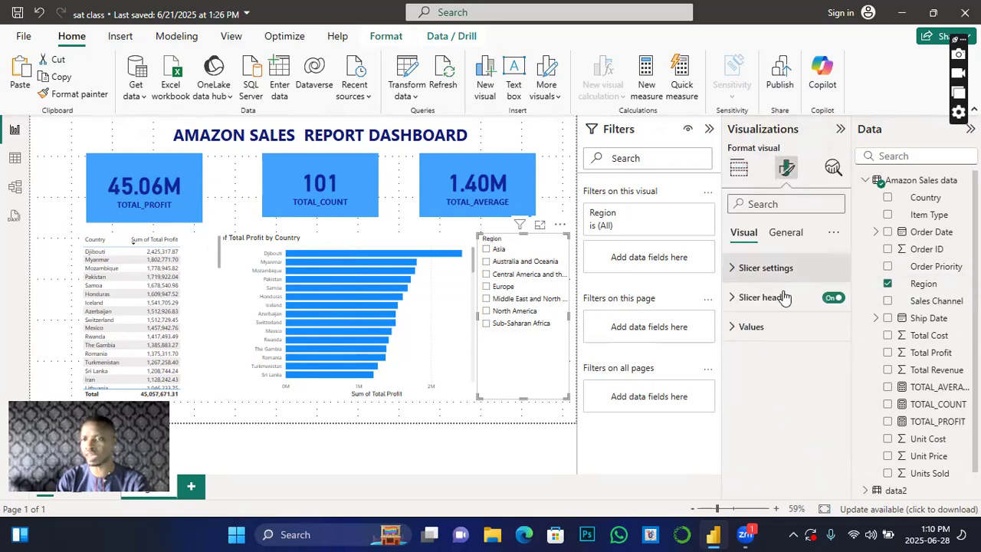
{"action": "left_click", "coordinate": [736, 269]}
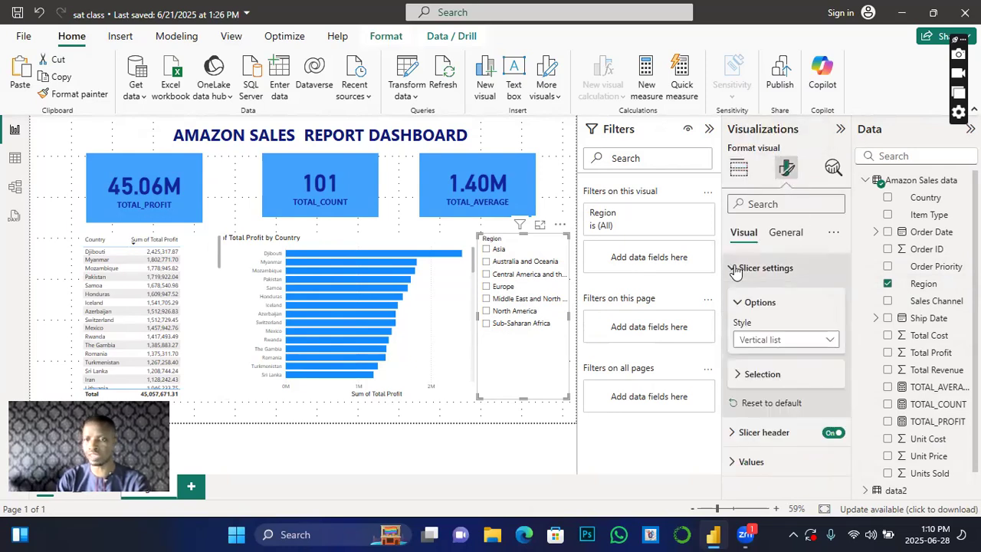
{"action": "left_click", "coordinate": [830, 341]}
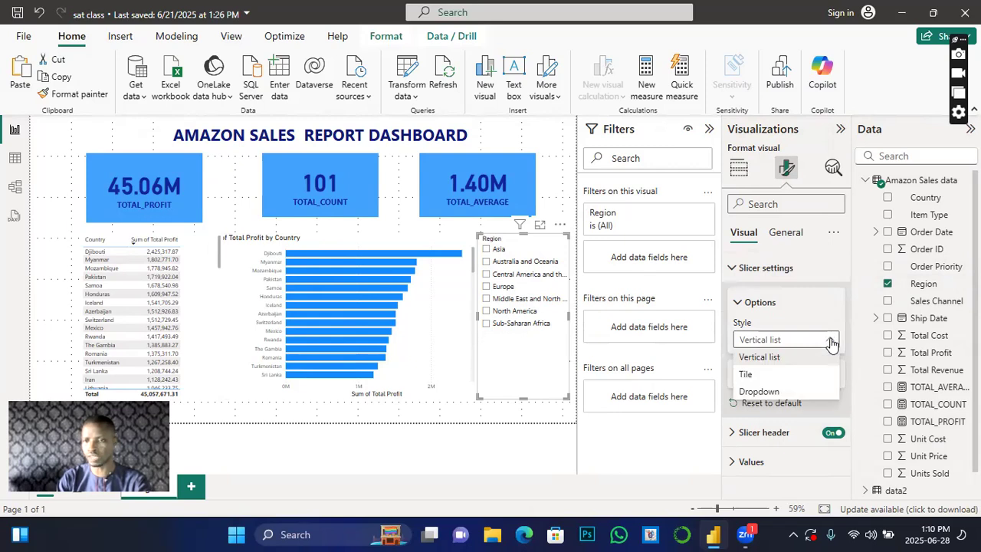
{"action": "left_click", "coordinate": [744, 374]}
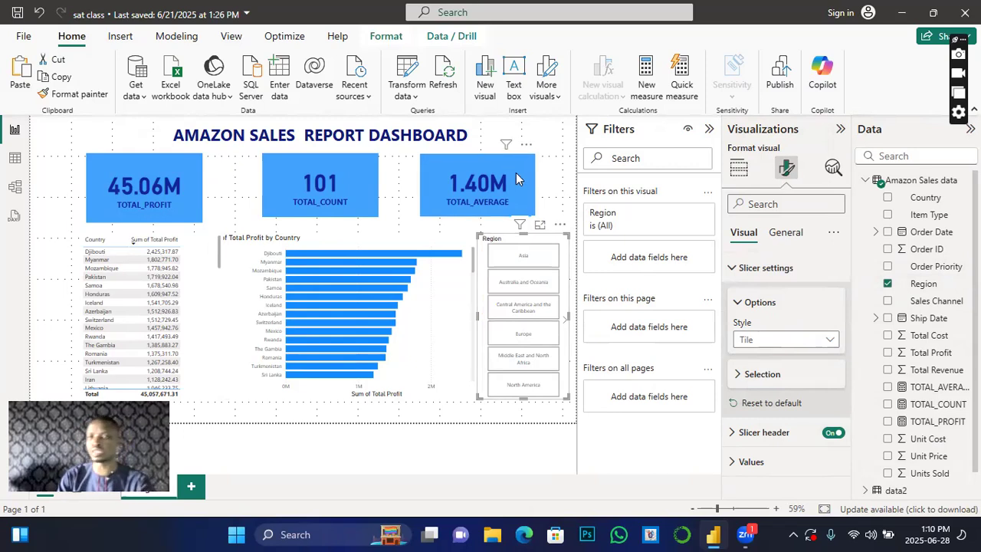
- Shift the TOTAL_AVERAGE card over the slicer, then widen and center the TOTAL_COUNT card between the other two cards
{"action": "left_click_drag", "start_coordinate": [528, 181], "coordinate": [547, 184]}
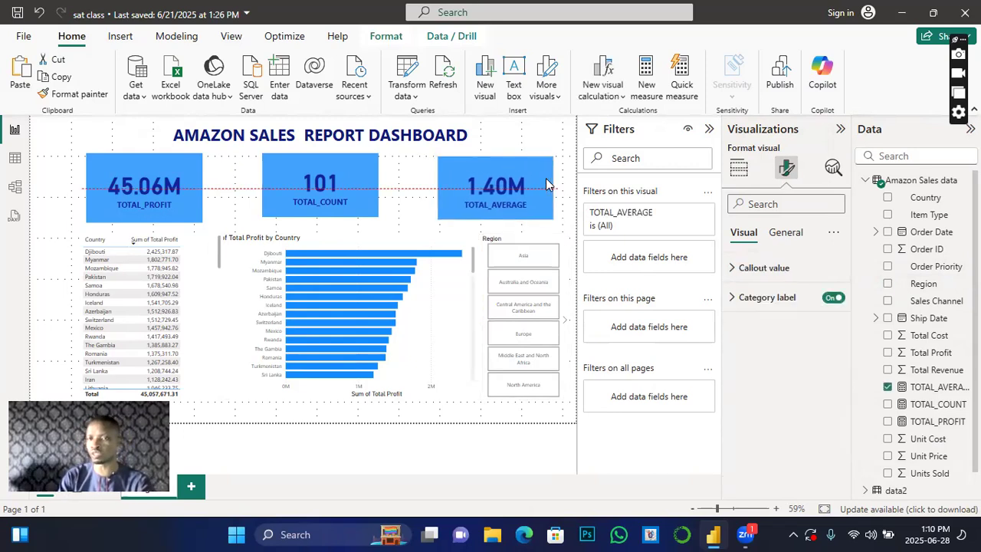
{"action": "left_click_drag", "start_coordinate": [381, 185], "coordinate": [386, 187]}
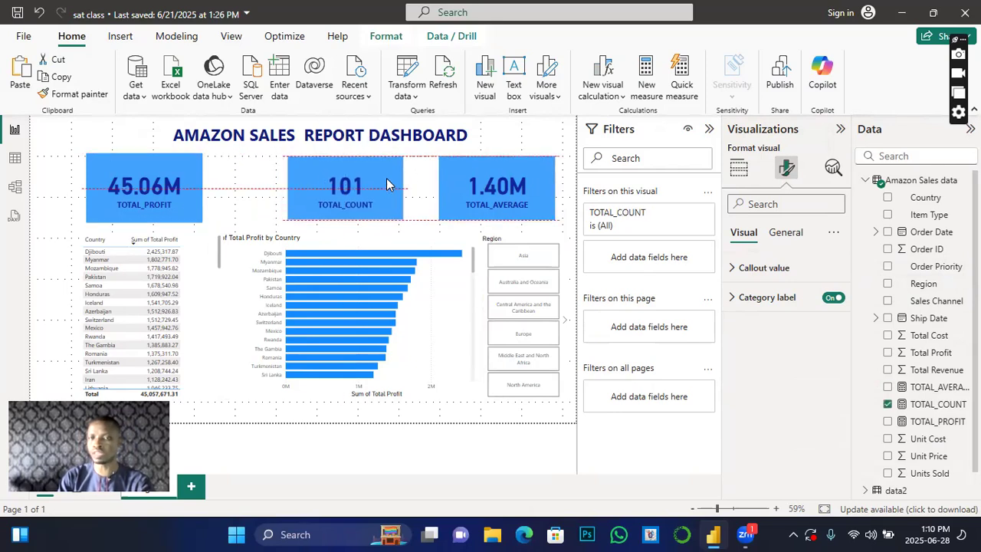
{"action": "left_click_drag", "start_coordinate": [287, 190], "coordinate": [228, 174]}
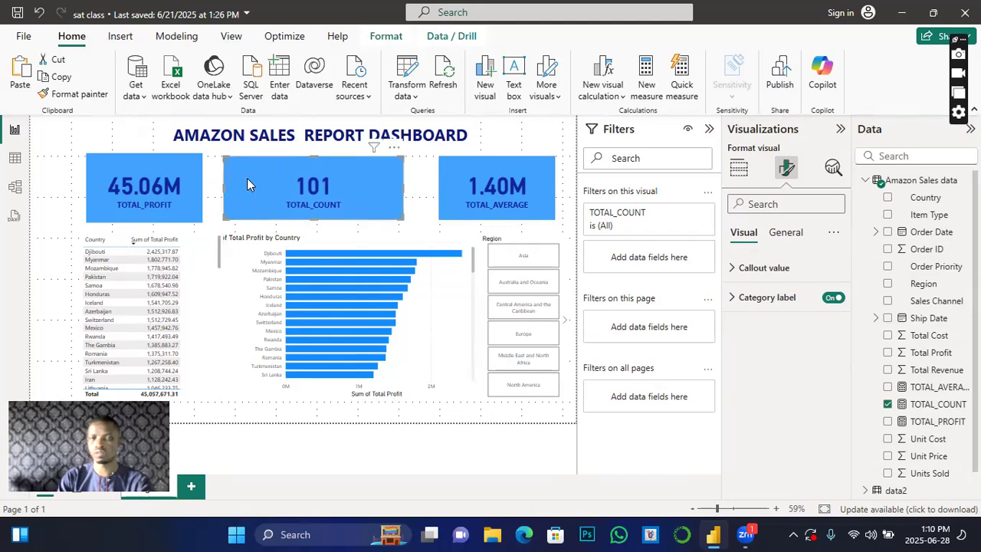
{"action": "left_click_drag", "start_coordinate": [388, 186], "coordinate": [394, 180]}
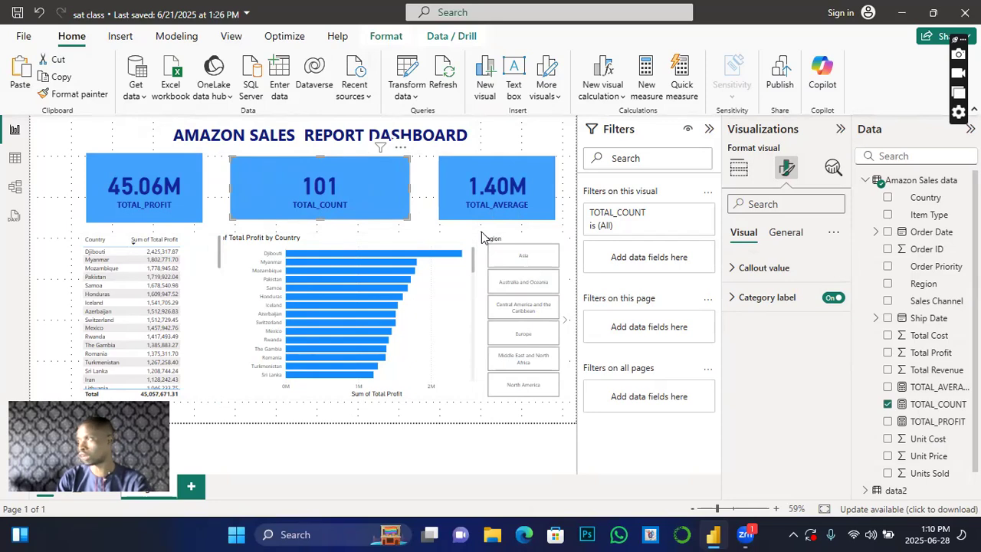
- Format the country profit table's values with black text and font size 12
{"action": "left_click", "coordinate": [195, 269]}
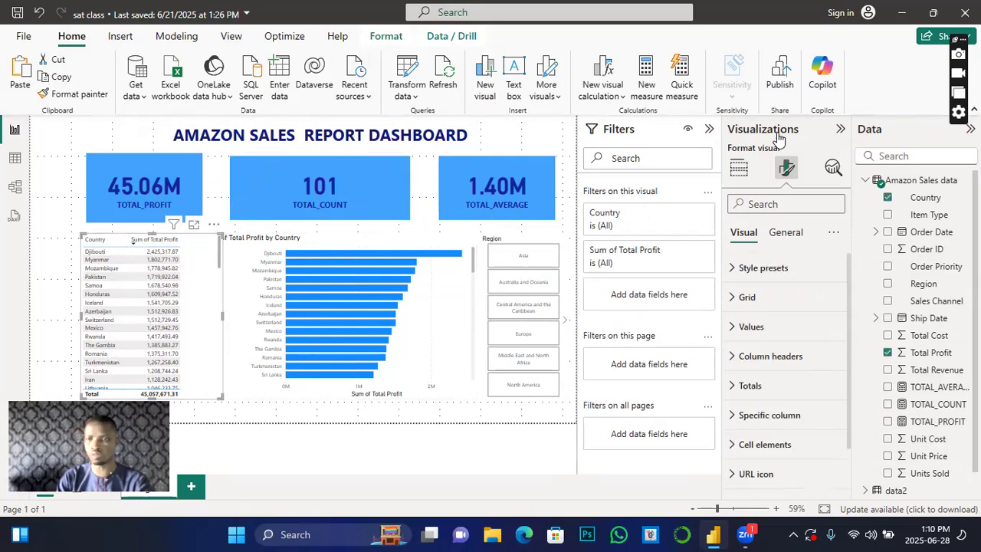
{"action": "left_click", "coordinate": [739, 327]}
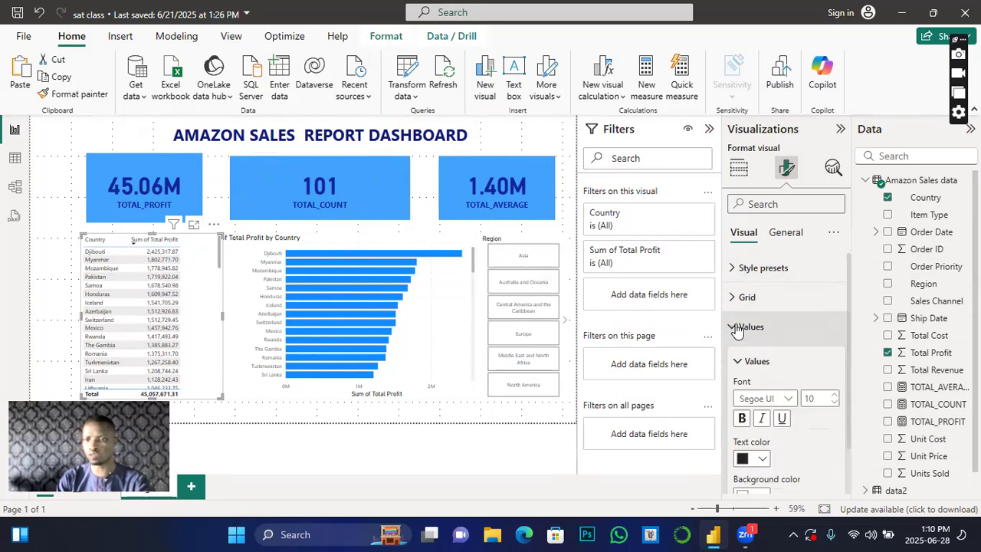
{"action": "left_click", "coordinate": [758, 459]}
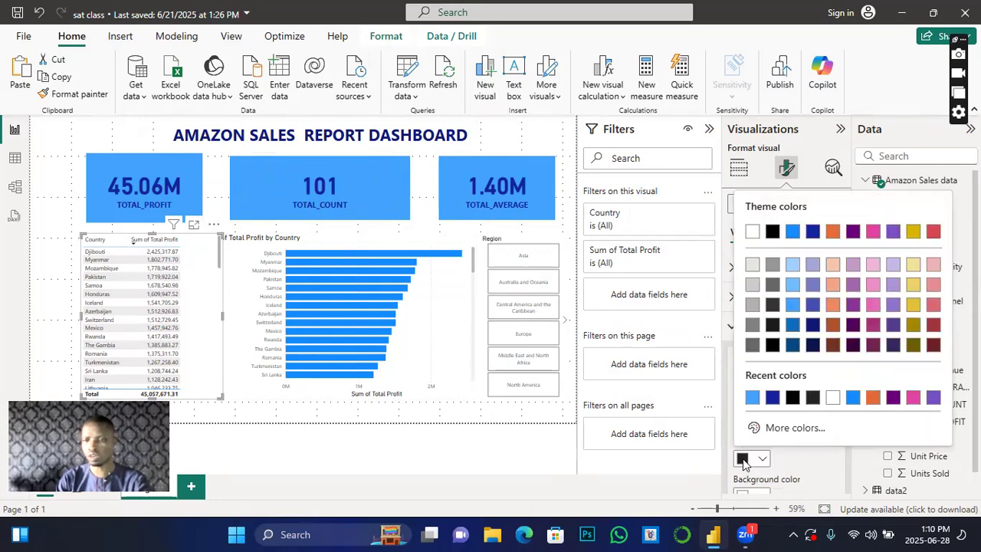
{"action": "left_click", "coordinate": [793, 397]}
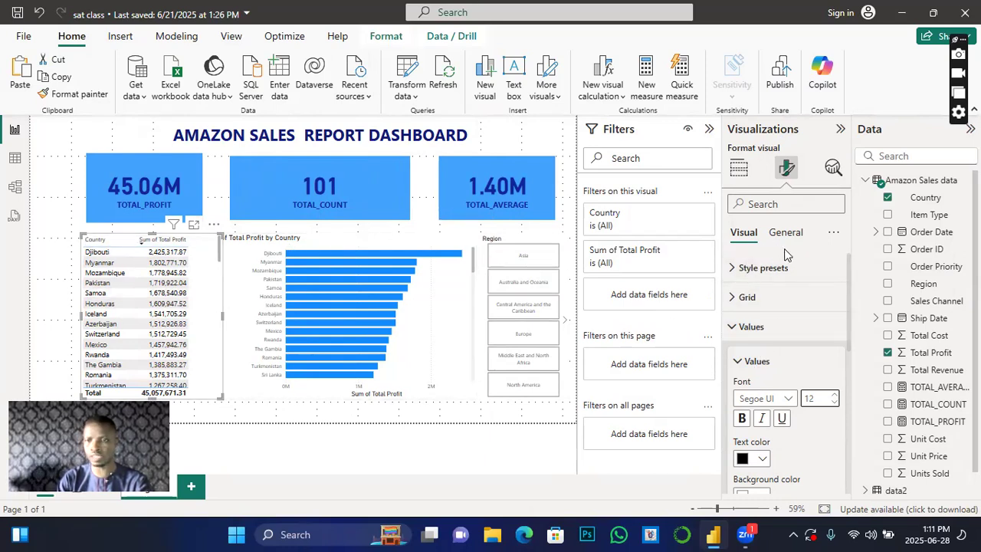
- Toggle bold off and back on for the table's totals row and try a black background on it
{"action": "scroll", "coordinate": [759, 383], "scroll_direction": "down", "scroll_amount": 3}
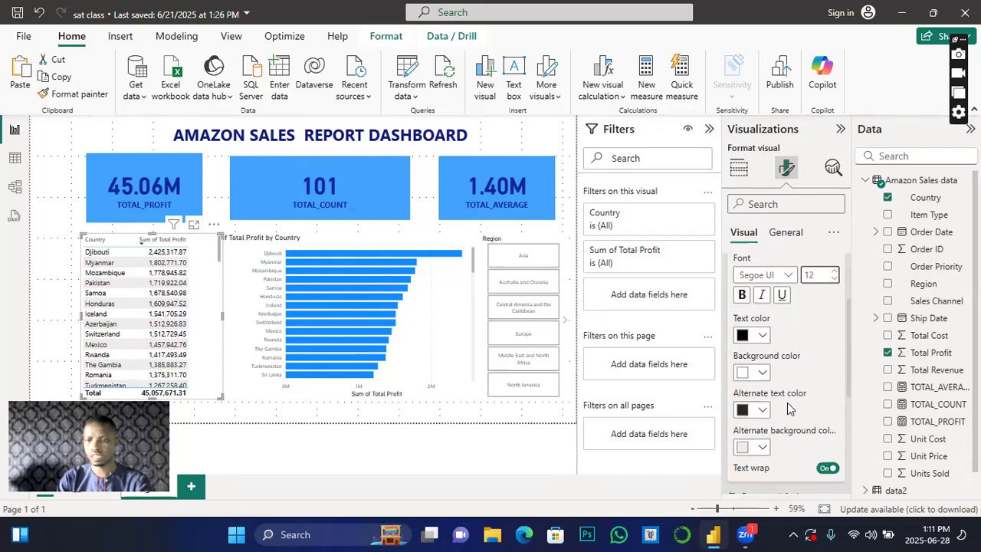
{"action": "scroll", "coordinate": [776, 408], "scroll_direction": "down", "scroll_amount": 3}
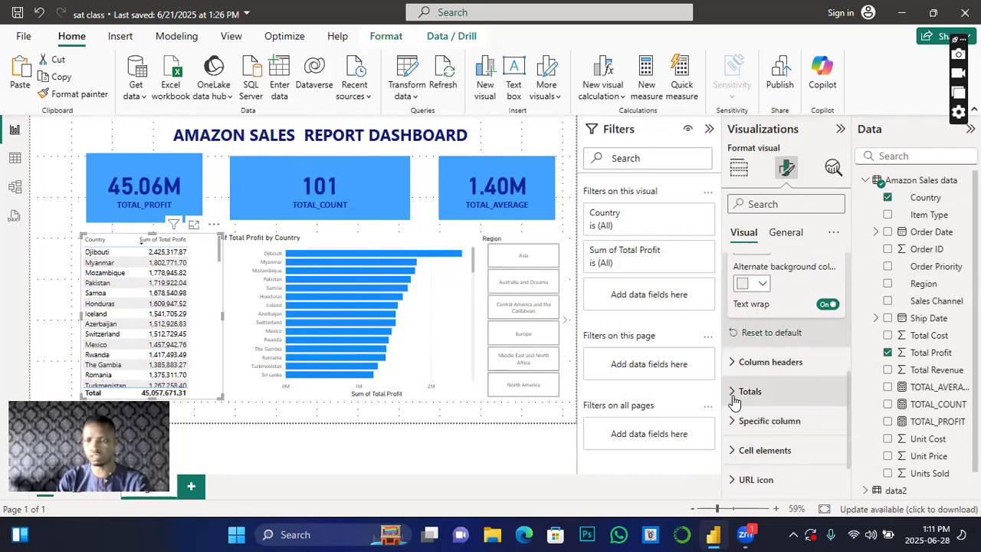
{"action": "left_click", "coordinate": [732, 397]}
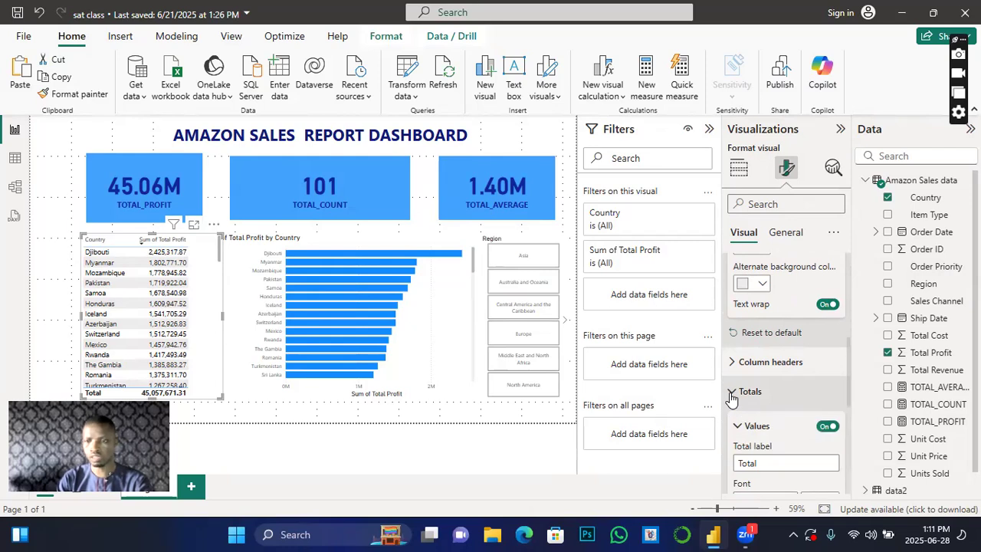
{"action": "scroll", "coordinate": [737, 417], "scroll_direction": "down", "scroll_amount": 2}
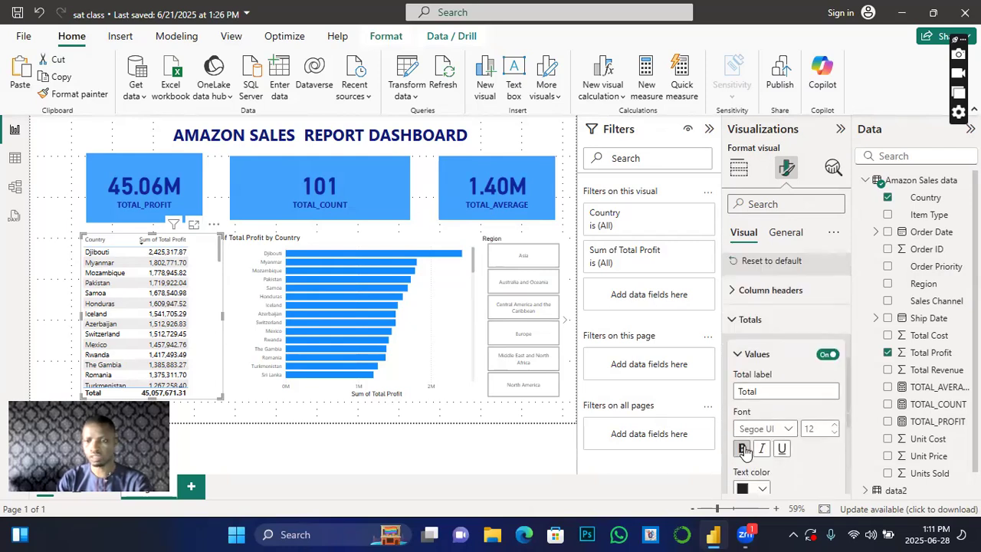
{"action": "left_click", "coordinate": [742, 449]}
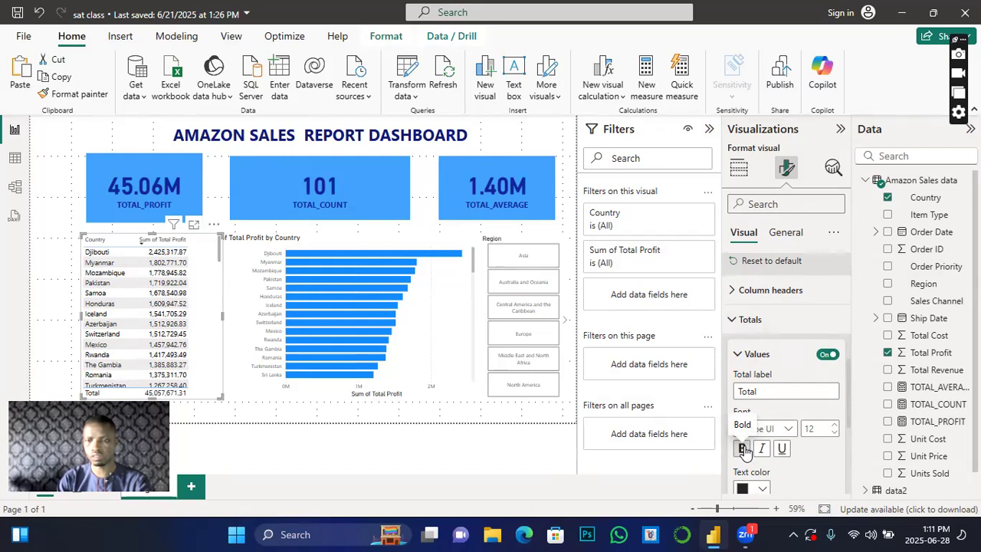
{"action": "left_click", "coordinate": [743, 449]}
{"action": "scroll", "coordinate": [743, 445], "scroll_direction": "down", "scroll_amount": 4}
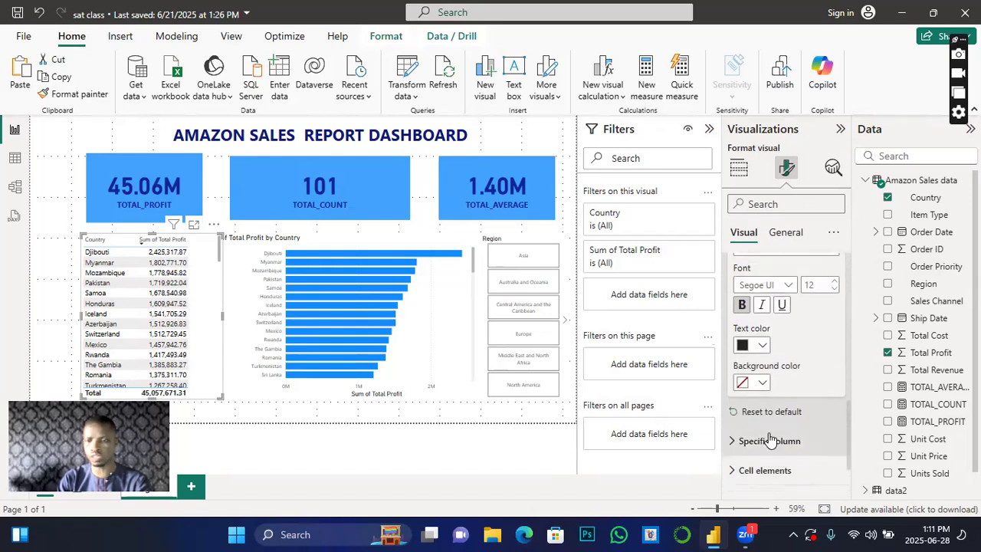
{"action": "left_click", "coordinate": [763, 384]}
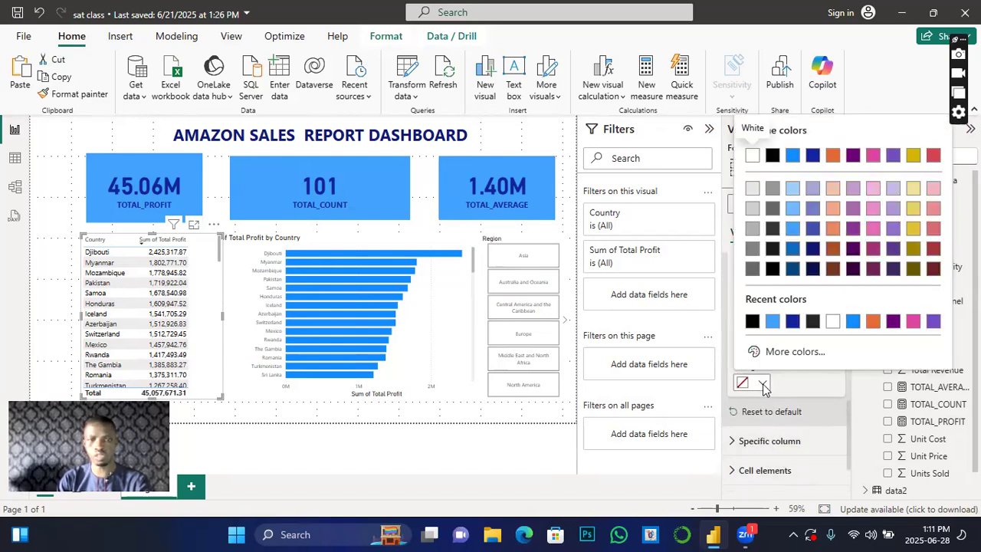
{"action": "left_click", "coordinate": [751, 321]}
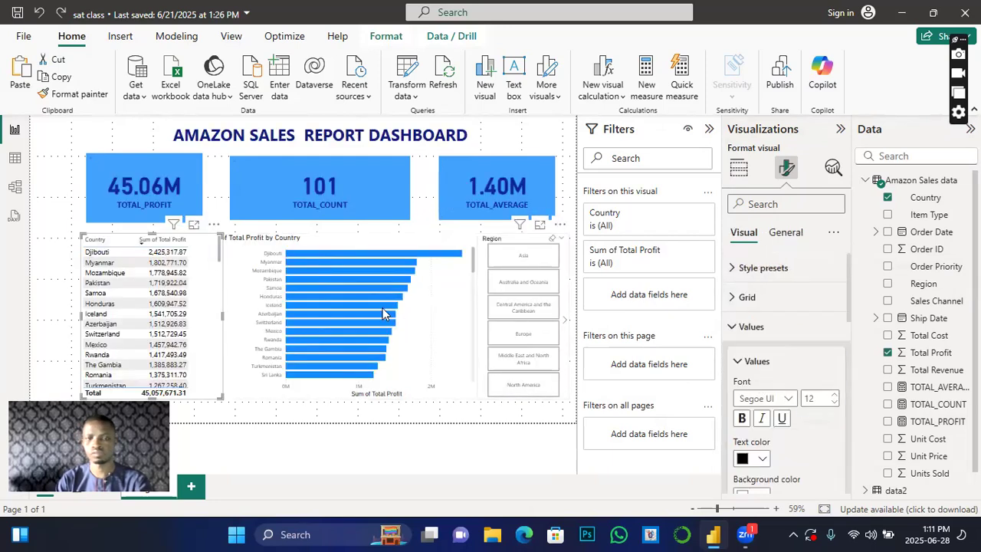
- Turn on the shadow effect for the TOTAL_PROFIT card and set the shadow color to light blue
{"action": "left_click", "coordinate": [194, 177]}
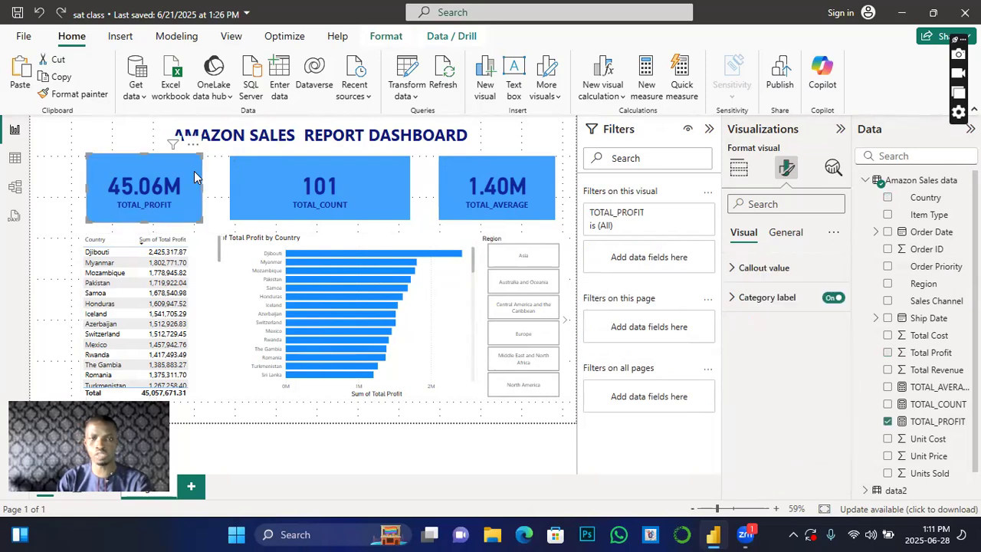
{"action": "left_click", "coordinate": [782, 234]}
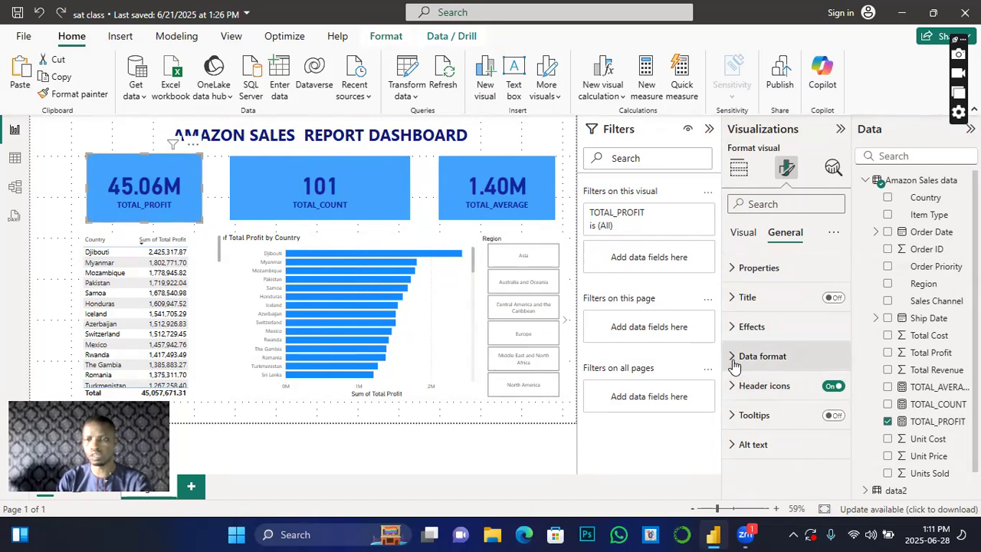
{"action": "left_click", "coordinate": [731, 332]}
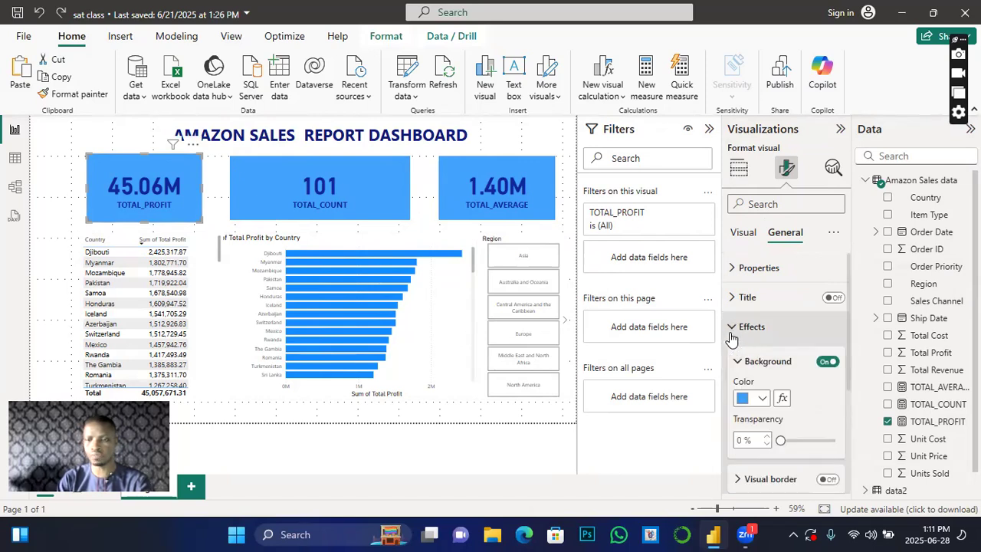
{"action": "scroll", "coordinate": [789, 417], "scroll_direction": "down", "scroll_amount": 3}
{"action": "scroll", "coordinate": [775, 429], "scroll_direction": "down", "scroll_amount": 1}
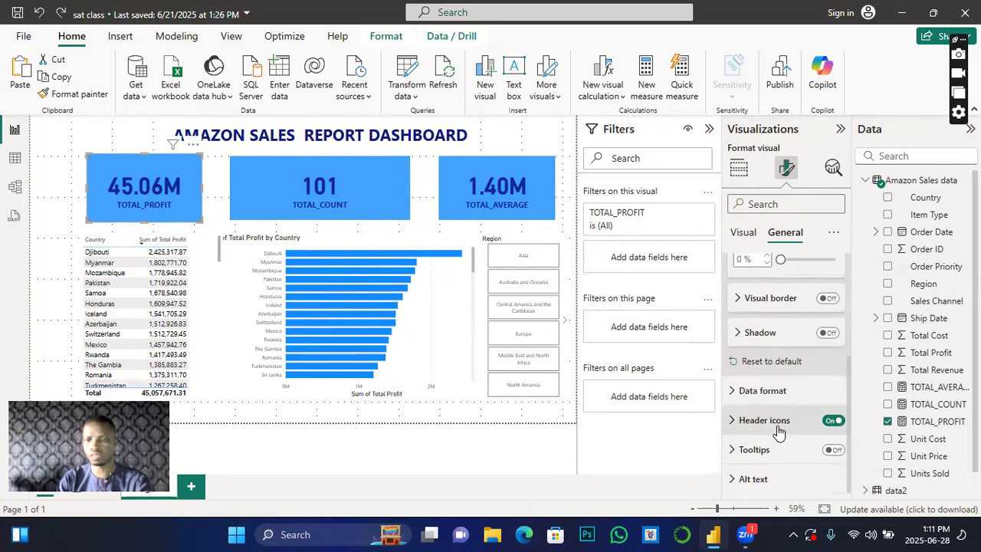
{"action": "left_click", "coordinate": [827, 333]}
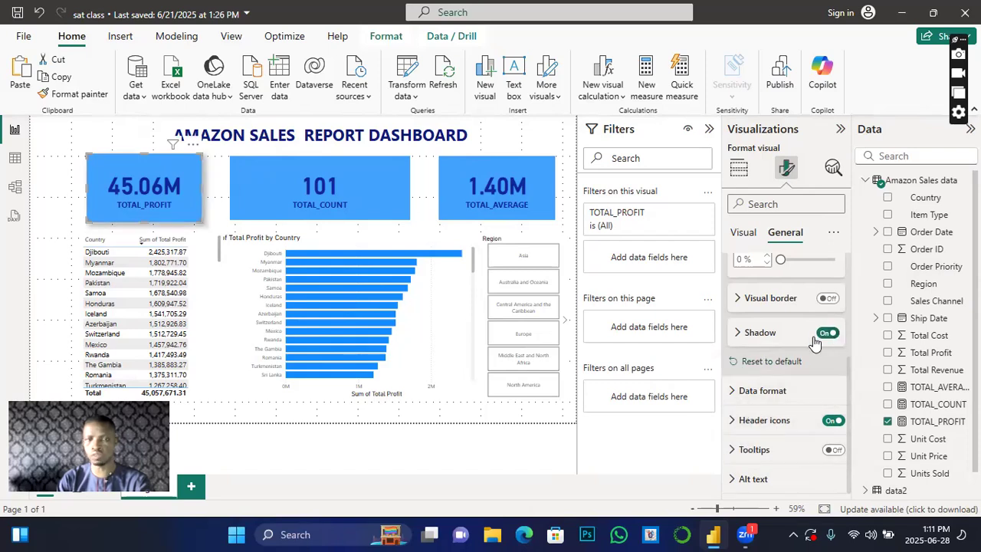
{"action": "left_click", "coordinate": [737, 334]}
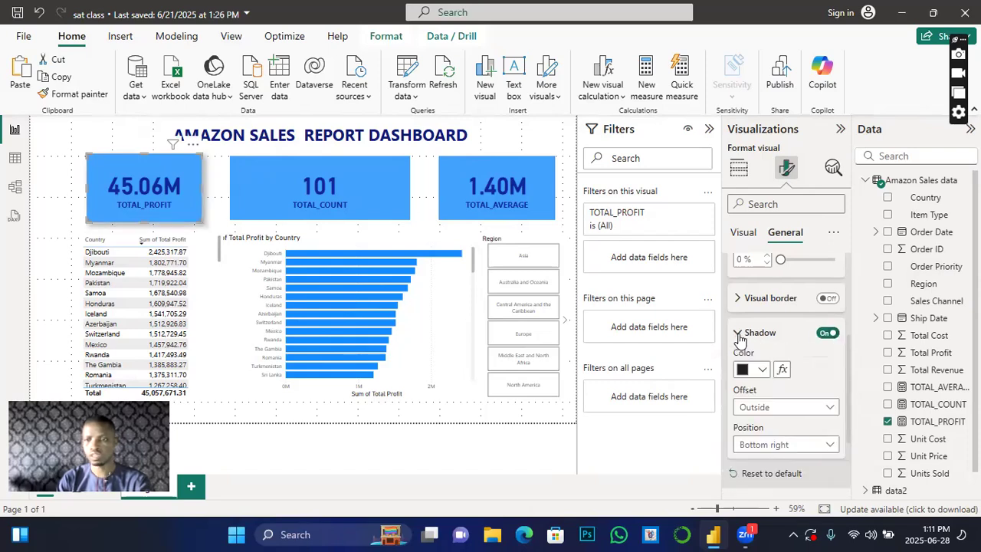
{"action": "left_click", "coordinate": [758, 369]}
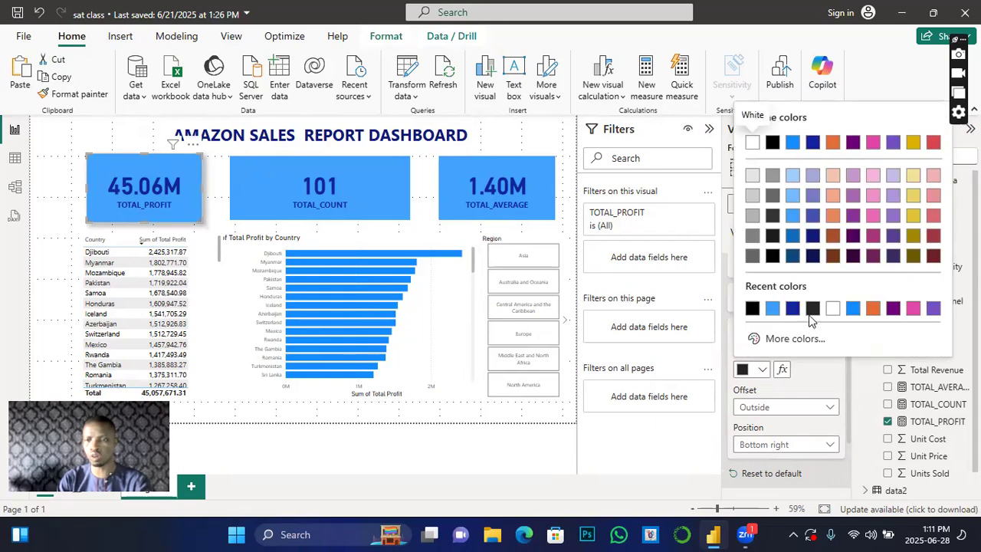
{"action": "left_click", "coordinate": [771, 308]}
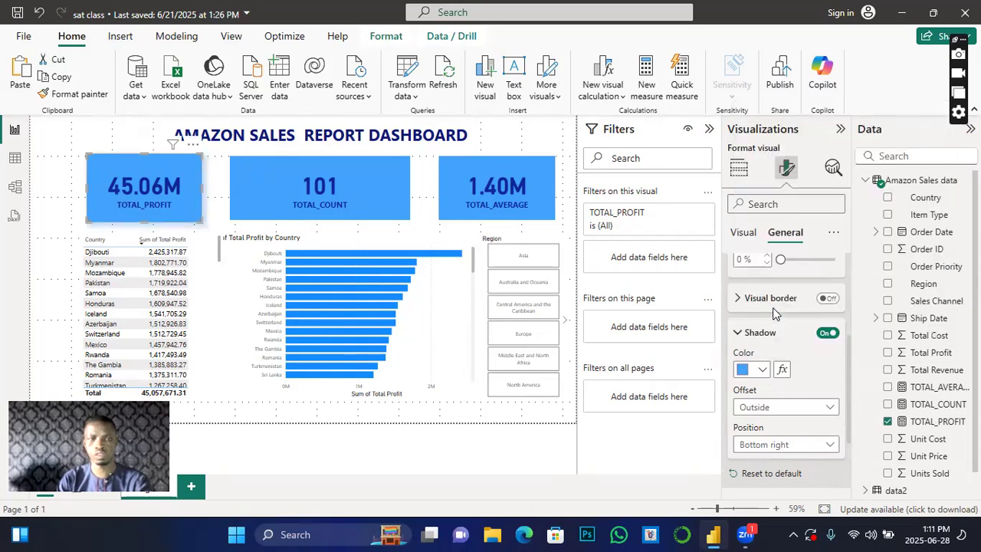
- Set the TOTAL_PROFIT card's callout value color to white
{"action": "left_click", "coordinate": [373, 185]}
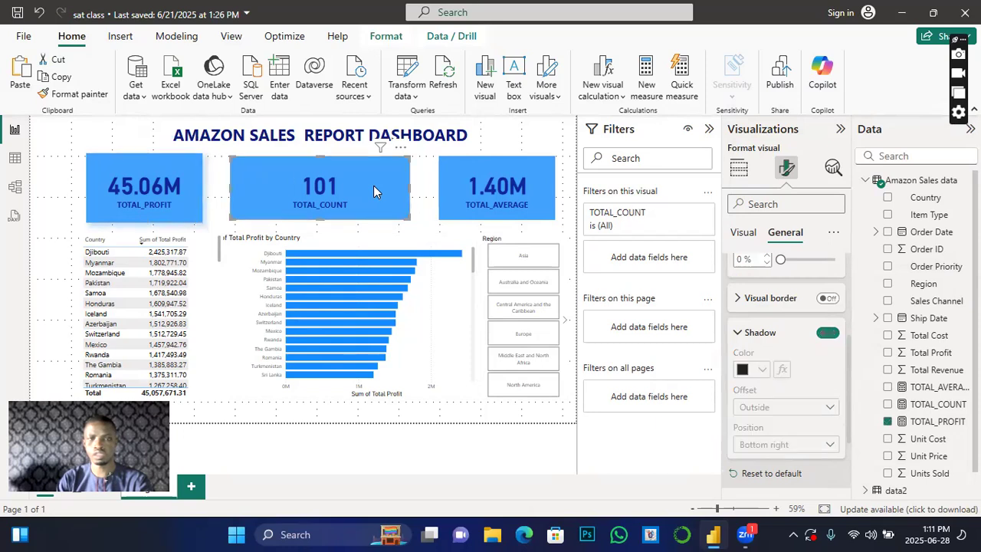
{"action": "left_click", "coordinate": [192, 203]}
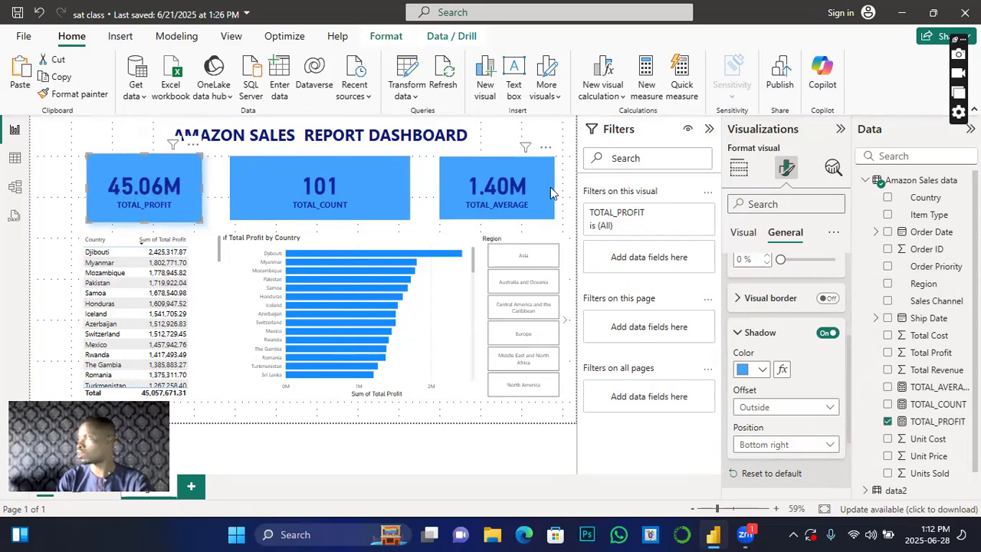
{"action": "left_click", "coordinate": [741, 233]}
{"action": "left_click", "coordinate": [736, 270]}
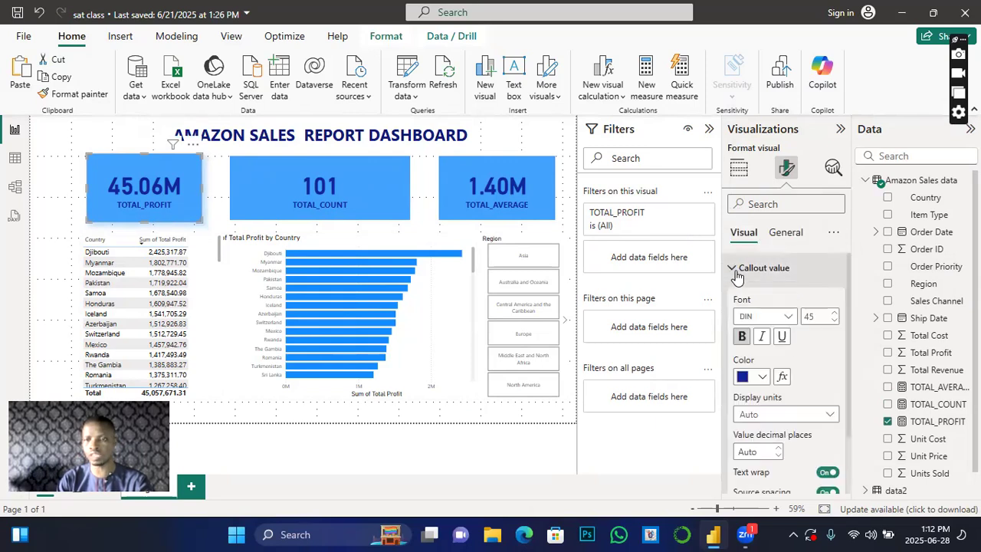
{"action": "left_click", "coordinate": [762, 376]}
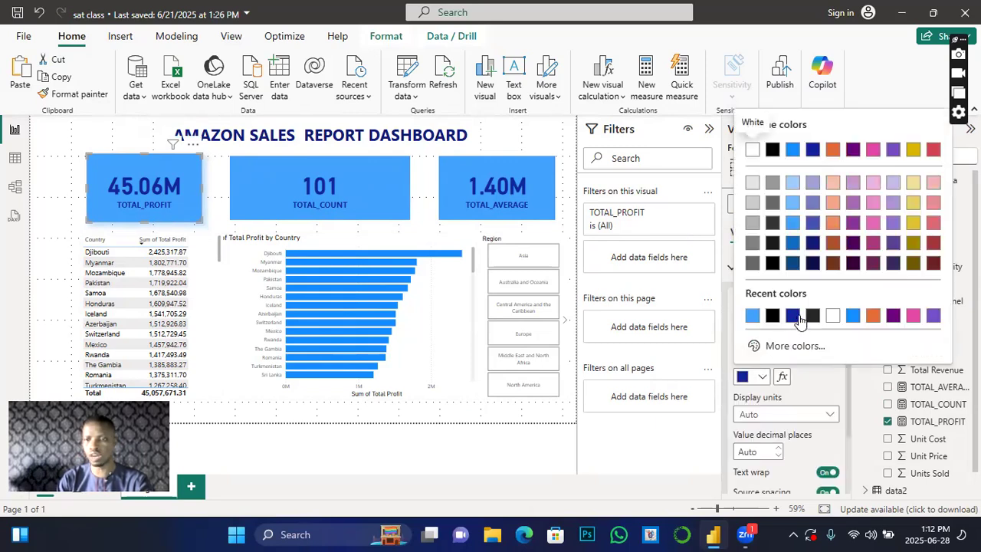
{"action": "left_click", "coordinate": [833, 316]}
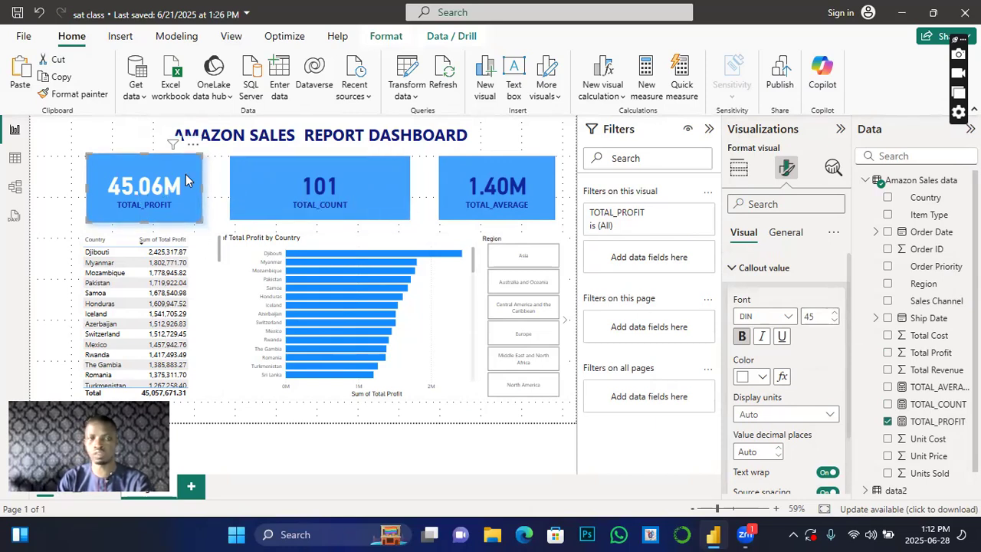
- Copy the TOTAL_PROFIT card's formatting to the TOTAL_COUNT and TOTAL_AVERAGE cards with the format painter
{"action": "left_click", "coordinate": [61, 94]}
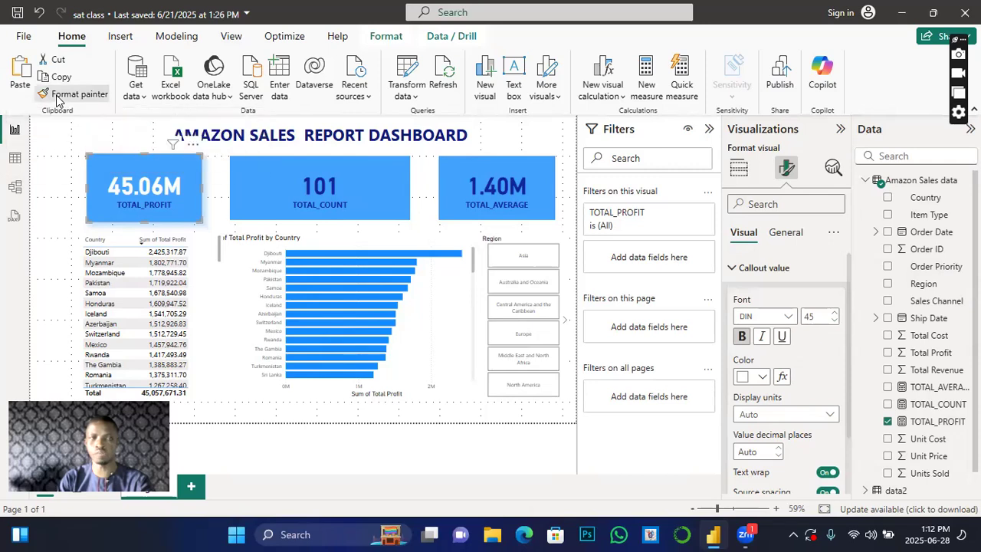
{"action": "left_click", "coordinate": [267, 184]}
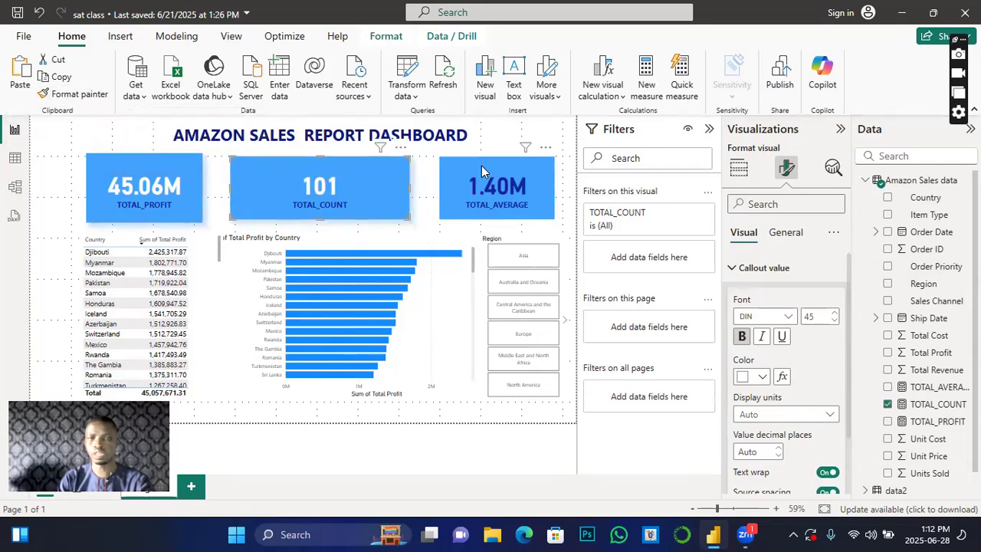
{"action": "left_click", "coordinate": [52, 96]}
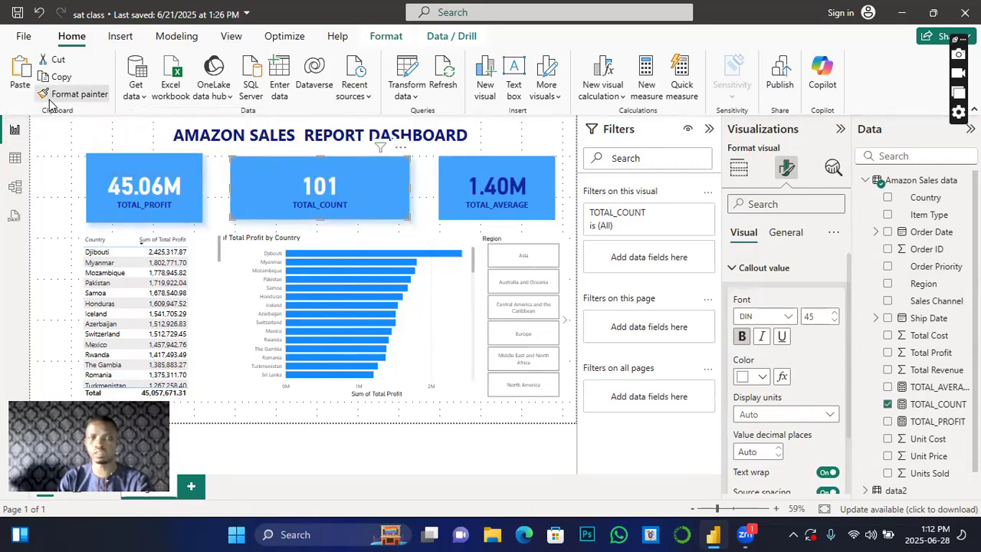
{"action": "left_click", "coordinate": [453, 172]}
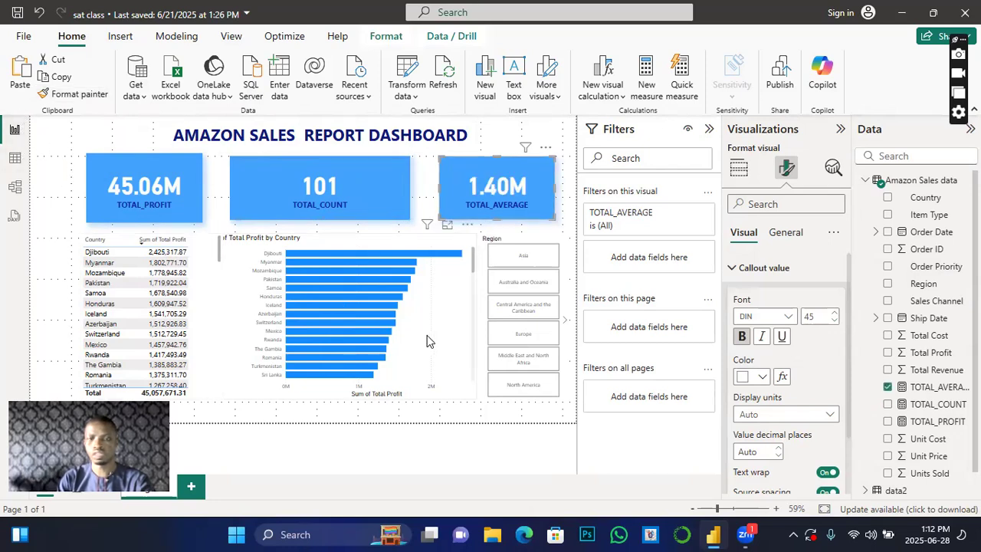
- Format the country profit bar chart's Y-axis values with black text and font size 11
{"action": "left_click", "coordinate": [446, 298]}
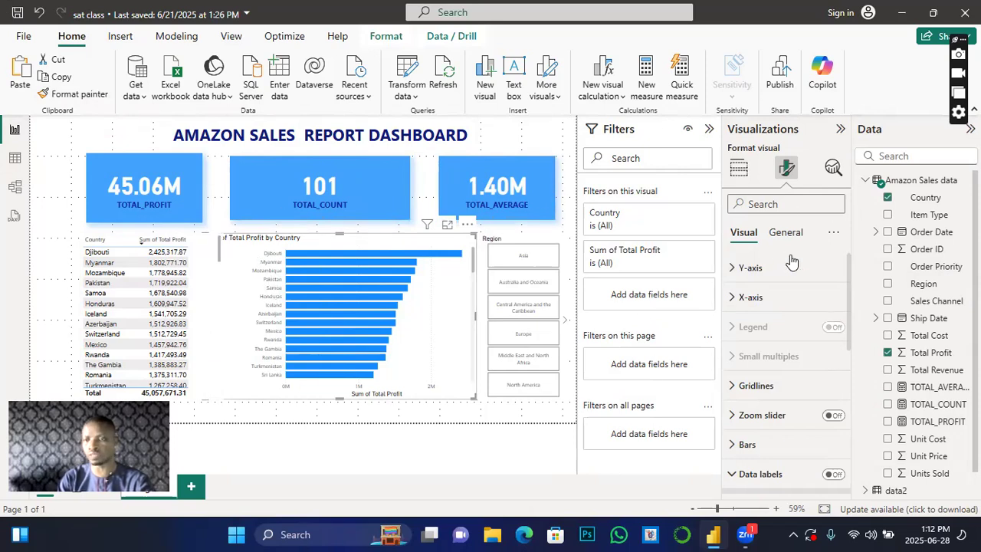
{"action": "left_click", "coordinate": [737, 268]}
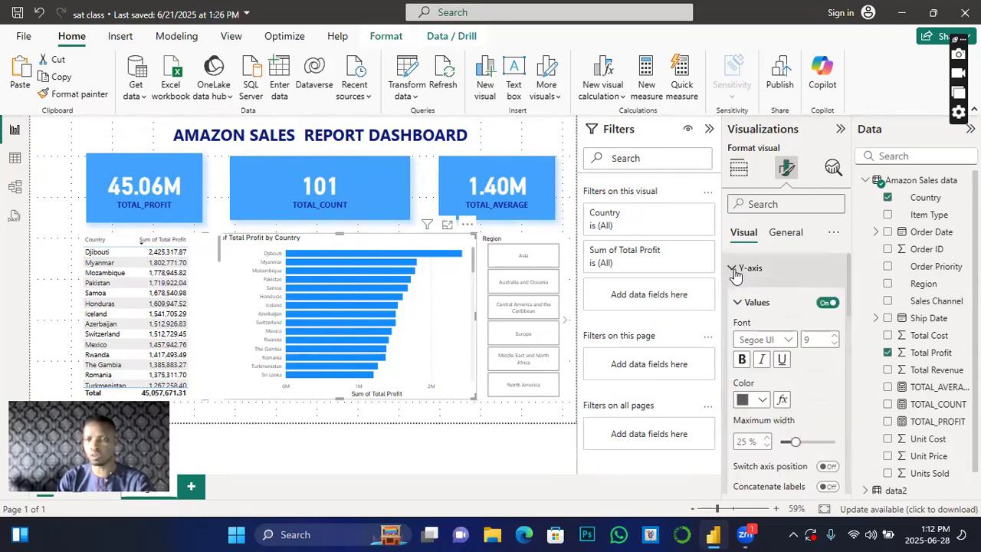
{"action": "left_click", "coordinate": [760, 400]}
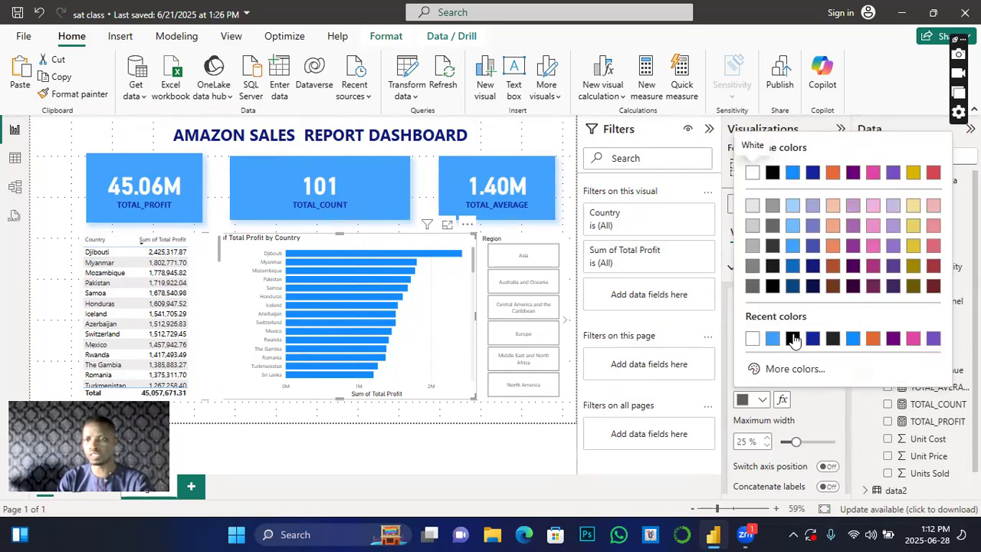
{"action": "left_click", "coordinate": [793, 339]}
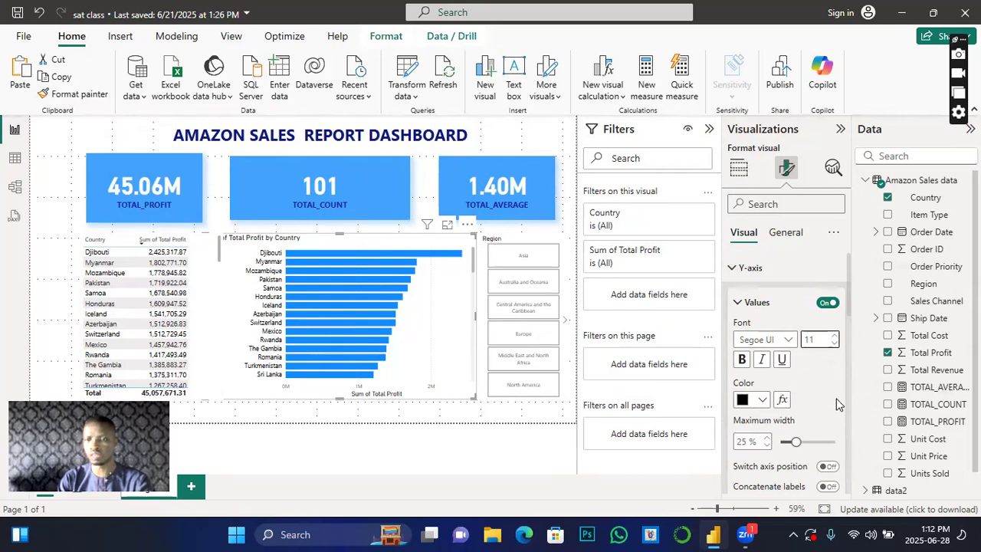
- Turn on data labels for the country profit bar chart
{"action": "scroll", "coordinate": [838, 403], "scroll_direction": "down", "scroll_amount": 4}
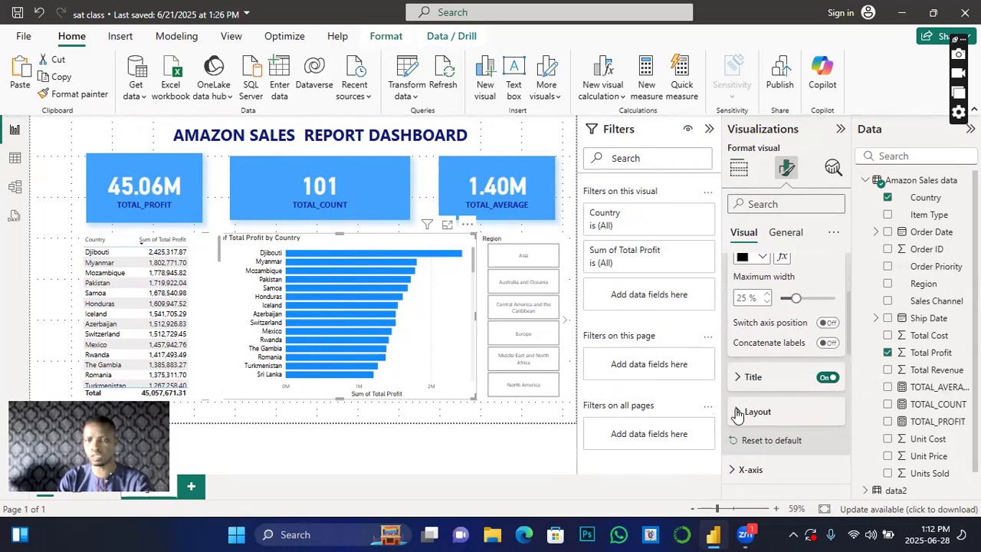
{"action": "left_click", "coordinate": [737, 411]}
{"action": "scroll", "coordinate": [735, 413], "scroll_direction": "down", "scroll_amount": 4}
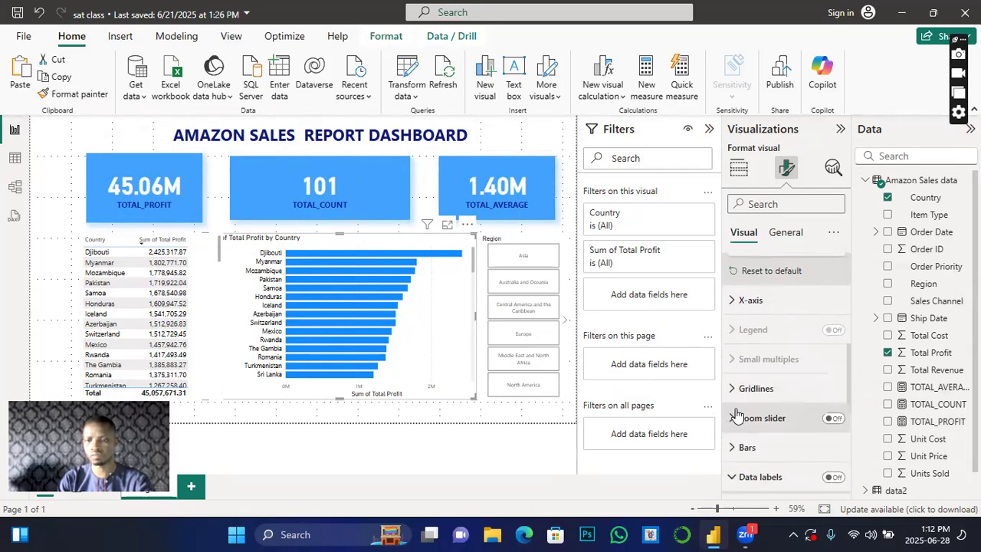
{"action": "scroll", "coordinate": [736, 415], "scroll_direction": "down", "scroll_amount": 1}
{"action": "left_click", "coordinate": [734, 382]}
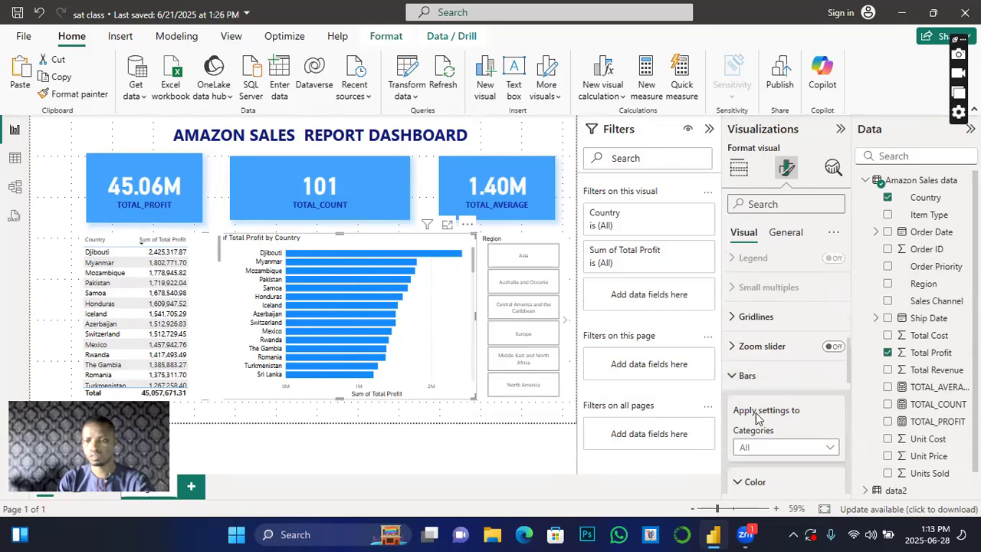
{"action": "scroll", "coordinate": [757, 417], "scroll_direction": "down", "scroll_amount": 3}
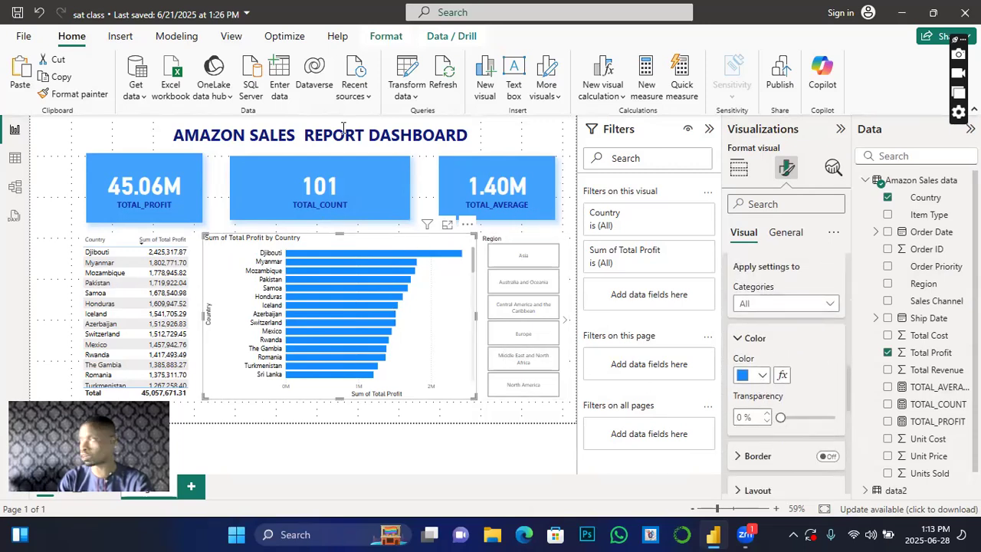
{"action": "scroll", "coordinate": [774, 452], "scroll_direction": "down", "scroll_amount": 2}
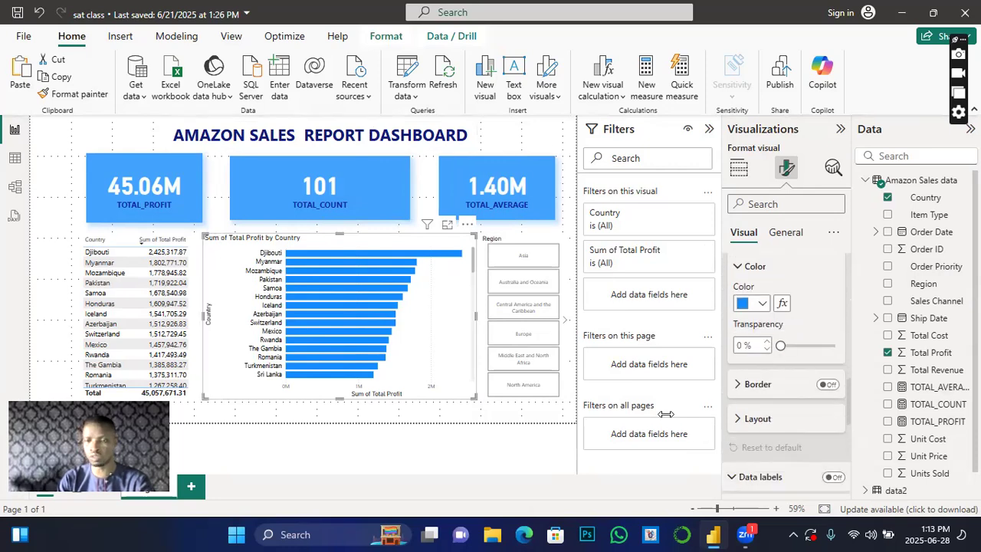
{"action": "left_click", "coordinate": [833, 478]}
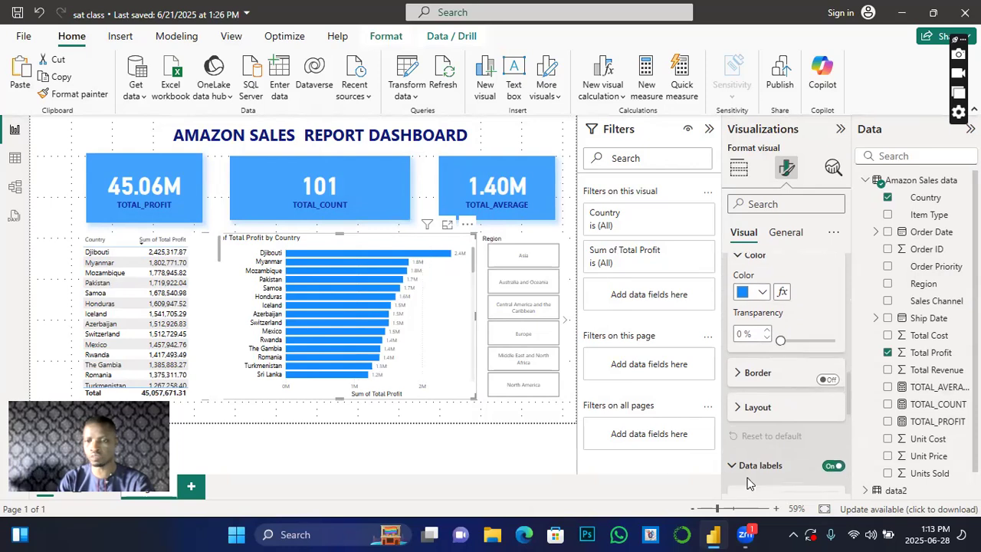
- Set the country profit bar chart's data label values to black with font size 12
{"action": "scroll", "coordinate": [766, 459], "scroll_direction": "down", "scroll_amount": 2}
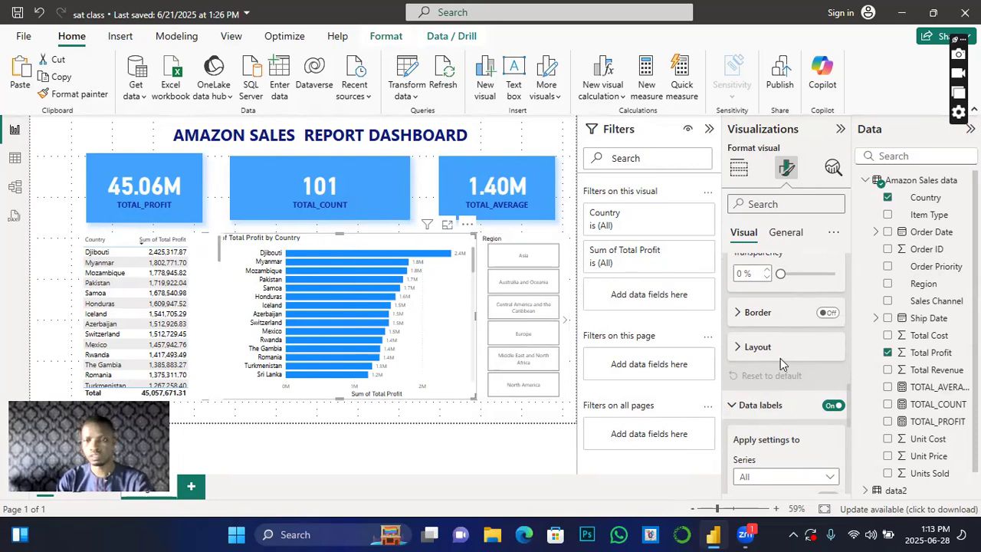
{"action": "scroll", "coordinate": [841, 460], "scroll_direction": "down", "scroll_amount": 5}
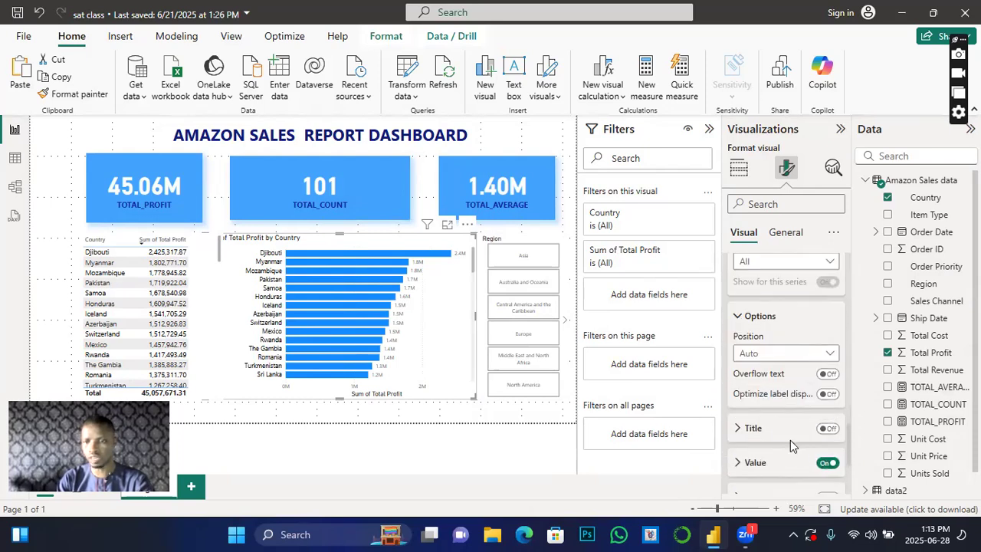
{"action": "scroll", "coordinate": [776, 405], "scroll_direction": "up", "scroll_amount": 3}
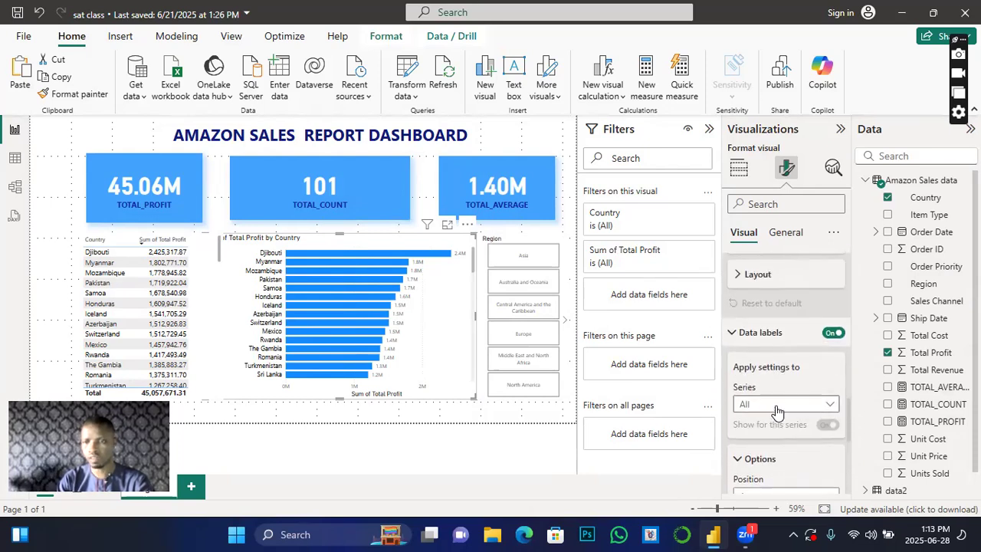
{"action": "scroll", "coordinate": [776, 412], "scroll_direction": "up", "scroll_amount": 1}
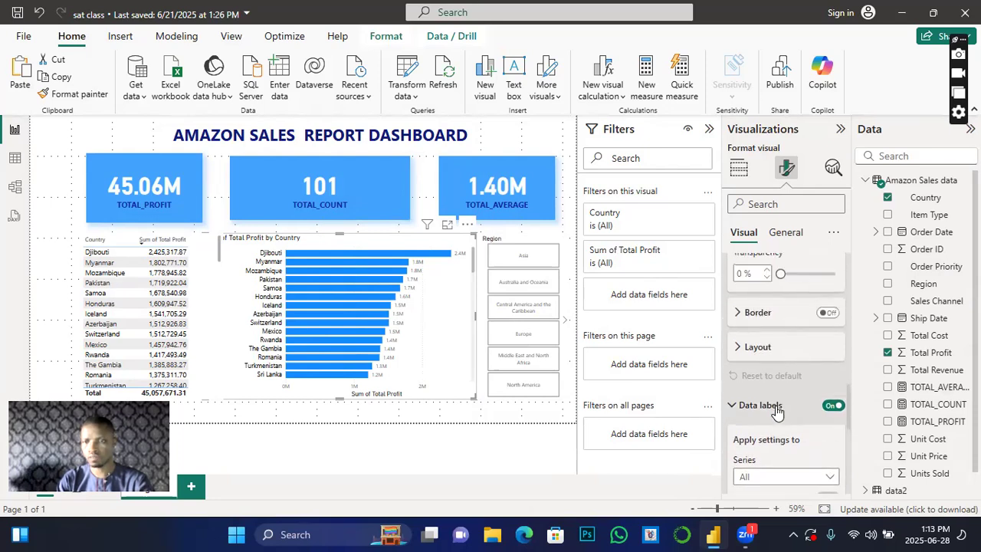
{"action": "scroll", "coordinate": [775, 449], "scroll_direction": "down", "scroll_amount": 1}
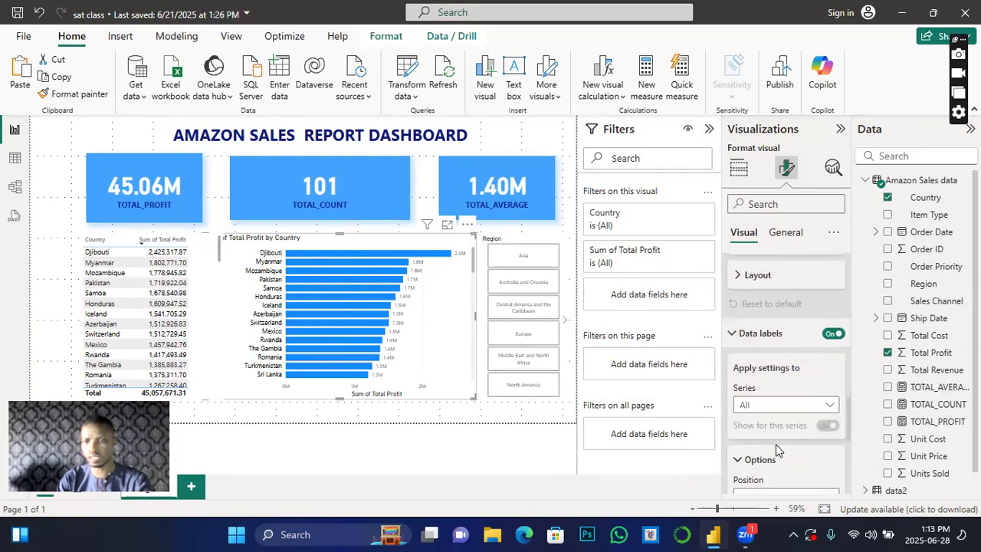
{"action": "scroll", "coordinate": [775, 448], "scroll_direction": "down", "scroll_amount": 2}
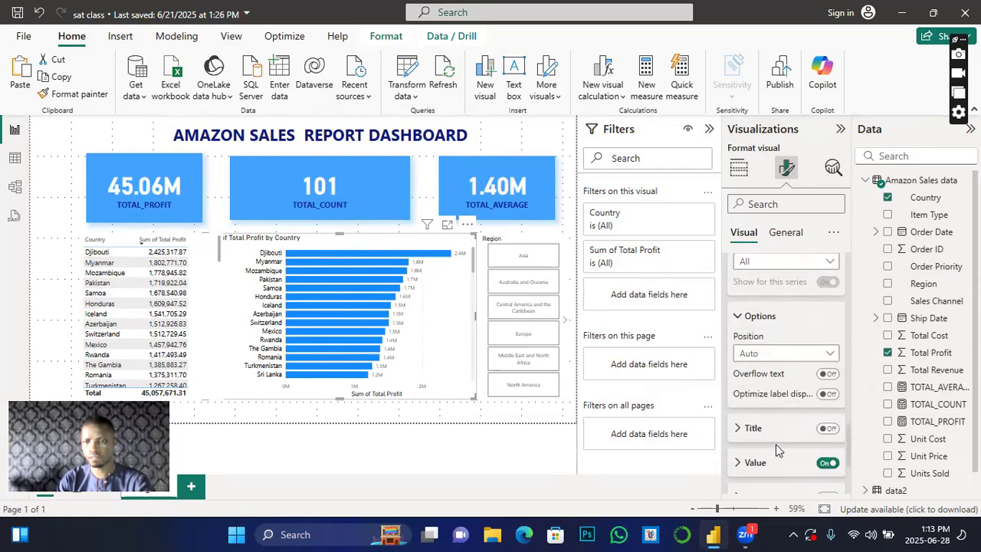
{"action": "left_click", "coordinate": [753, 463]}
{"action": "scroll", "coordinate": [752, 456], "scroll_direction": "down", "scroll_amount": 2}
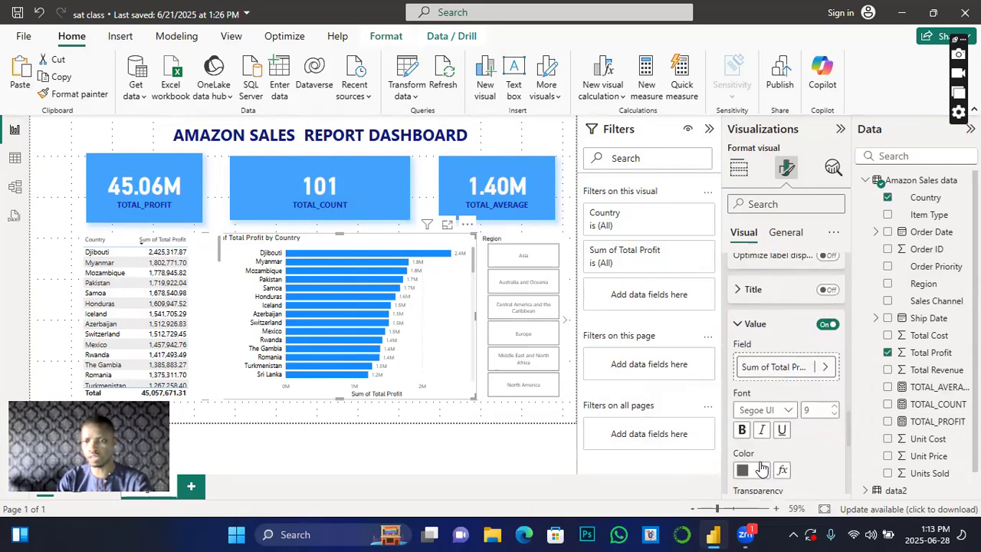
{"action": "left_click", "coordinate": [755, 465]}
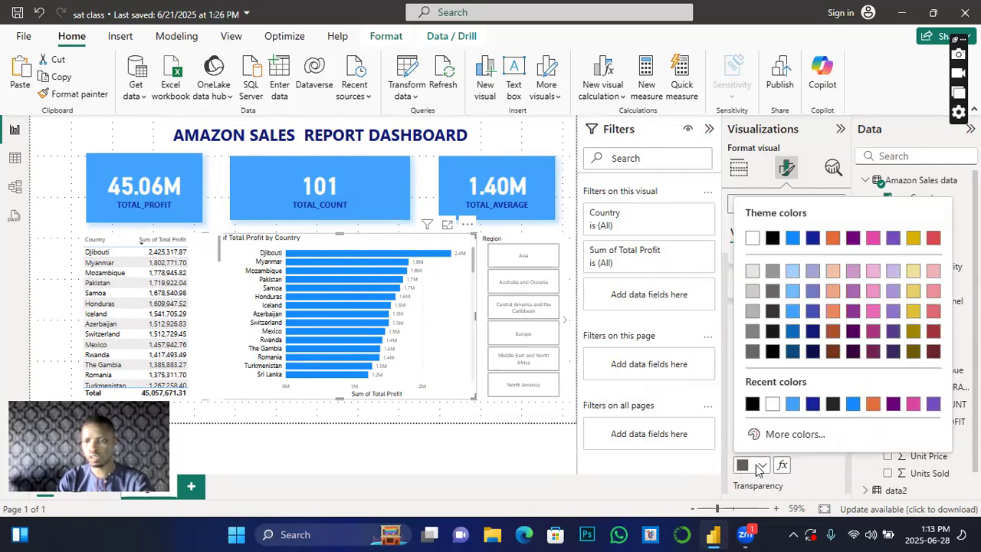
{"action": "left_click", "coordinate": [753, 403]}
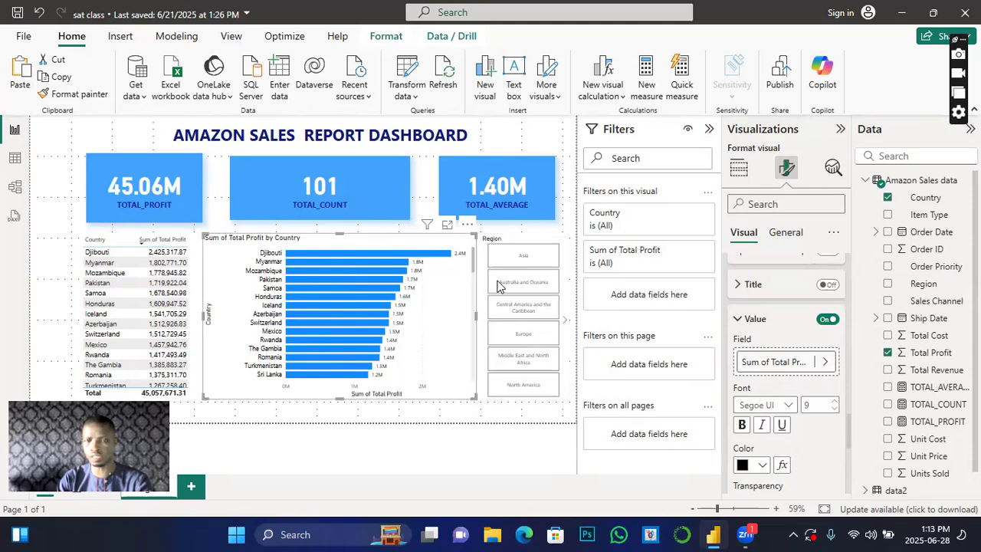
{"action": "scroll", "coordinate": [812, 459], "scroll_direction": "down", "scroll_amount": 2}
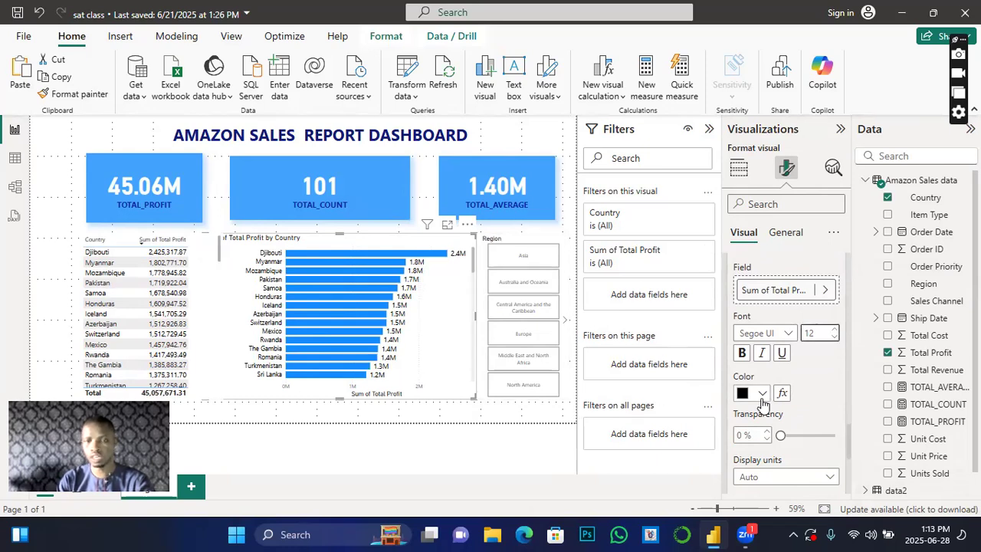
- Turn on the data labels' detail for the country profit bar chart and format it bold, black, size 12
{"action": "scroll", "coordinate": [766, 429], "scroll_direction": "down", "scroll_amount": 4}
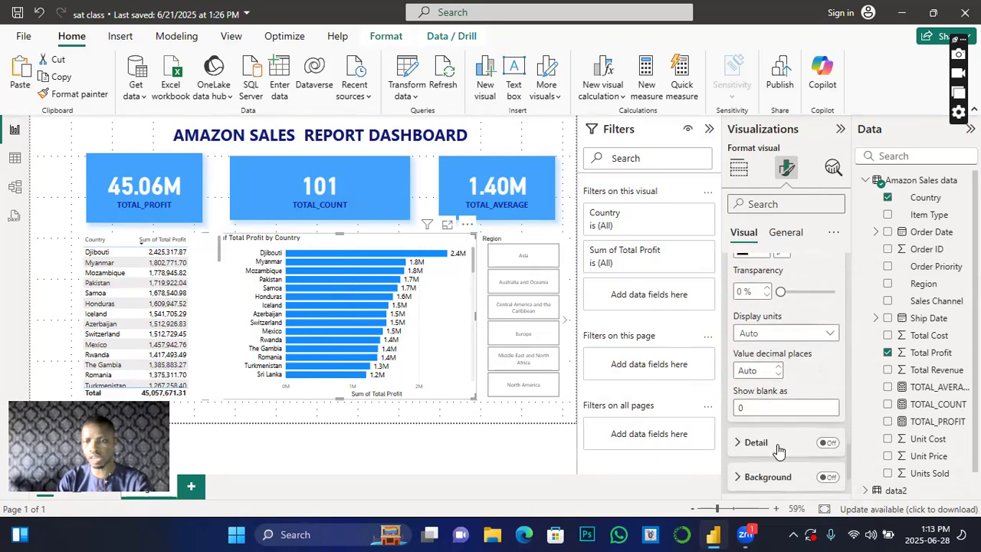
{"action": "left_click", "coordinate": [827, 442]}
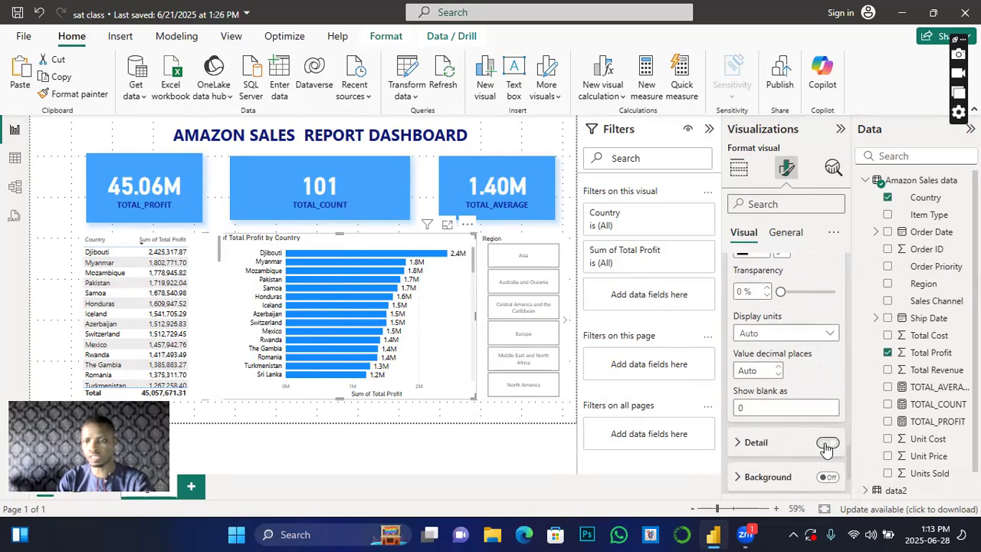
{"action": "scroll", "coordinate": [774, 475], "scroll_direction": "down", "scroll_amount": 2}
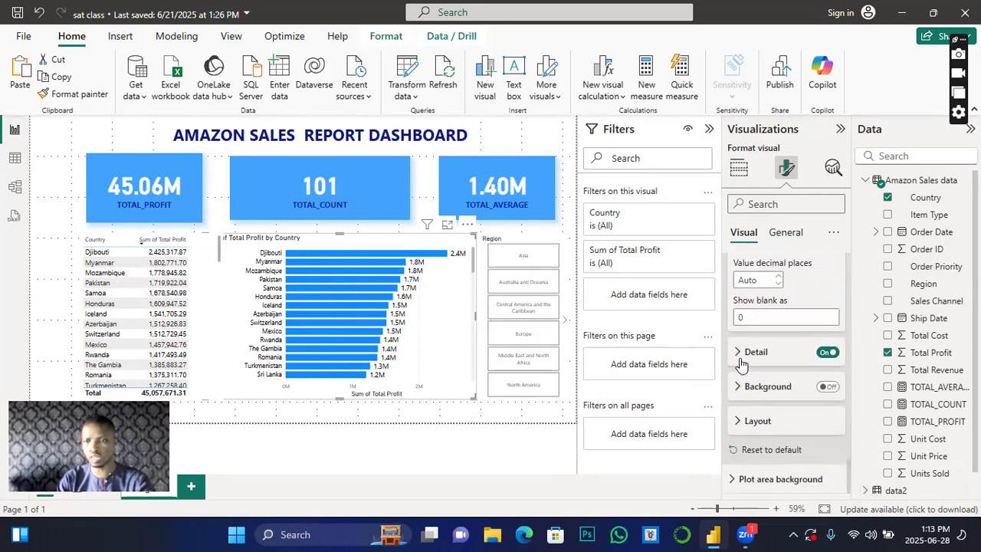
{"action": "left_click", "coordinate": [738, 352]}
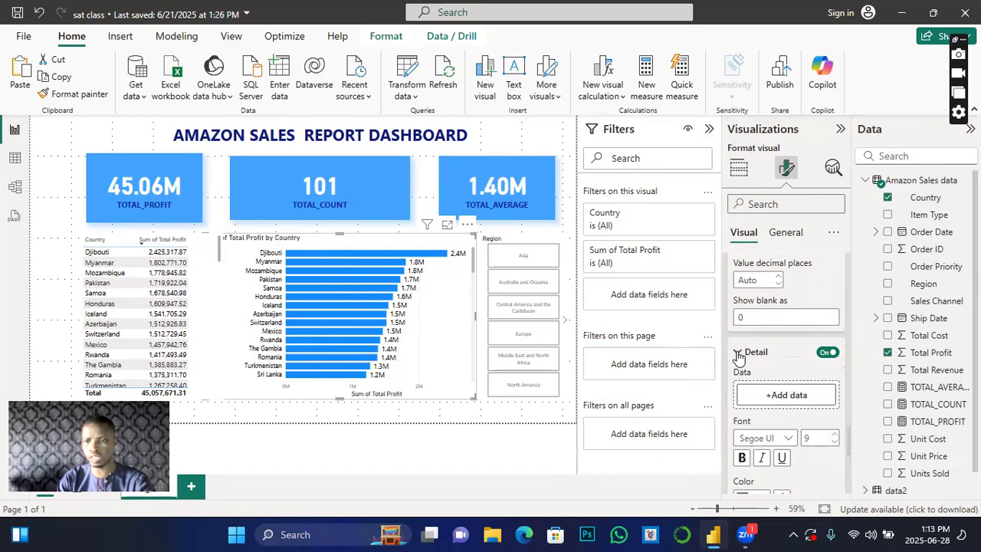
{"action": "left_click", "coordinate": [742, 457]}
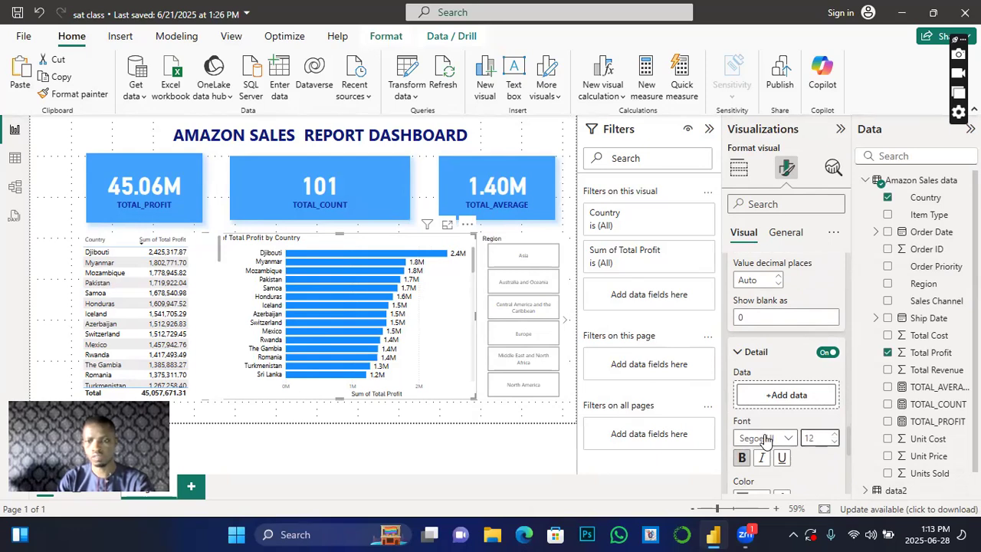
{"action": "scroll", "coordinate": [768, 434], "scroll_direction": "down", "scroll_amount": 2}
{"action": "scroll", "coordinate": [769, 434], "scroll_direction": "down", "scroll_amount": 1}
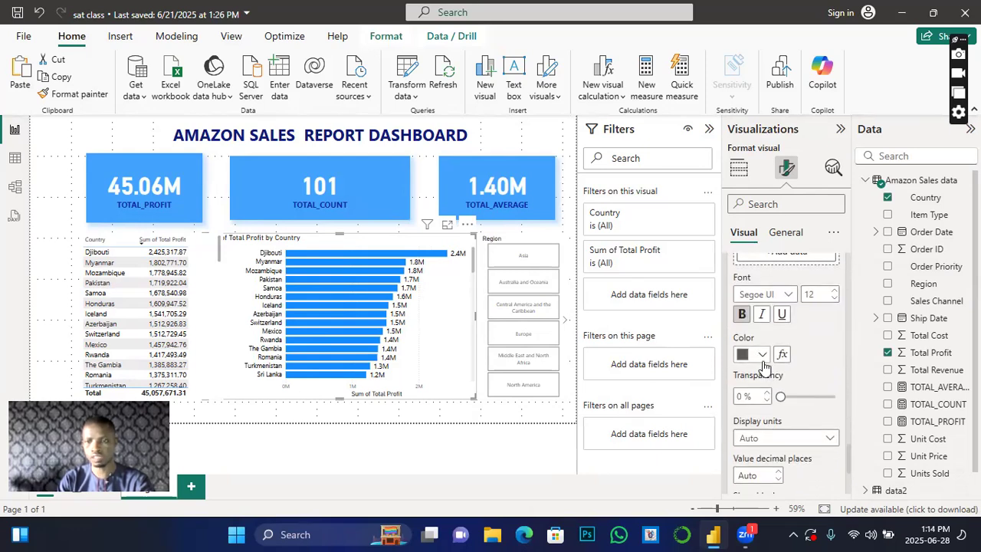
{"action": "left_click", "coordinate": [757, 353]}
{"action": "left_click", "coordinate": [752, 295]}
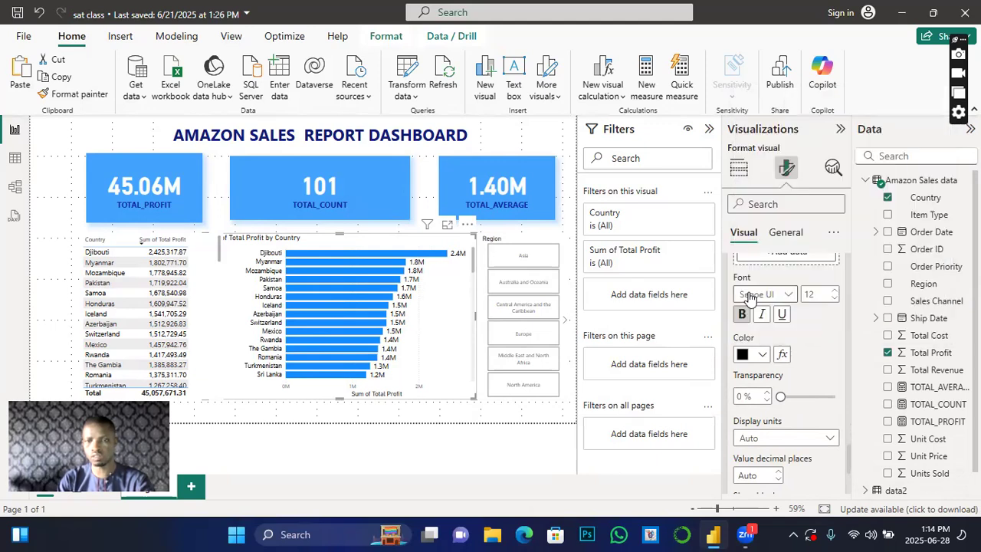
- Turn on the data label background for the country profit bar chart and color it light blue
{"action": "scroll", "coordinate": [745, 421], "scroll_direction": "down", "scroll_amount": 2}
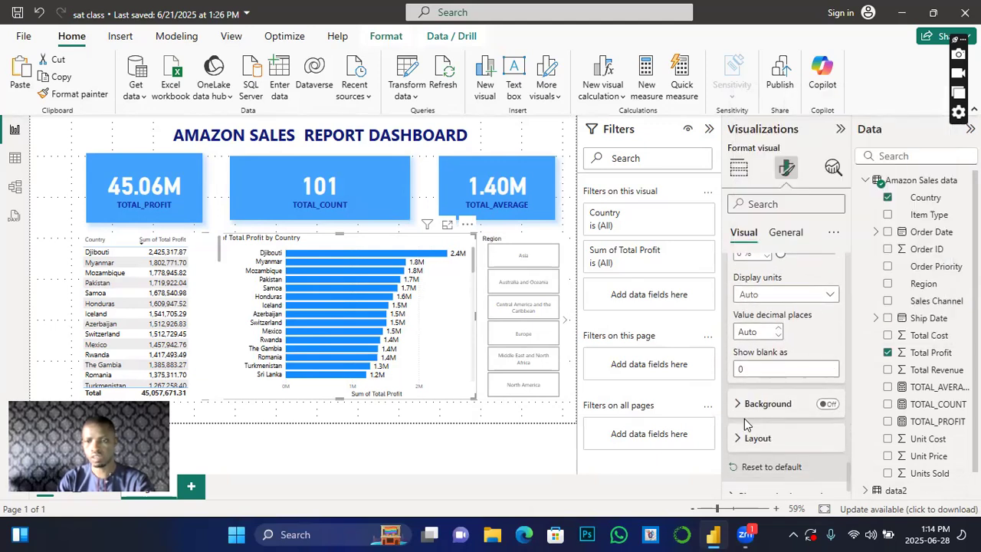
{"action": "left_click", "coordinate": [828, 404]}
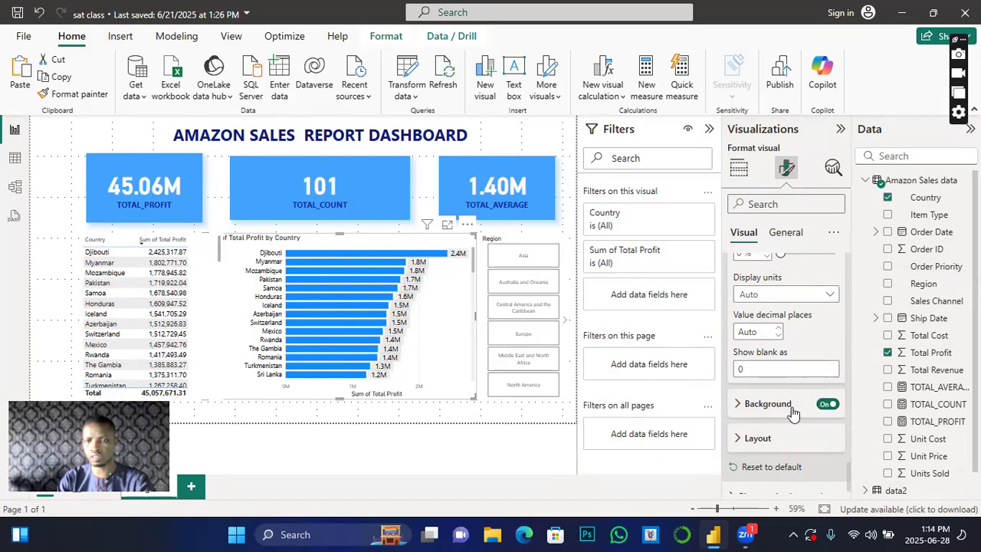
{"action": "left_click", "coordinate": [738, 406]}
{"action": "left_click", "coordinate": [761, 441]}
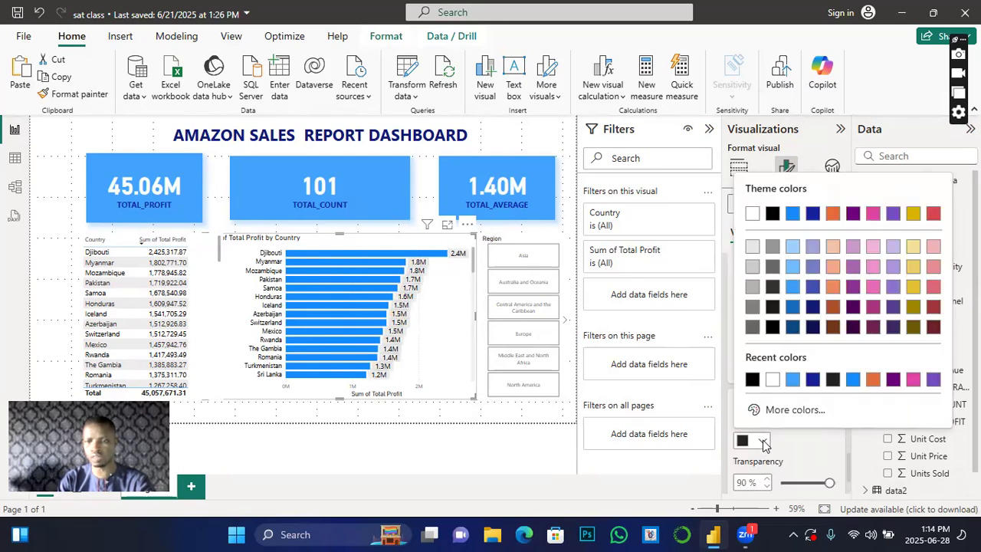
{"action": "left_click", "coordinate": [792, 379]}
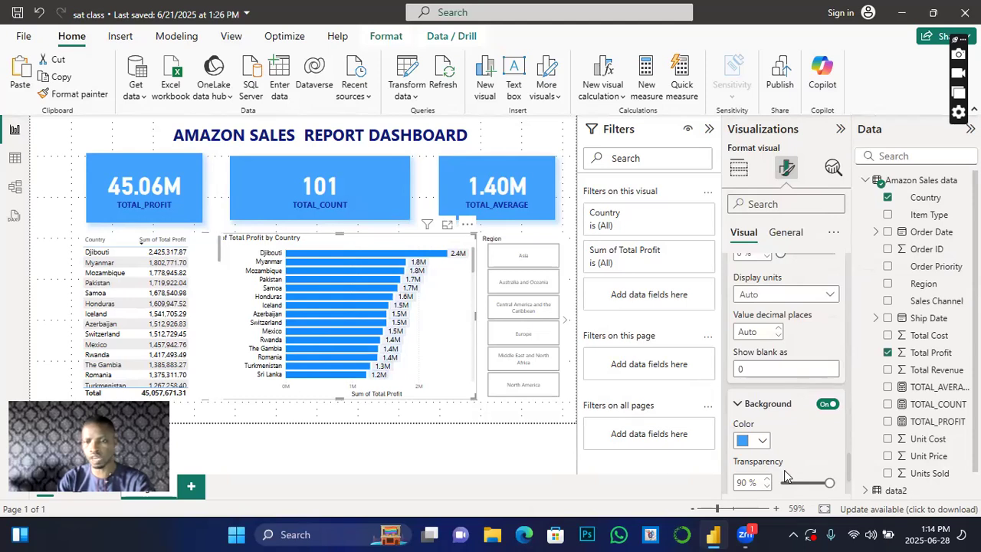
{"action": "scroll", "coordinate": [784, 471], "scroll_direction": "down", "scroll_amount": 3}
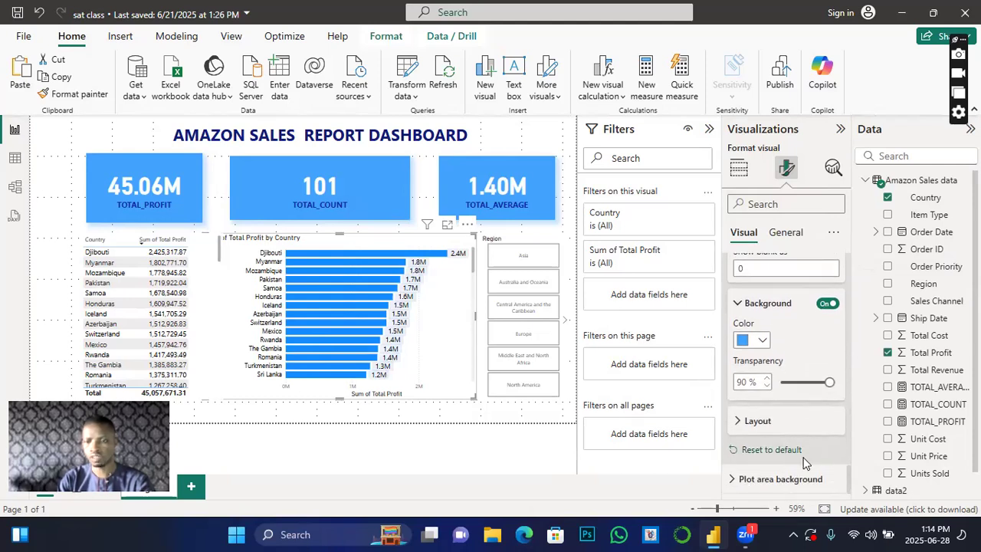
{"action": "left_click", "coordinate": [737, 480]}
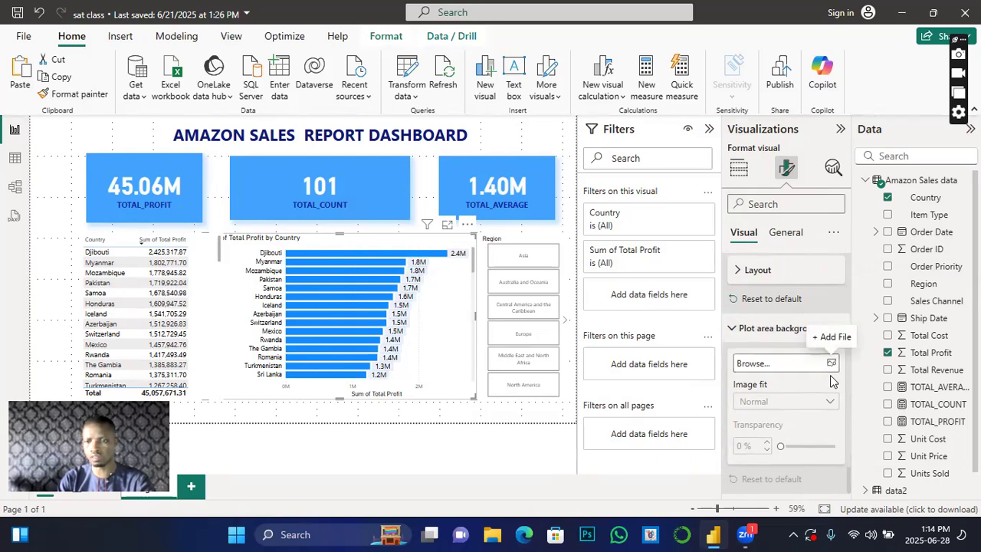
{"action": "scroll", "coordinate": [812, 402], "scroll_direction": "up", "scroll_amount": 10}
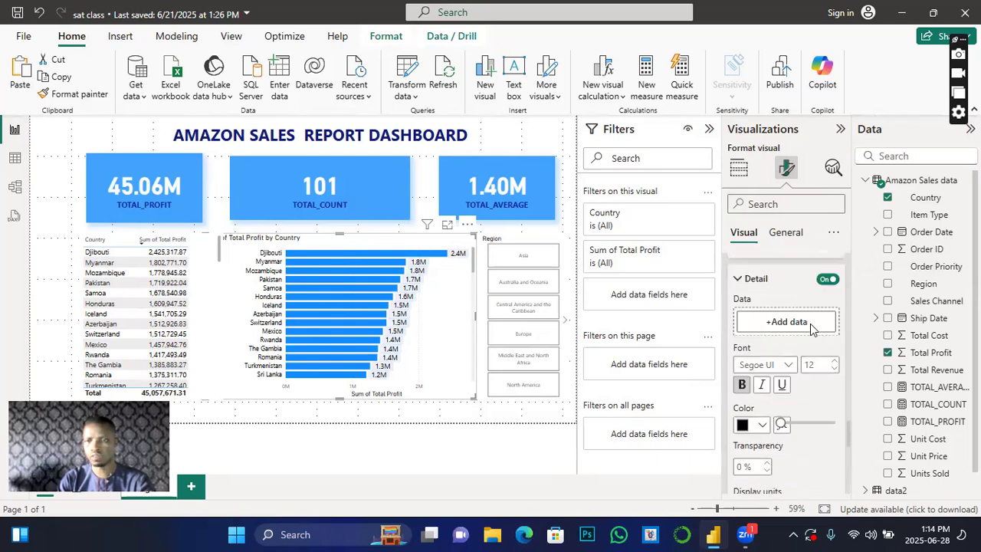
- Try a black background for the whole country profit bar chart
{"action": "left_click", "coordinate": [784, 234]}
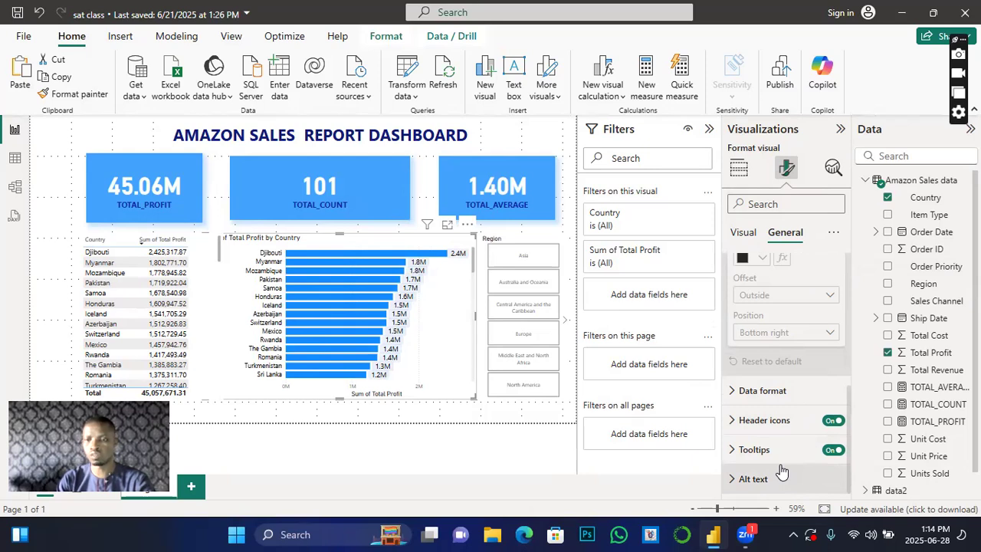
{"action": "scroll", "coordinate": [770, 450], "scroll_direction": "up", "scroll_amount": 3}
{"action": "scroll", "coordinate": [785, 449], "scroll_direction": "up", "scroll_amount": 1}
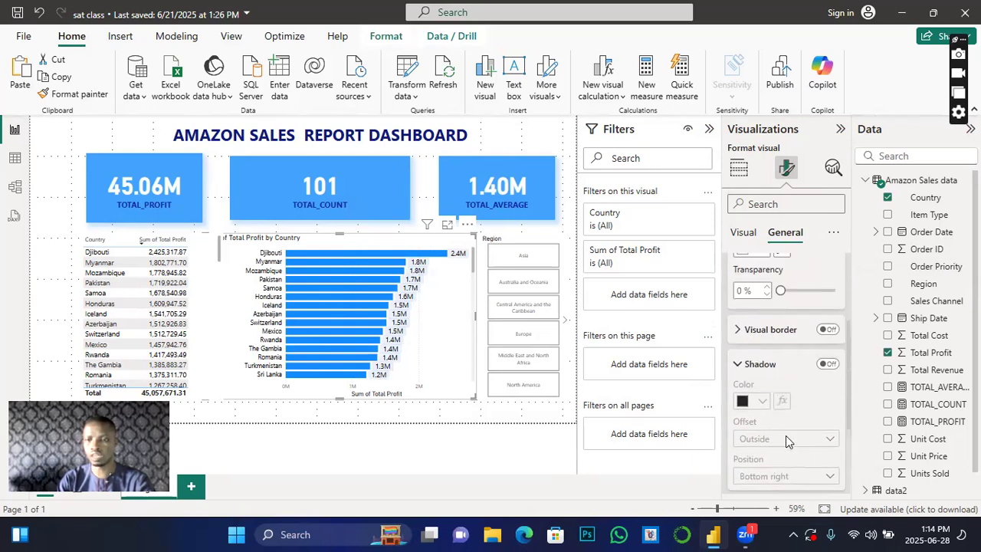
{"action": "scroll", "coordinate": [807, 345], "scroll_direction": "up", "scroll_amount": 1}
{"action": "scroll", "coordinate": [808, 368], "scroll_direction": "up", "scroll_amount": 2}
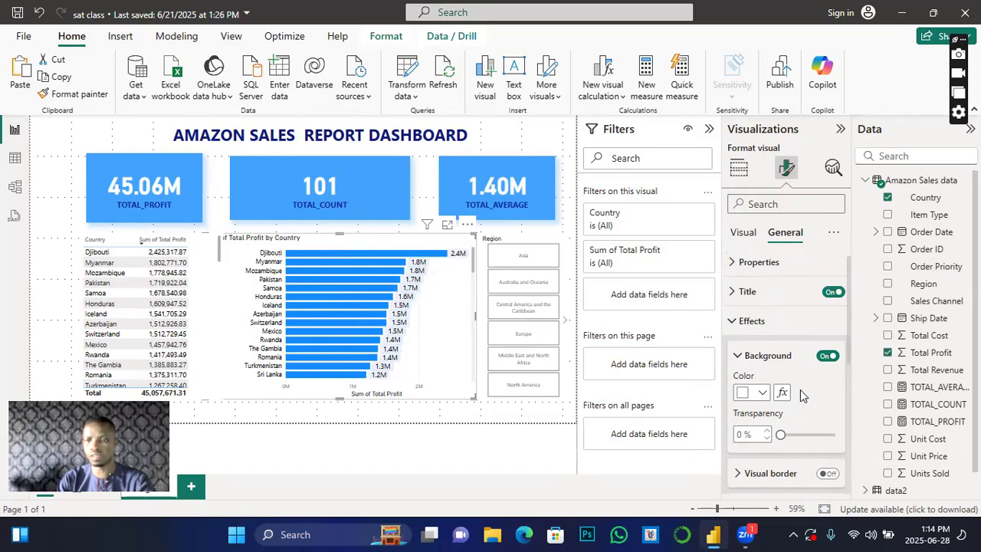
{"action": "left_click", "coordinate": [761, 392]}
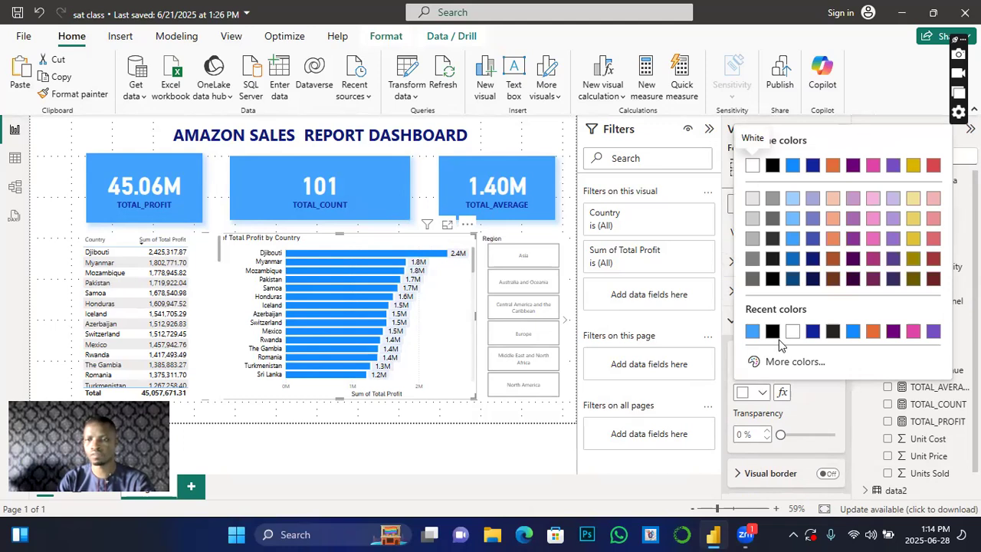
{"action": "left_click", "coordinate": [772, 282]}
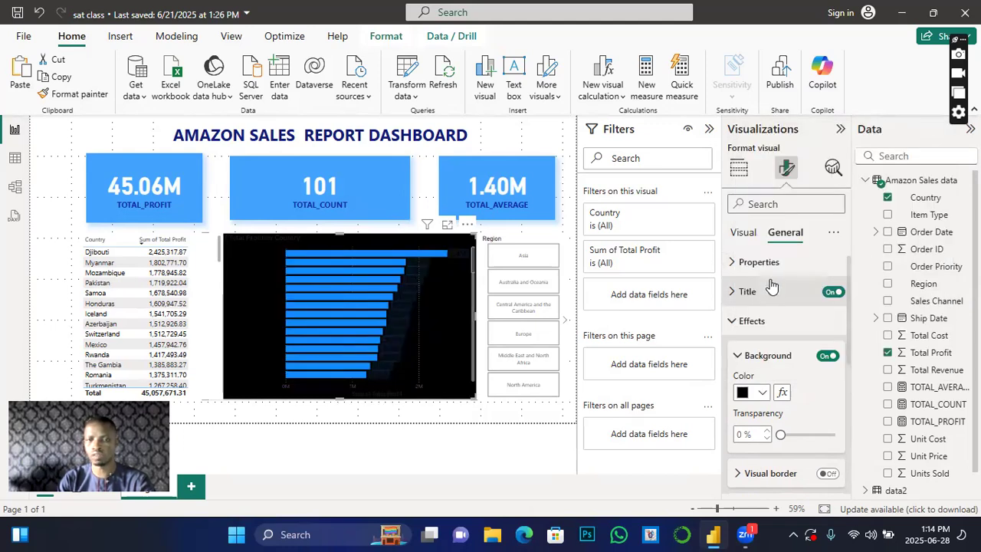
- Set the country profit bar chart's background color back to white
{"action": "left_click", "coordinate": [736, 322]}
{"action": "left_click", "coordinate": [736, 322]}
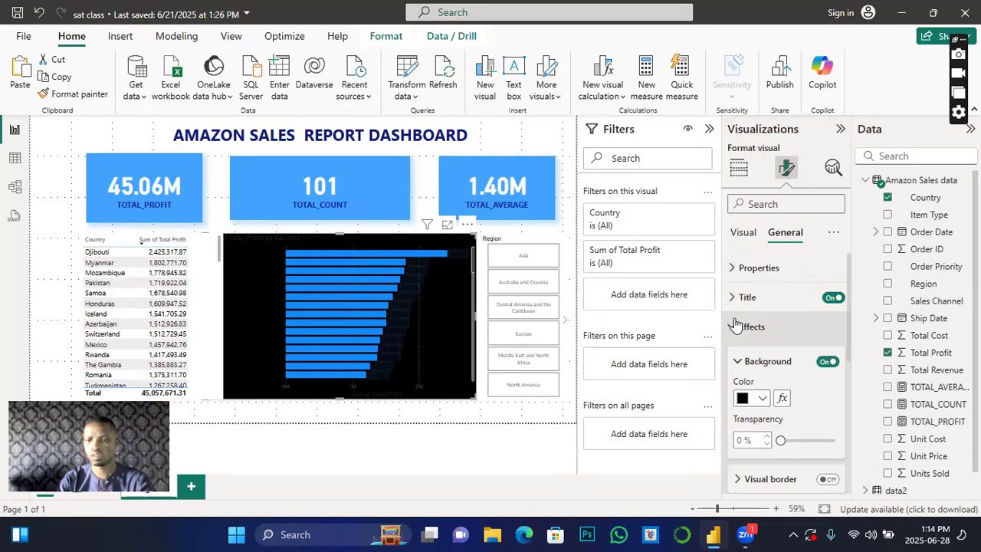
{"action": "left_click", "coordinate": [760, 404]}
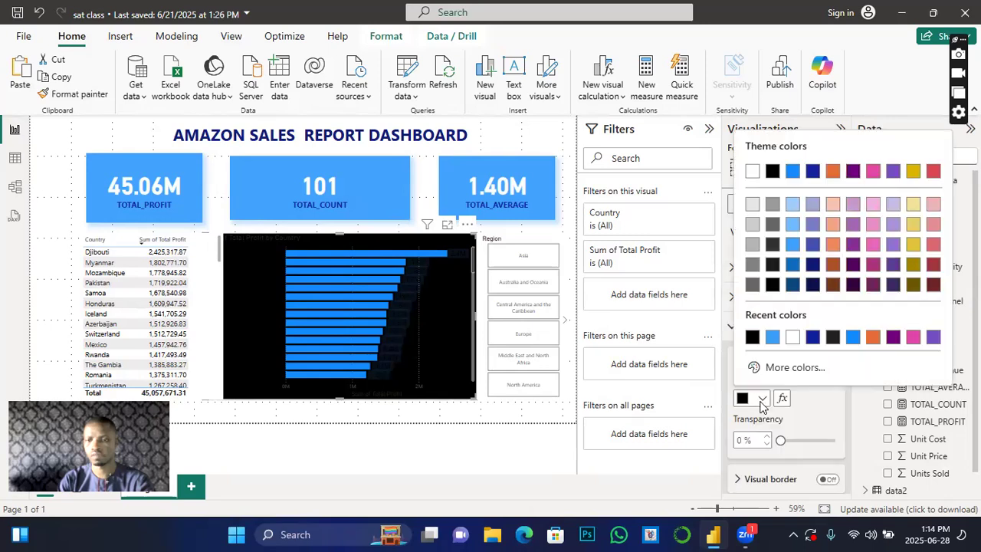
{"action": "left_click", "coordinate": [789, 340]}
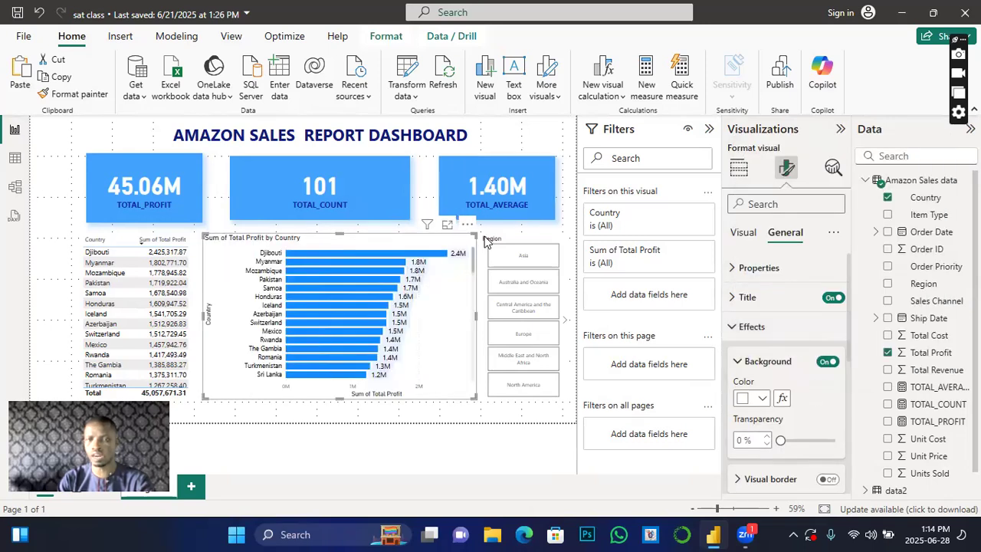
- Set the report page's wallpaper color to black after trying a light gray shade
{"action": "left_click", "coordinate": [560, 136]}
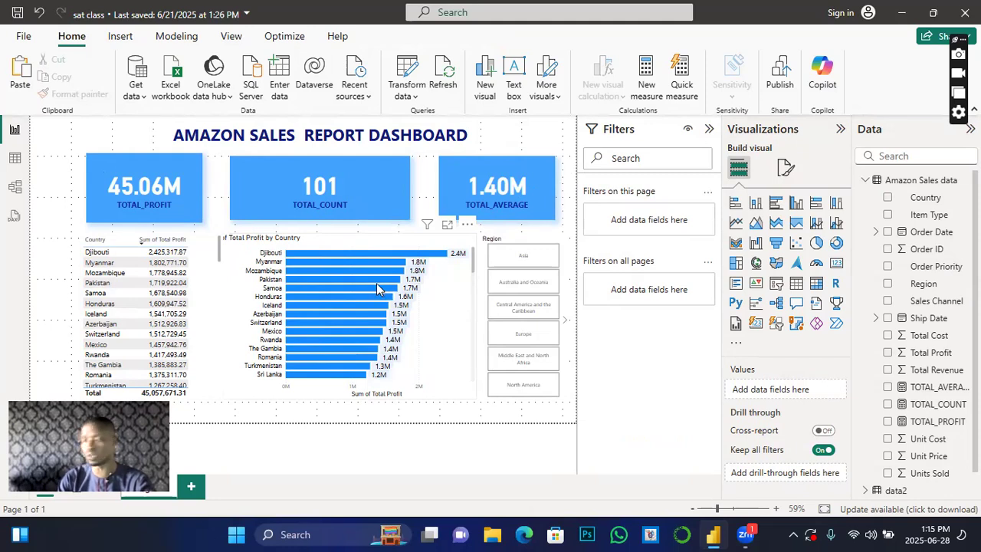
{"action": "left_click", "coordinate": [785, 166]}
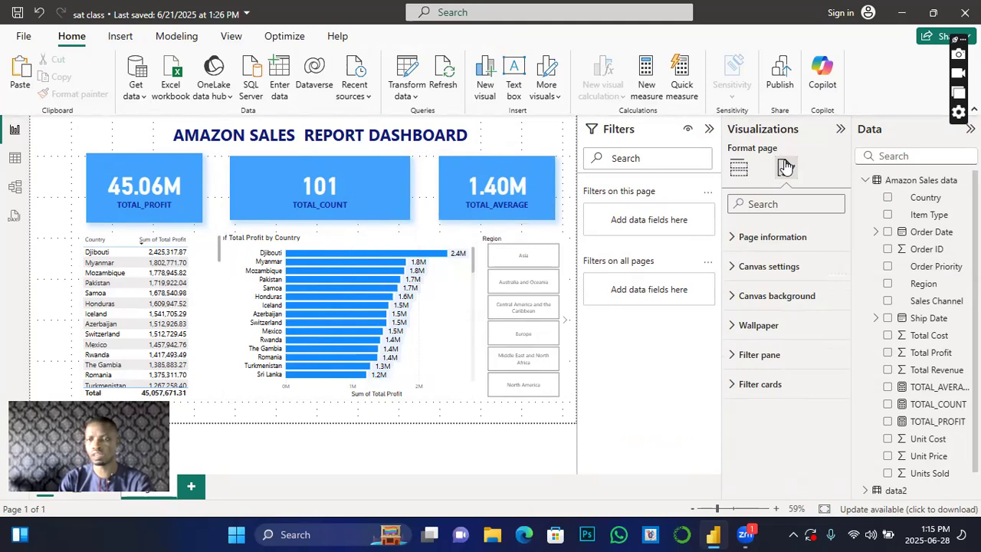
{"action": "left_click", "coordinate": [740, 328]}
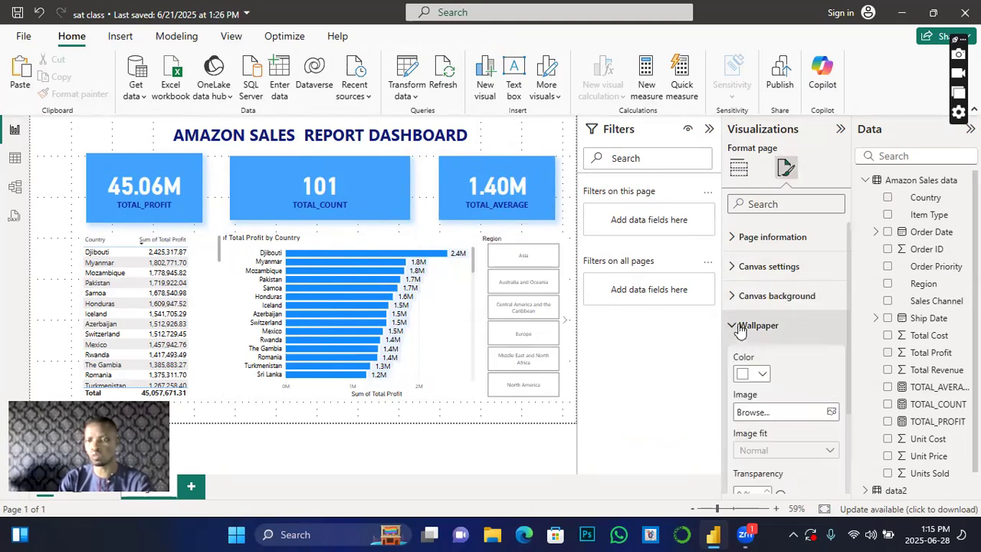
{"action": "left_click", "coordinate": [762, 373]}
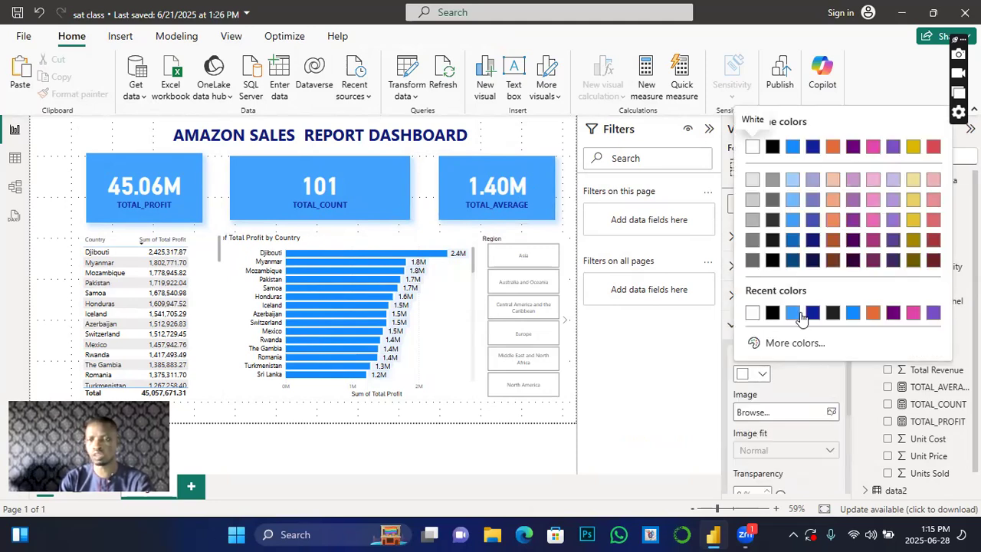
{"action": "left_click", "coordinate": [751, 201]}
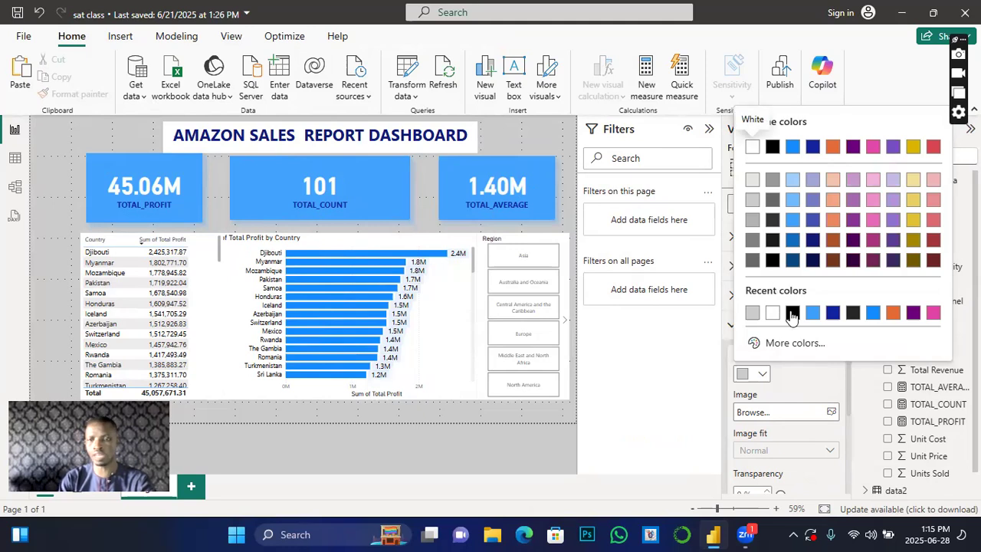
{"action": "left_click", "coordinate": [792, 312]}
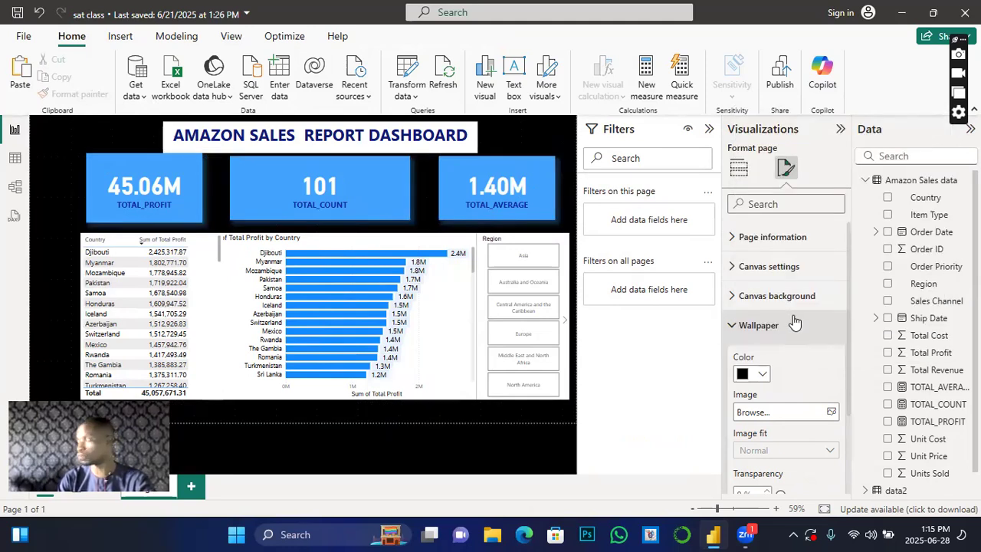
- Try a dark gray page wallpaper and return the wallpaper color to black
{"action": "left_click", "coordinate": [763, 374]}
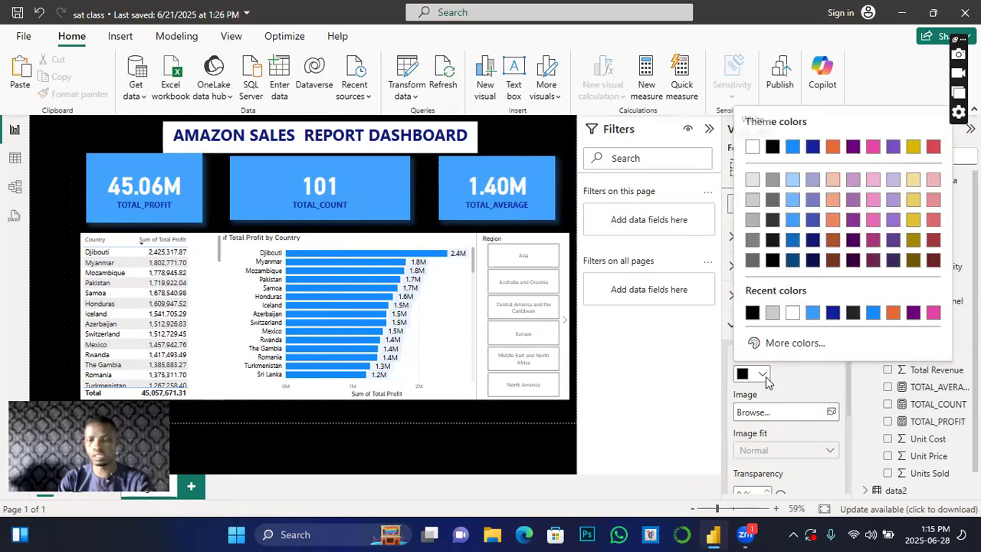
{"action": "left_click", "coordinate": [772, 230]}
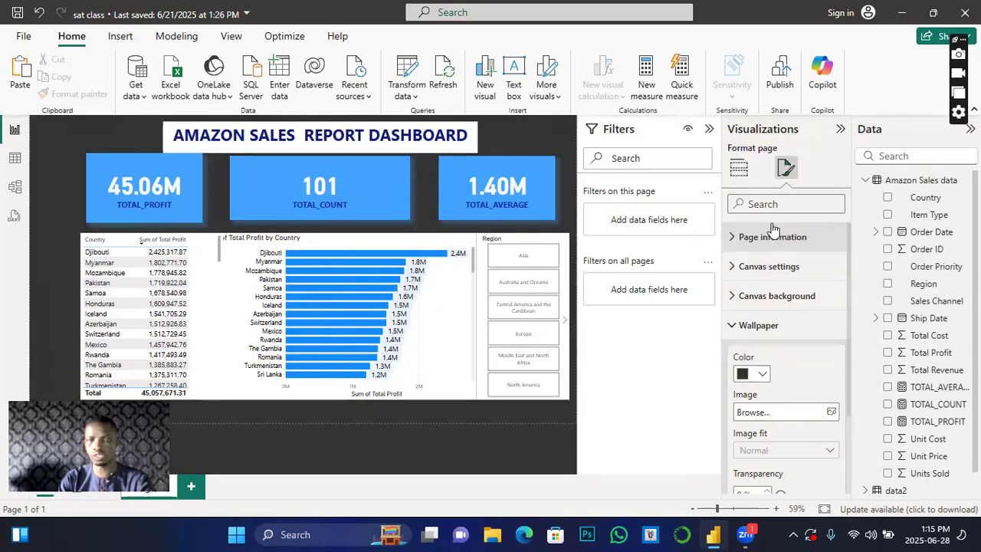
{"action": "left_click", "coordinate": [759, 375]}
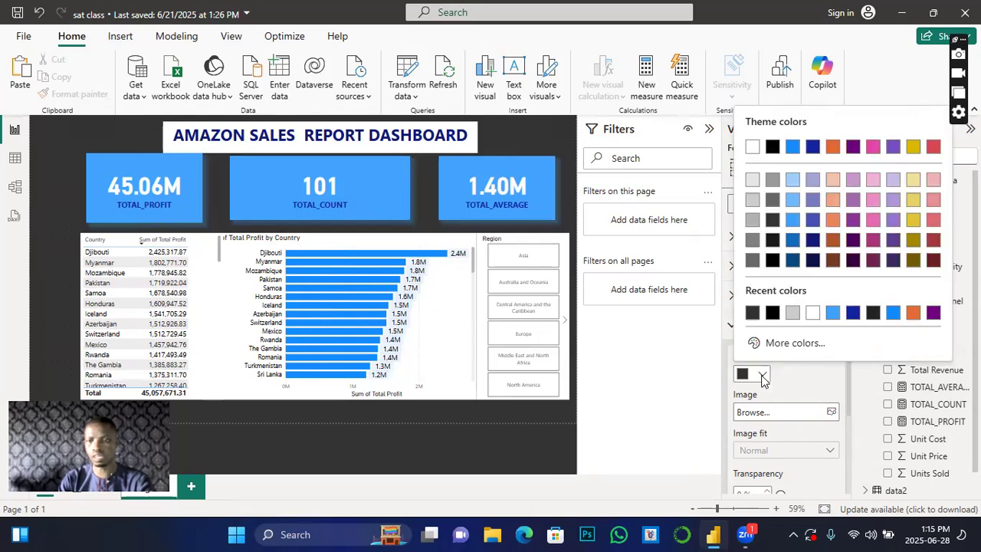
{"action": "left_click", "coordinate": [772, 314]}
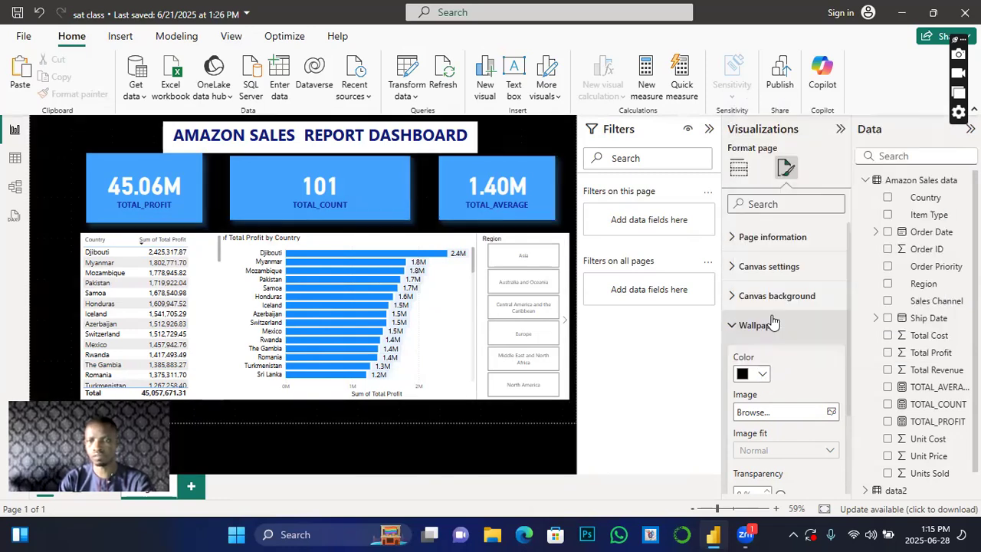
- Format the Region slicer's values as bold, black text at size 16
{"action": "left_click", "coordinate": [564, 272]}
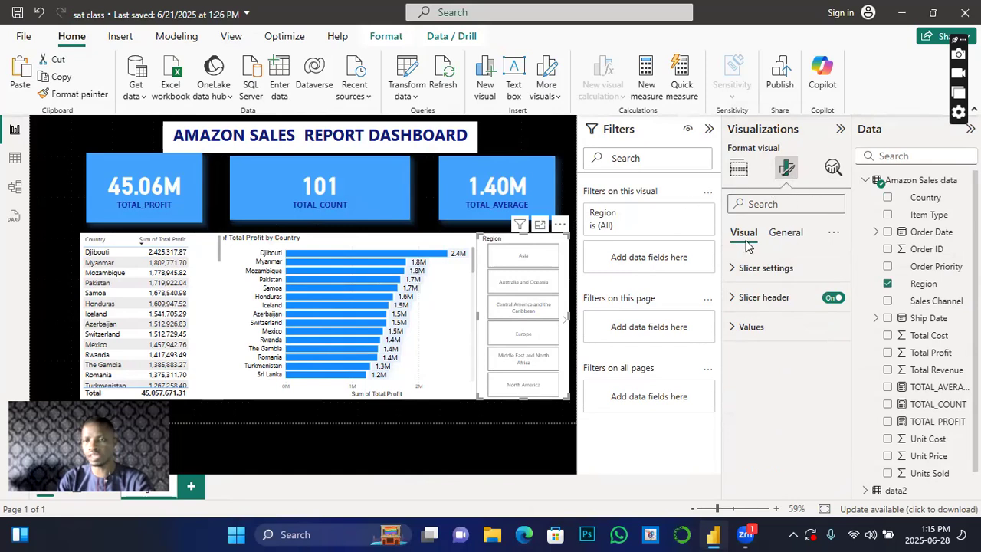
{"action": "left_click", "coordinate": [733, 327]}
{"action": "left_click", "coordinate": [741, 418]}
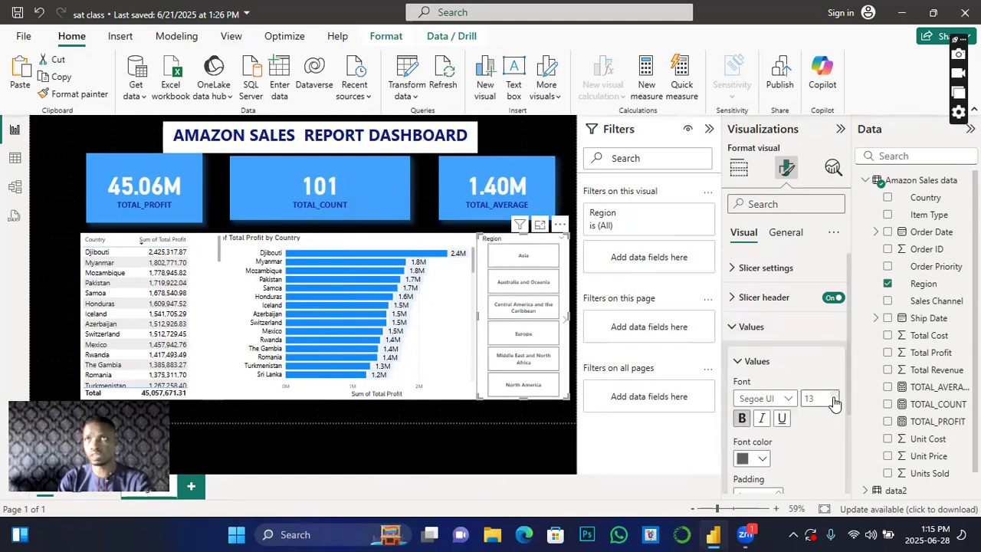
{"action": "left_click", "coordinate": [761, 459]}
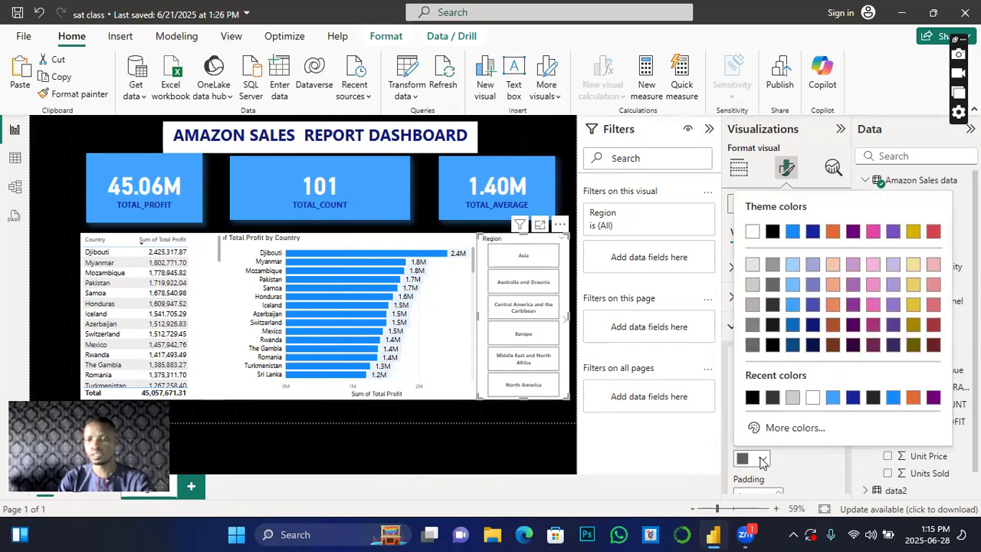
{"action": "left_click", "coordinate": [751, 397]}
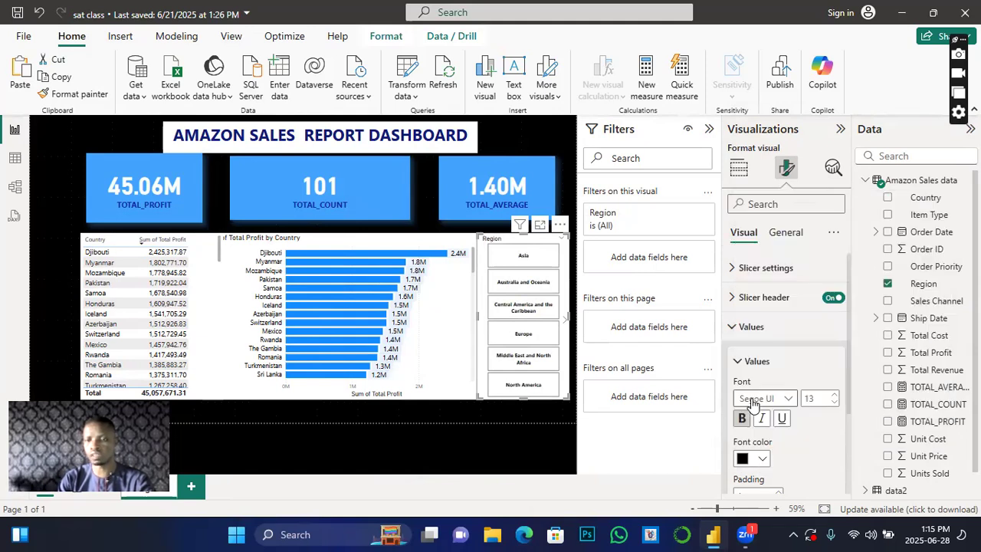
{"action": "left_click", "coordinate": [834, 395]}
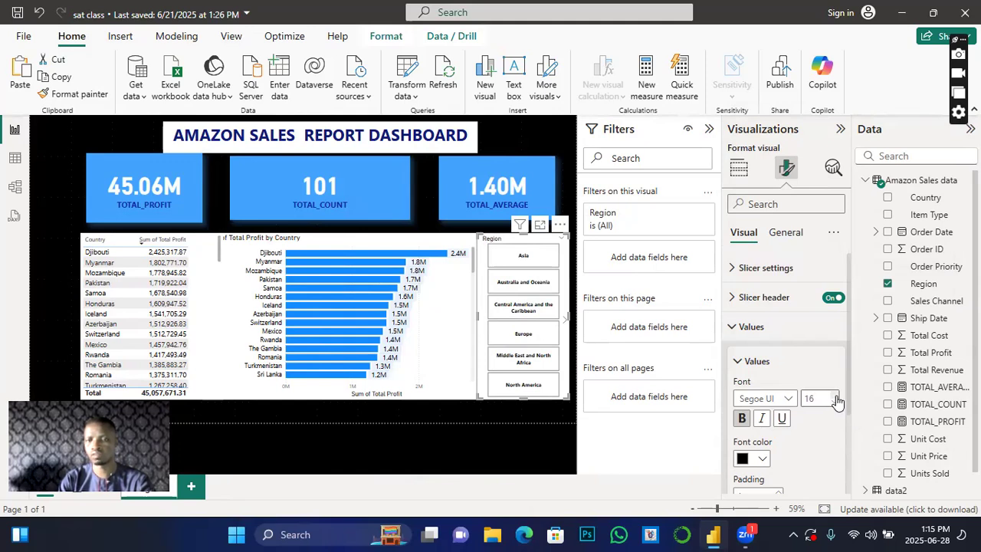
- Set the Region slicer's background color to black and deselect the slicer
{"action": "left_click", "coordinate": [781, 233]}
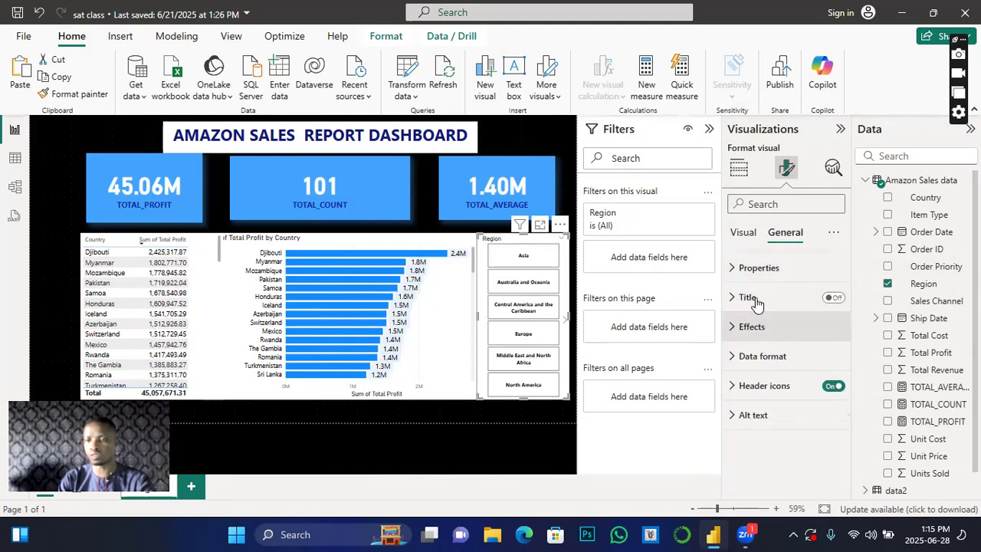
{"action": "left_click", "coordinate": [734, 326]}
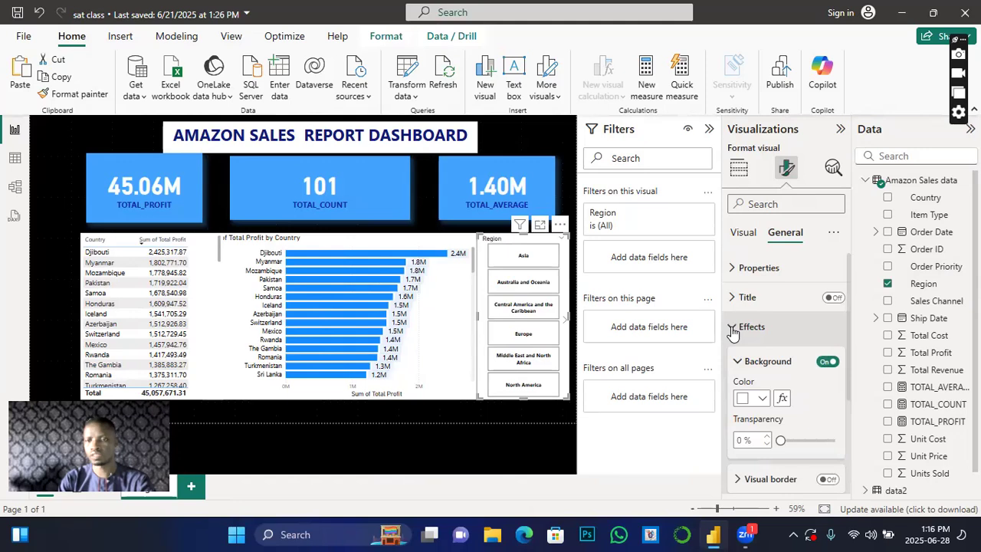
{"action": "left_click", "coordinate": [763, 398]}
{"action": "left_click", "coordinate": [751, 337]}
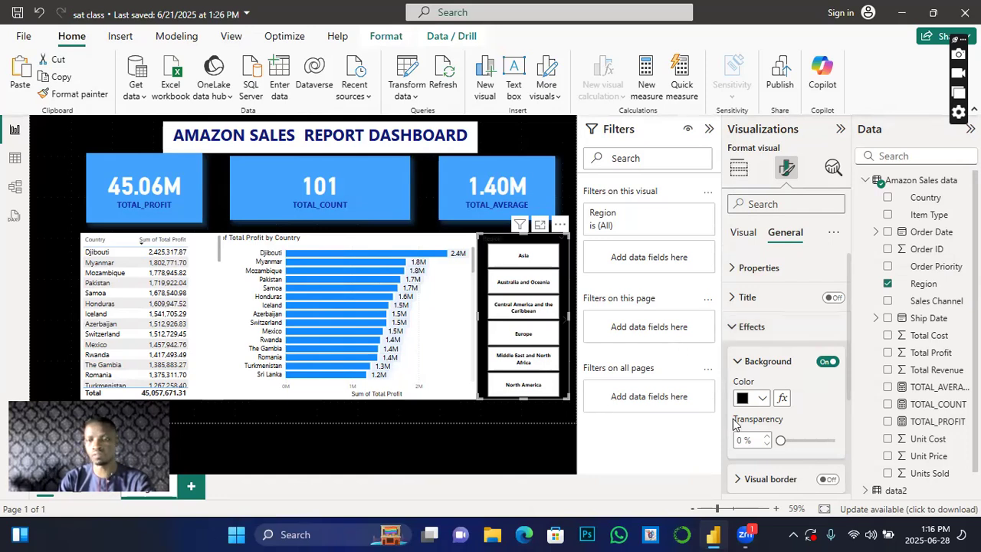
{"action": "scroll", "coordinate": [789, 443], "scroll_direction": "down", "scroll_amount": 2}
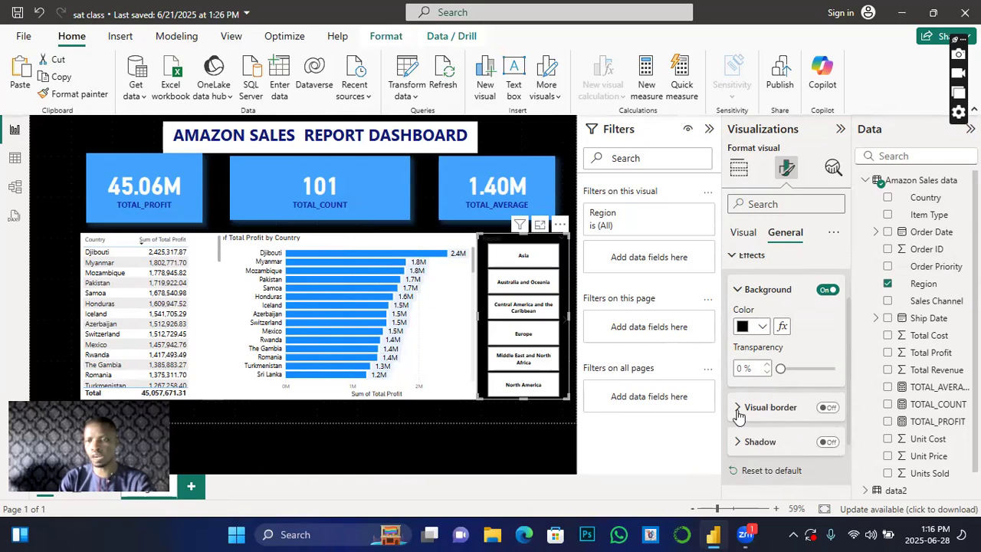
{"action": "scroll", "coordinate": [739, 417], "scroll_direction": "down", "scroll_amount": 2}
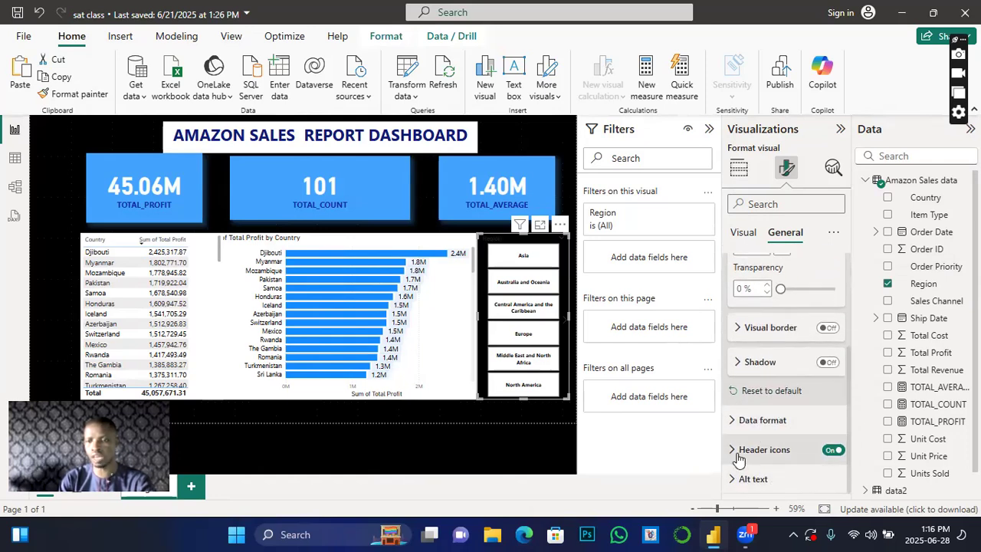
{"action": "left_click", "coordinate": [498, 447]}
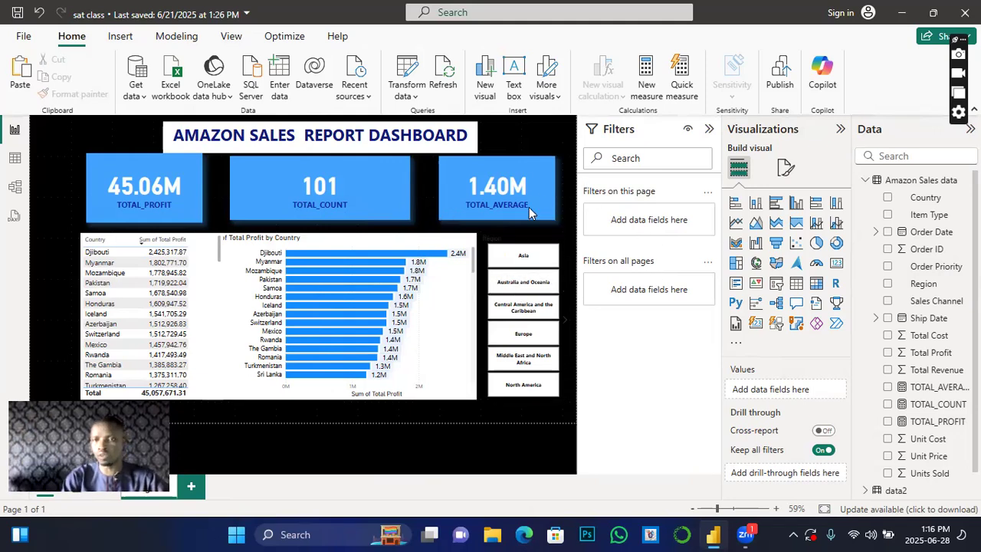
- Filter the dashboard alternately by Asia and by Australia and Oceania to compare their profit, count and average cards
{"action": "left_click", "coordinate": [525, 259]}
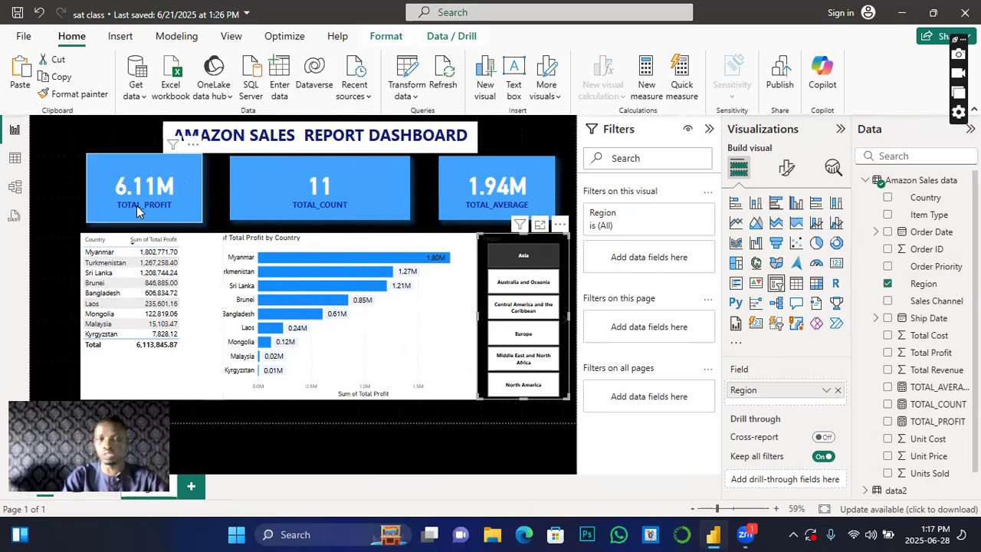
{"action": "left_click", "coordinate": [519, 283]}
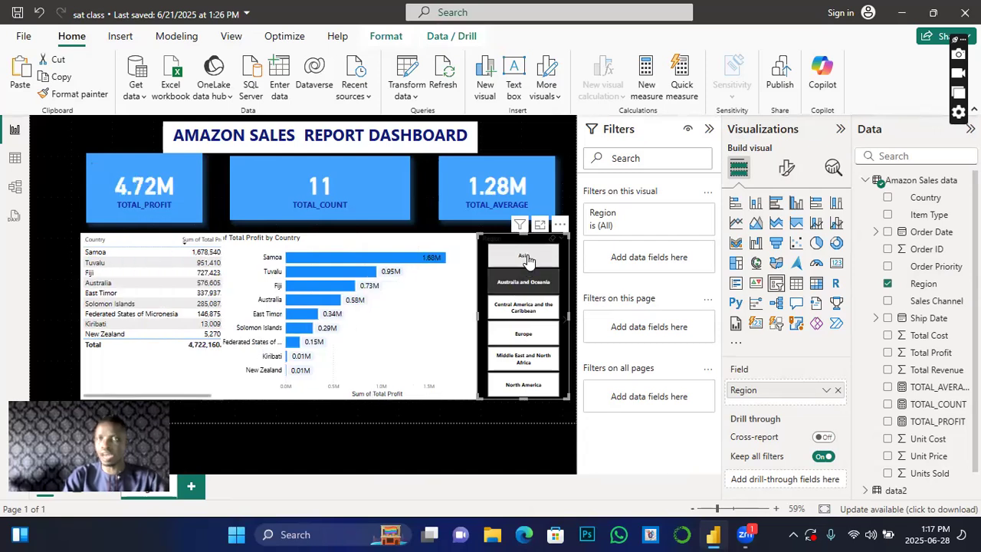
{"action": "left_click", "coordinate": [524, 257]}
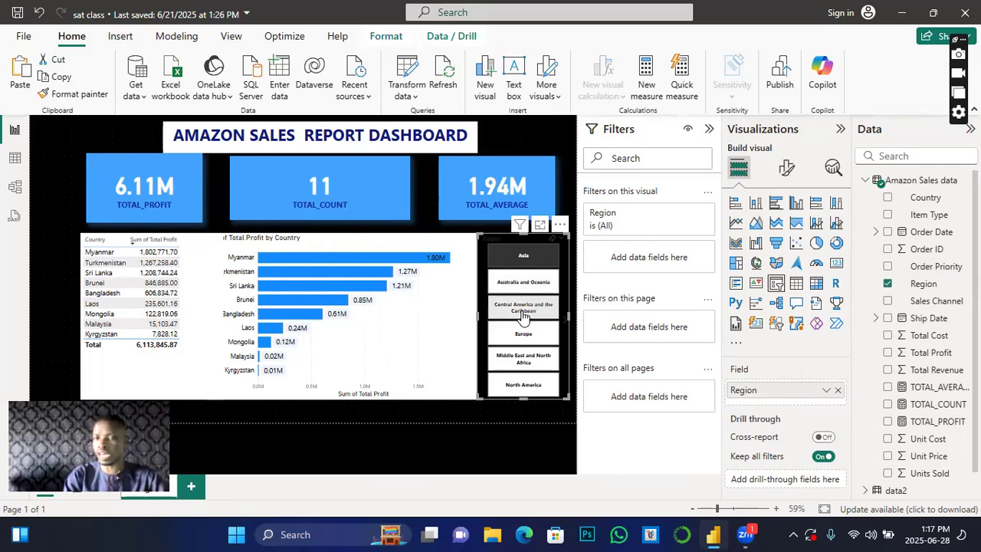
{"action": "left_click", "coordinate": [517, 284]}
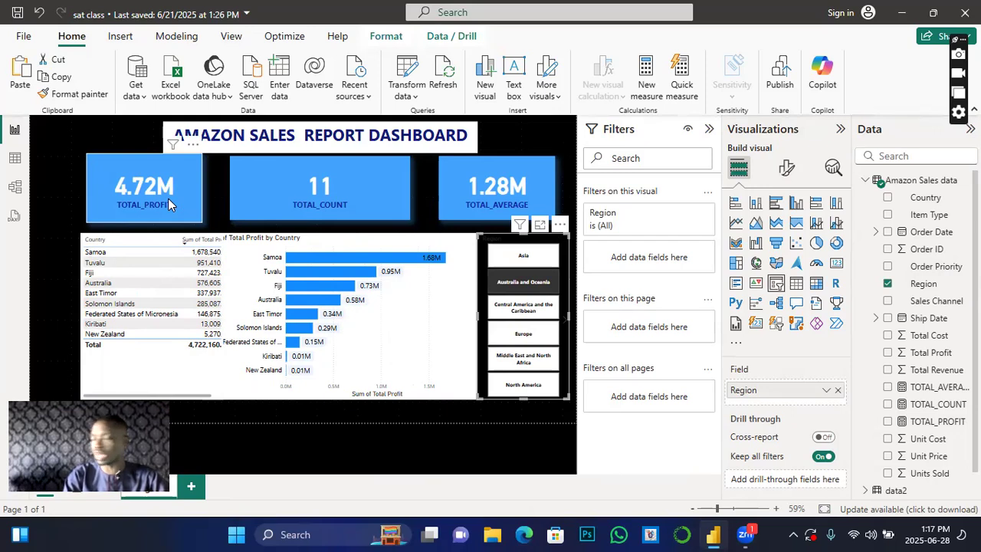
{"action": "left_click", "coordinate": [525, 258]}
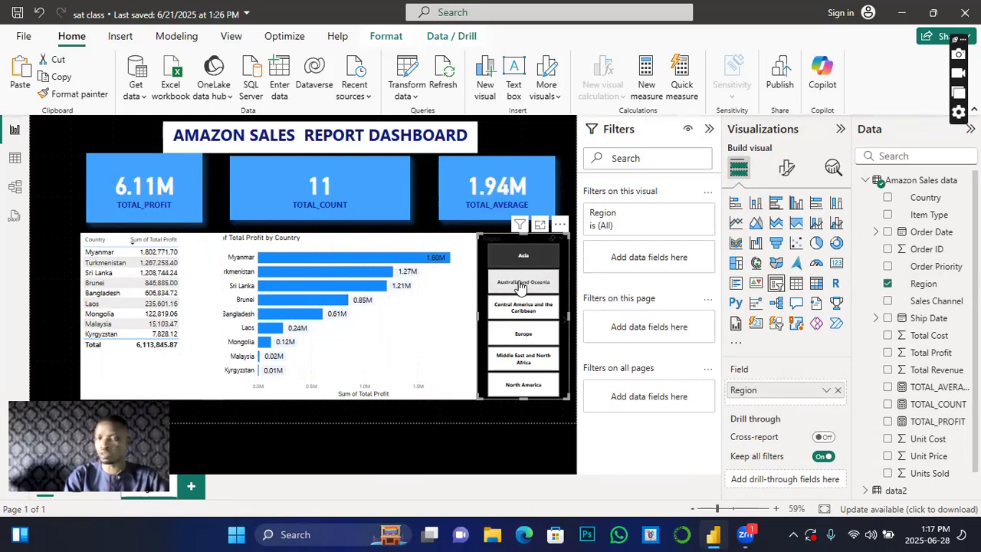
{"action": "left_click", "coordinate": [521, 284]}
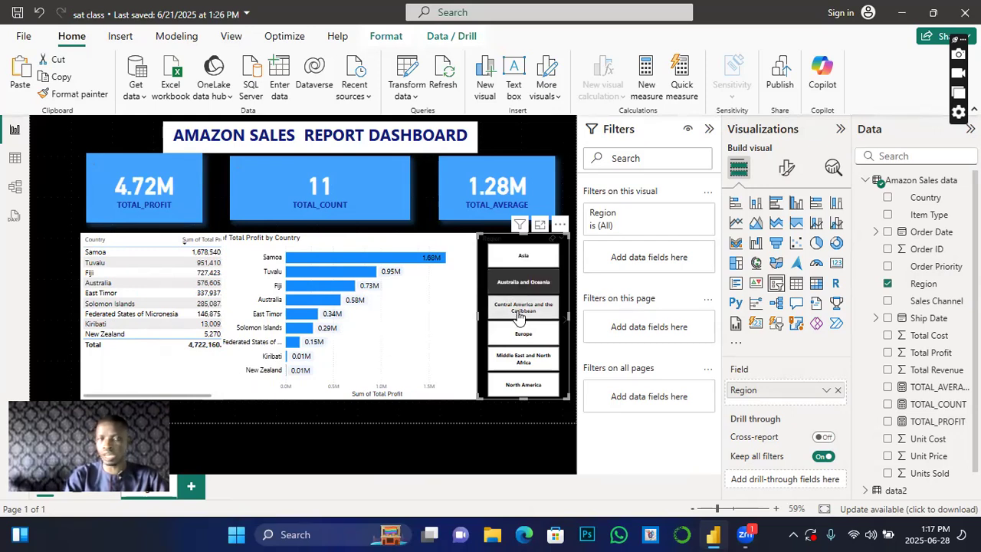
- Filter the dashboard in turn by Central America and the Caribbean, Europe, Middle East and North Africa, and North America
{"action": "left_click", "coordinate": [519, 314]}
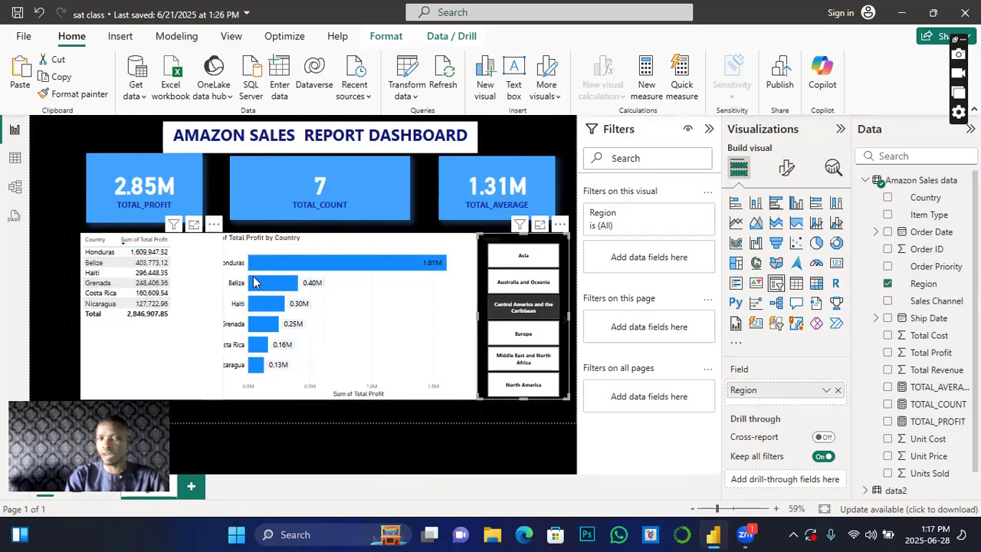
{"action": "mouse_move", "coordinate": [289, 246]}
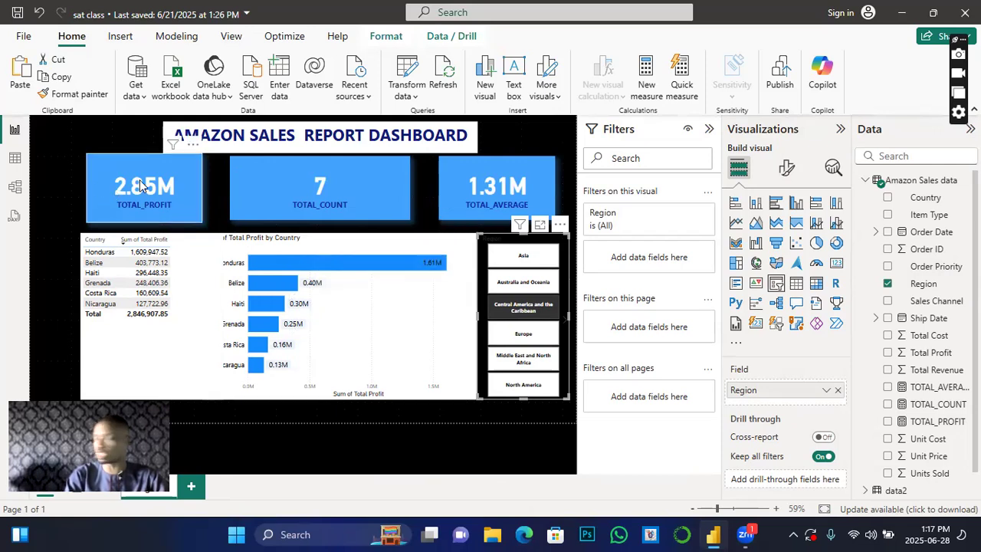
{"action": "left_click", "coordinate": [509, 337]}
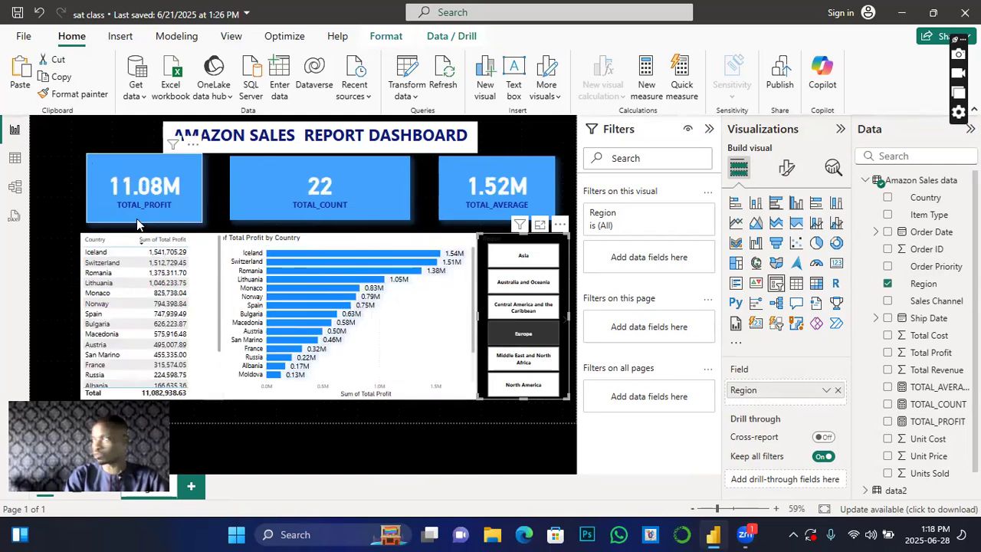
{"action": "left_click", "coordinate": [517, 365]}
{"action": "left_click", "coordinate": [521, 386]}
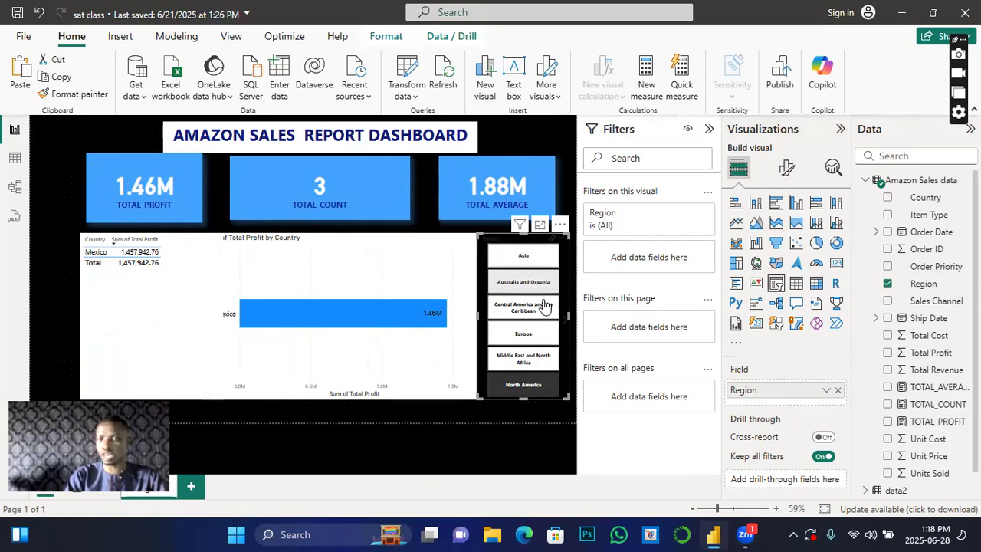
- Switch the region filter through Europe and Asia, ending on Australia and Oceania, to review the cards and charts
{"action": "left_click", "coordinate": [523, 338]}
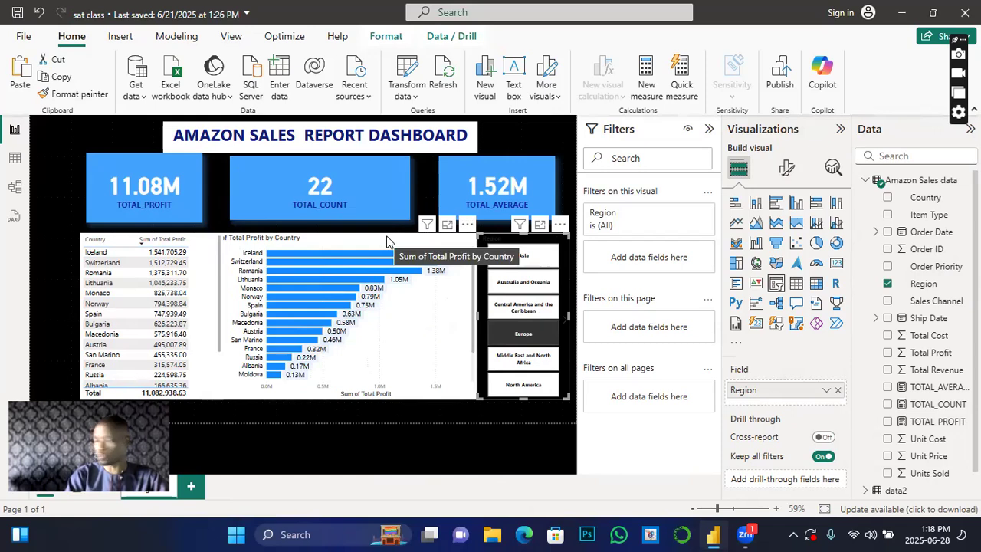
{"action": "left_click", "coordinate": [532, 260]}
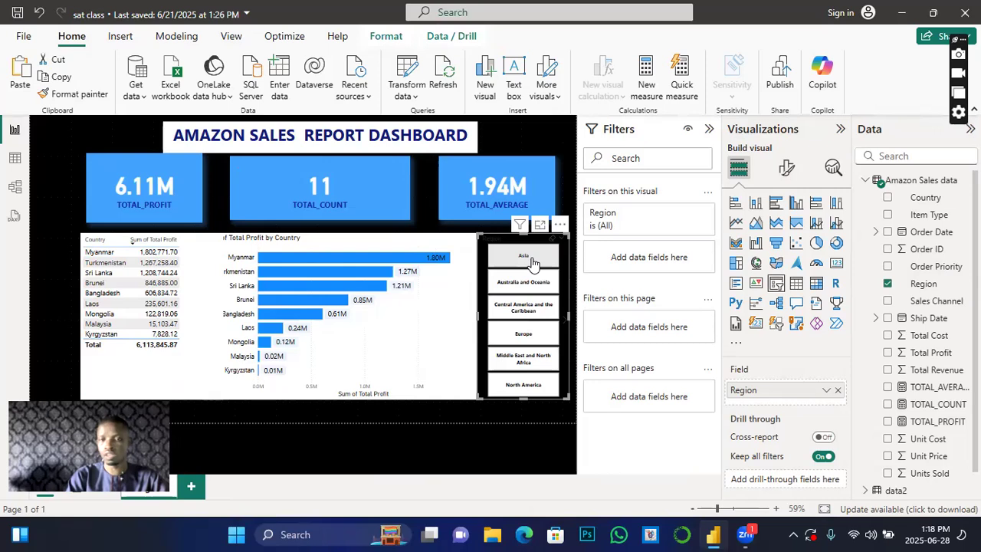
{"action": "left_click", "coordinate": [524, 281]}
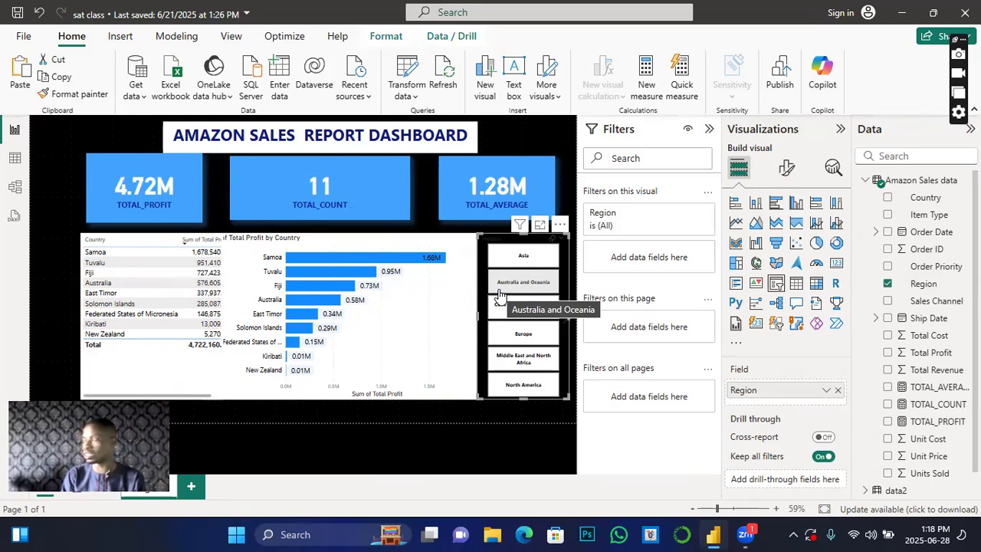
{"action": "left_click", "coordinate": [499, 289]}
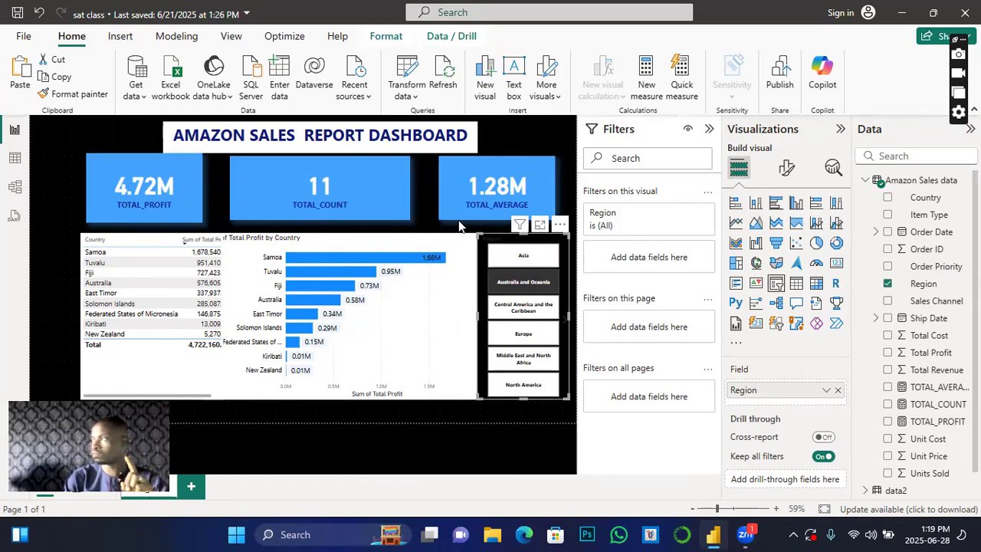
- Filter the dashboard by Asia and by Asia alone, finishing with Asia and Australia and Oceania selected together in the Region slicer
{"action": "left_click", "coordinate": [541, 259], "text": "ctrl"}
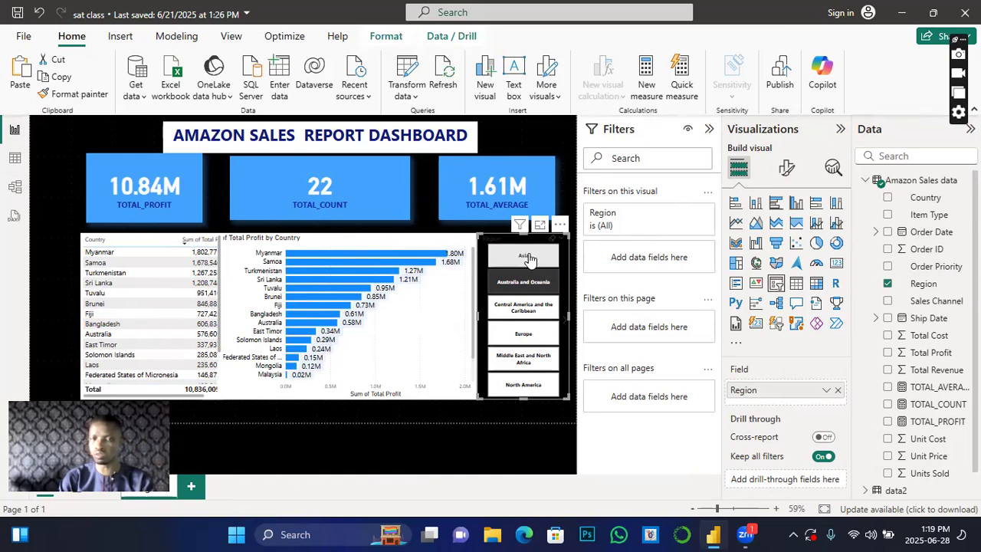
{"action": "left_click", "coordinate": [531, 258]}
{"action": "left_click", "coordinate": [527, 260]}
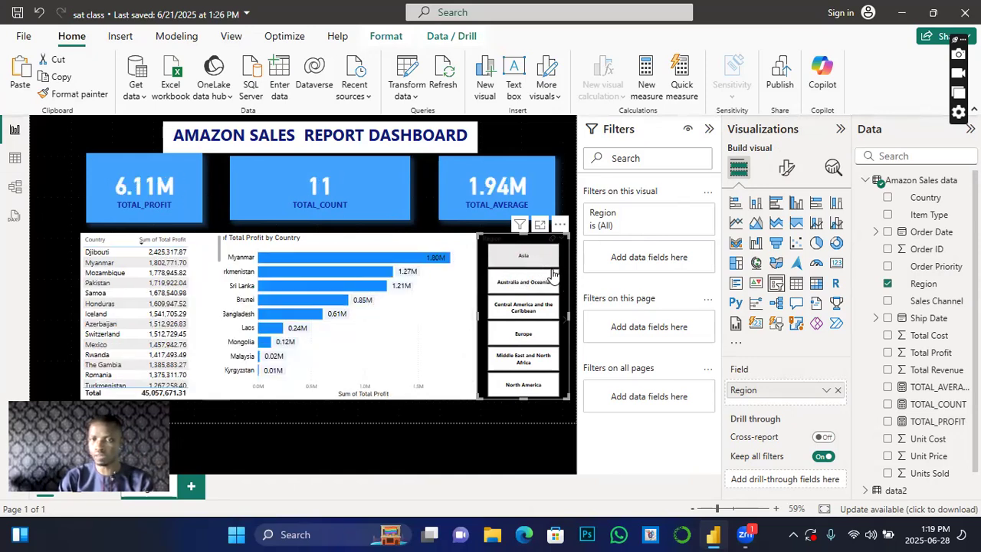
{"action": "left_click", "coordinate": [528, 281], "text": "ctrl"}
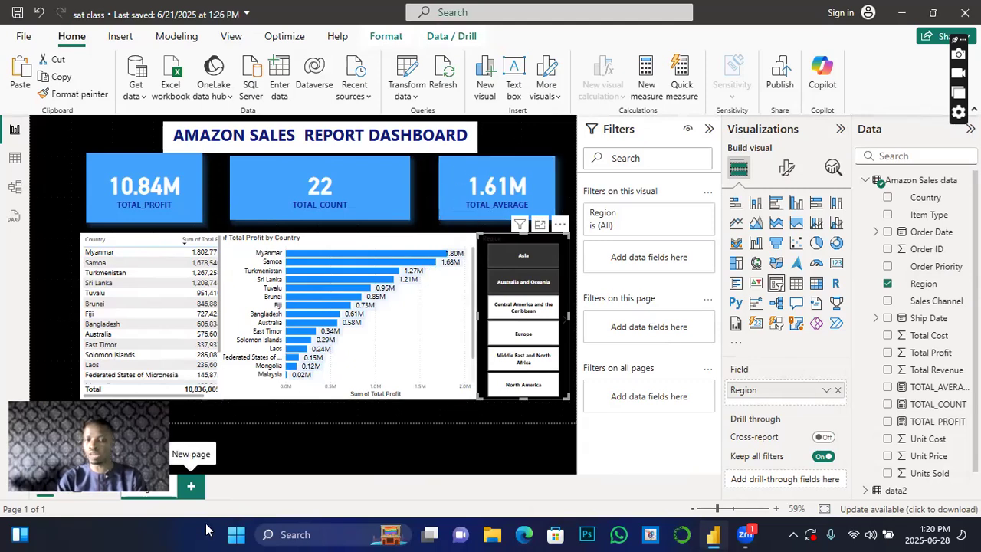
- Add a new blank report page and switch between it and the dashboard page, ending on the dashboard
{"action": "left_click", "coordinate": [191, 486]}
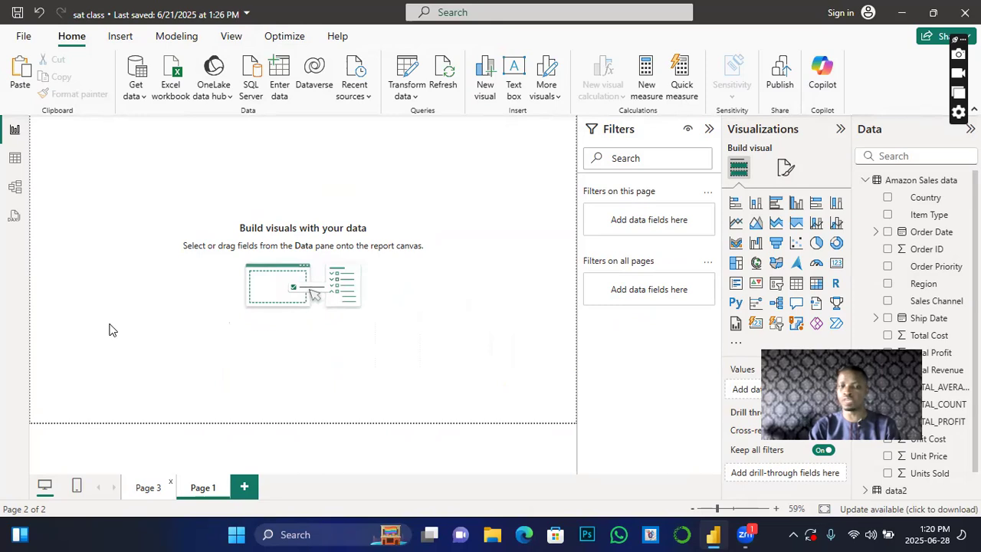
{"action": "left_click", "coordinate": [148, 488]}
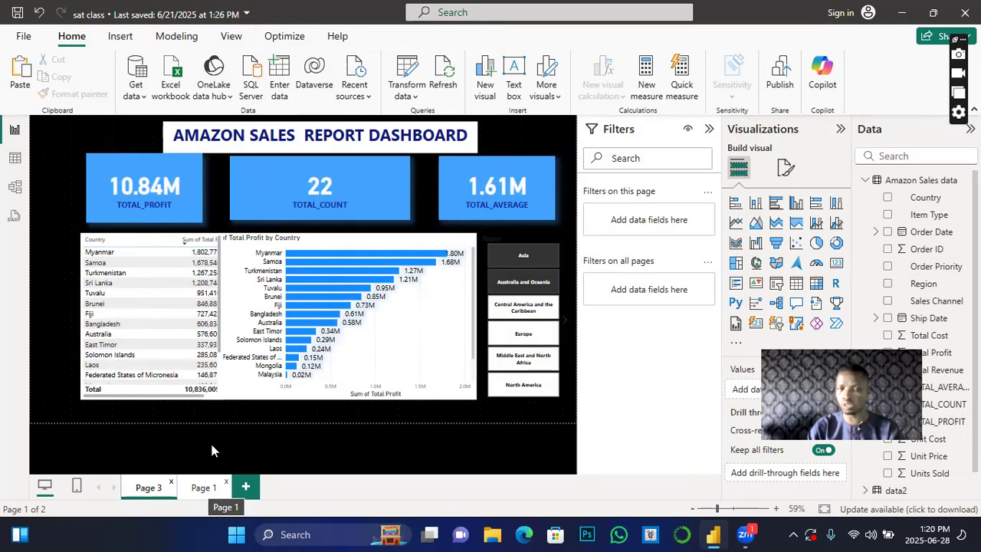
{"action": "left_click", "coordinate": [209, 487]}
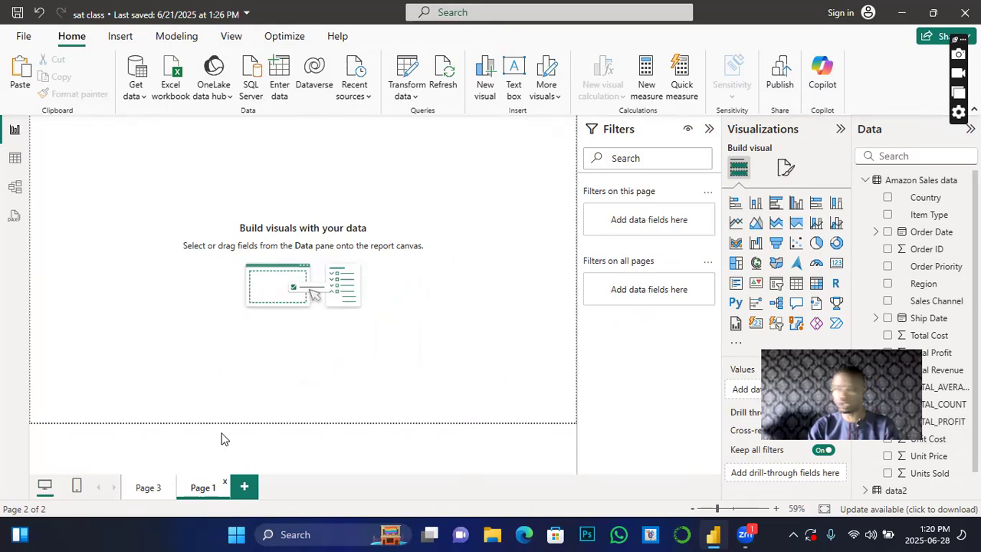
{"action": "left_click", "coordinate": [153, 487]}
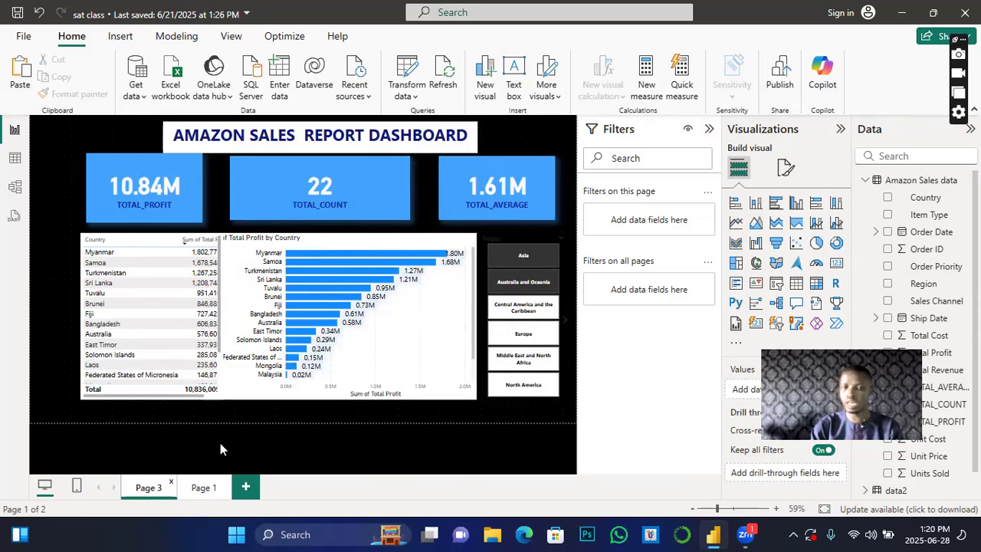
{"action": "left_click", "coordinate": [203, 487]}
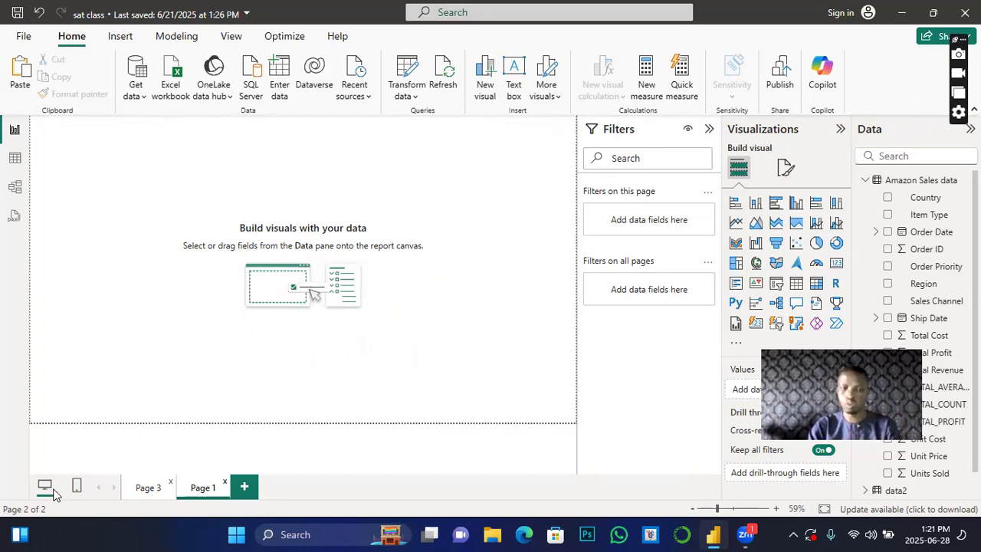
{"action": "left_click", "coordinate": [148, 487]}
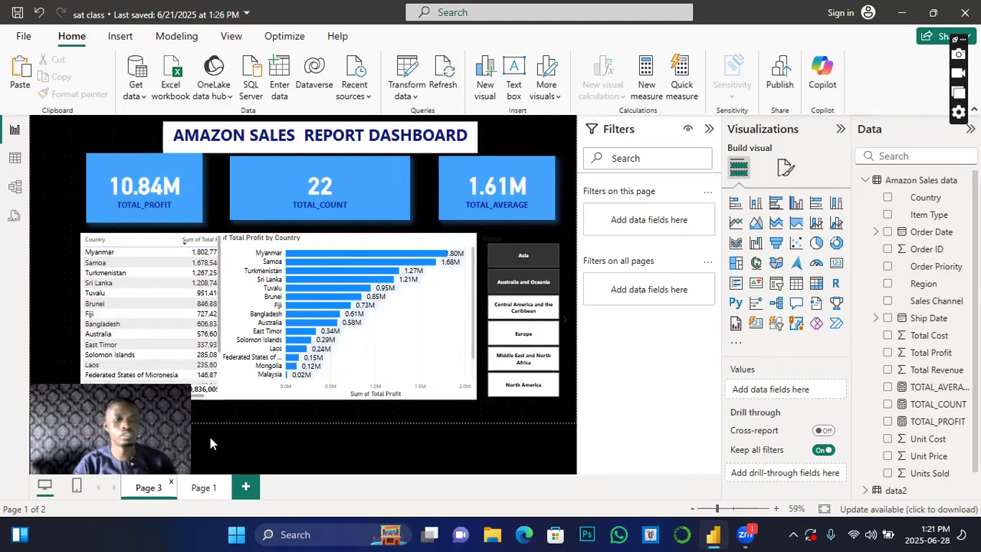
- Shift the TOTAL_PROFIT card, country table and TOTAL_COUNT card leftward on the dashboard, select the table's Sri Lanka row, and leave all visuals deselected
{"action": "left_click_drag", "start_coordinate": [110, 184], "coordinate": [87, 178]}
{"action": "left_click_drag", "start_coordinate": [150, 283], "coordinate": [112, 282]}
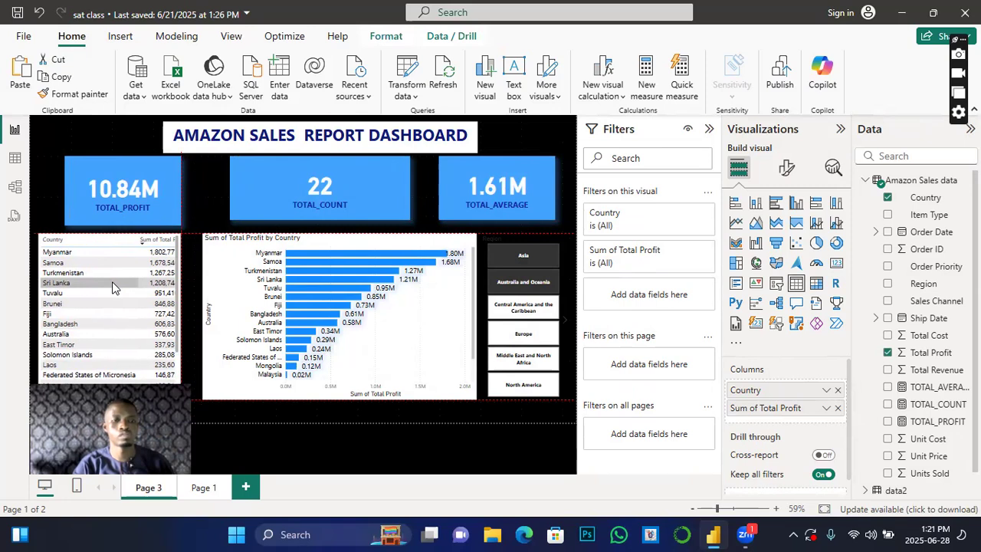
{"action": "left_click", "coordinate": [112, 282]}
{"action": "left_click_drag", "start_coordinate": [233, 183], "coordinate": [220, 184]}
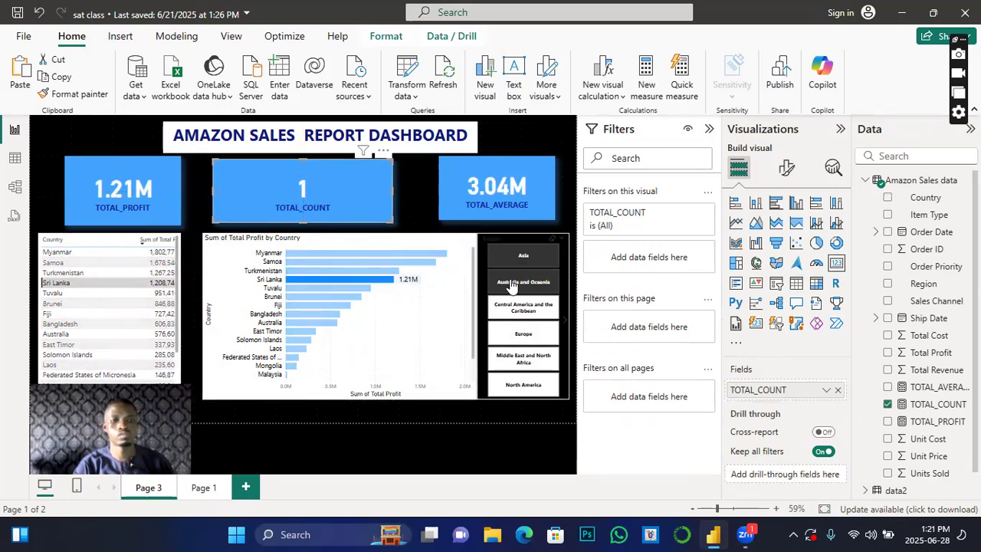
{"action": "left_click", "coordinate": [555, 141]}
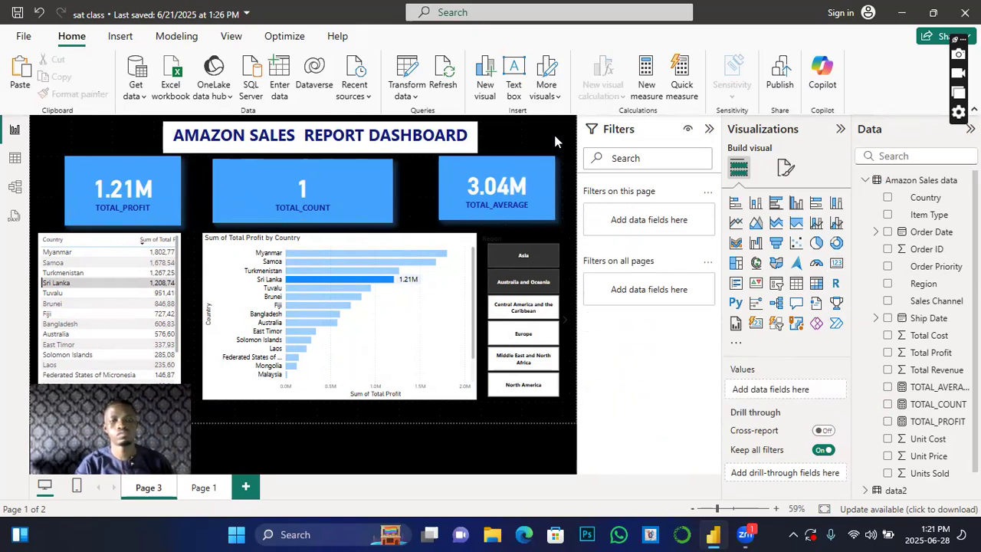